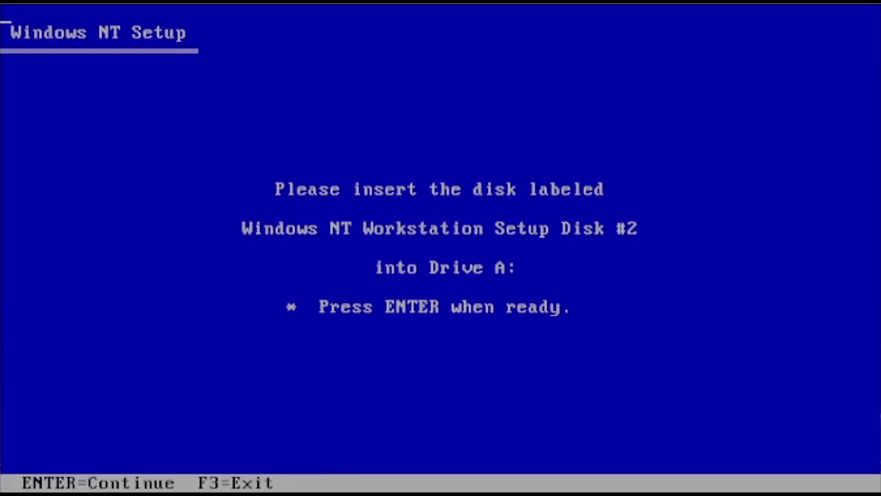
- Supply Setup Disk #2, choose to set up Windows NT, and supply Setup Disk #3
key(Return)
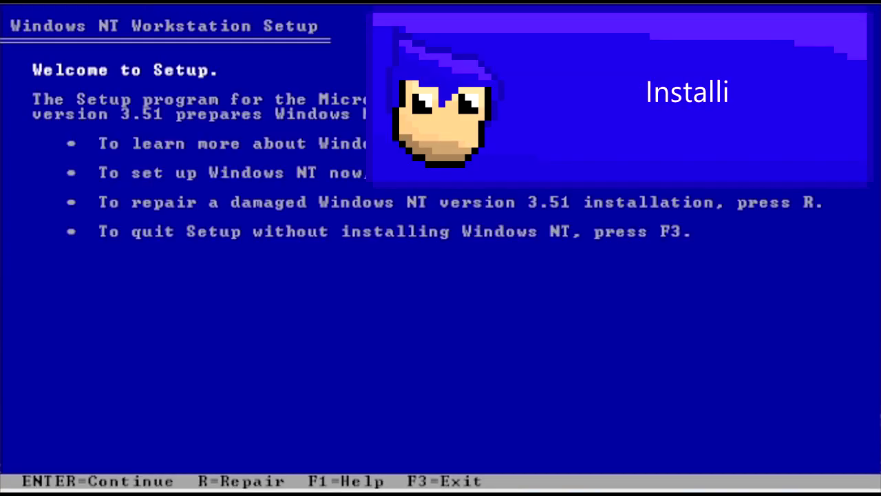
key(Return)
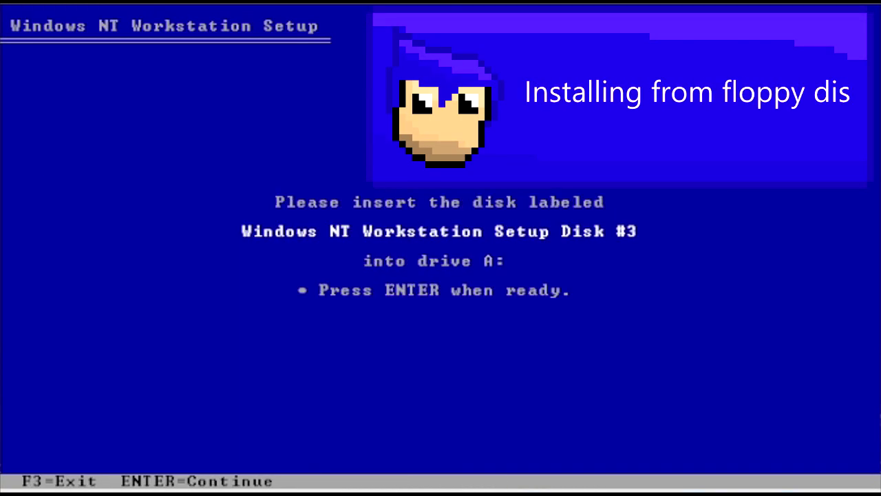
key(Return)
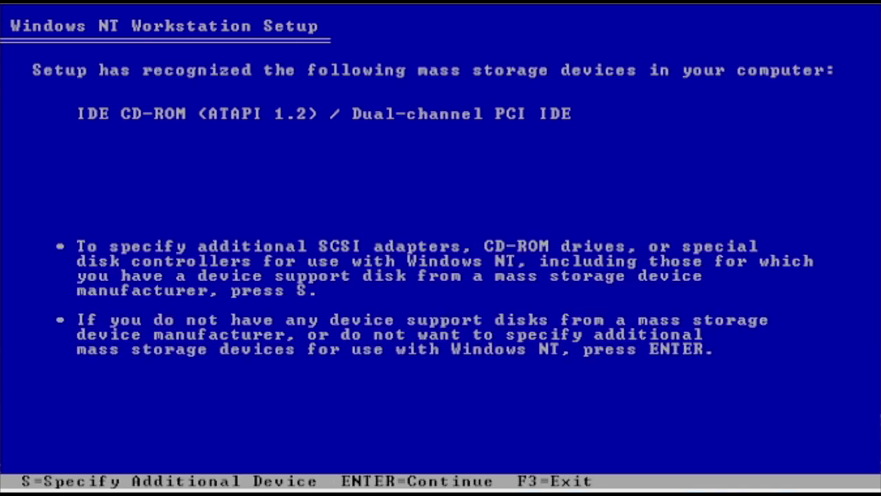
- Accept the detected mass storage devices, and create, format and examine a new C: partition for the installation
key(Return)
key(Return)
key(c)
key(Return)
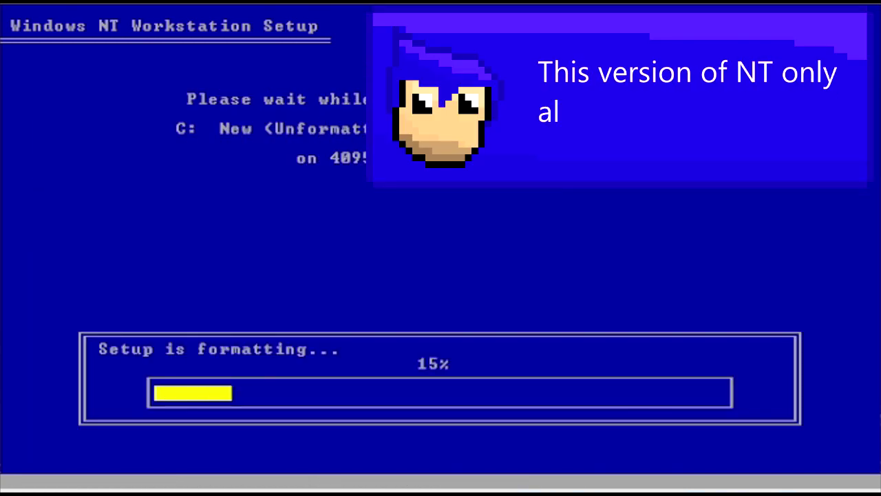
key(Return)
key(Return)
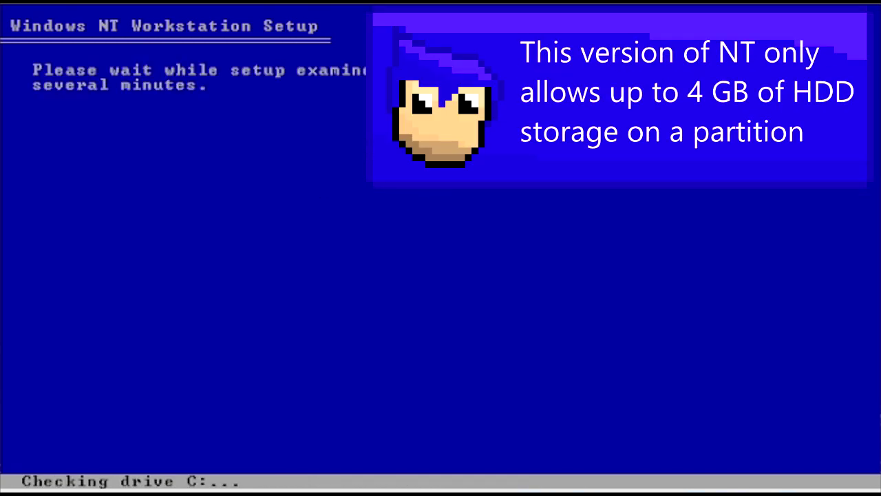
- Supply the remaining text-mode setup disks, including Disk #7, and continue into graphical setup
key(Return)
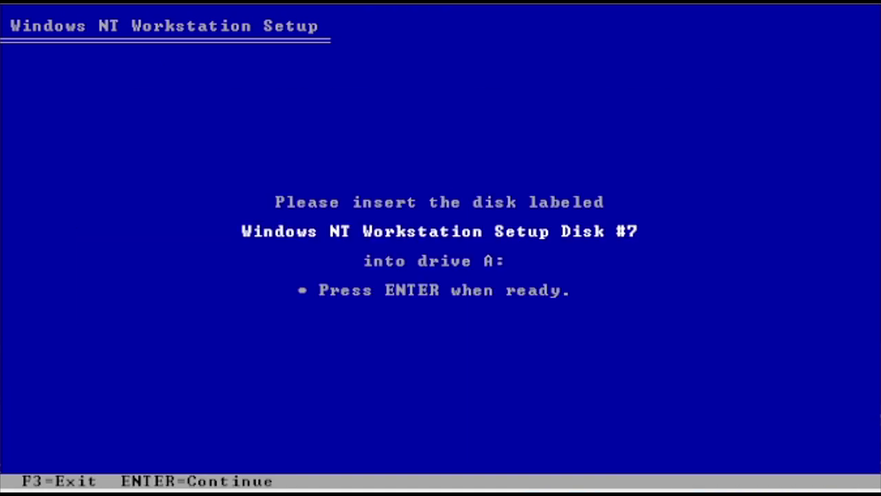
key(Return)
key(Return)
key(Return)
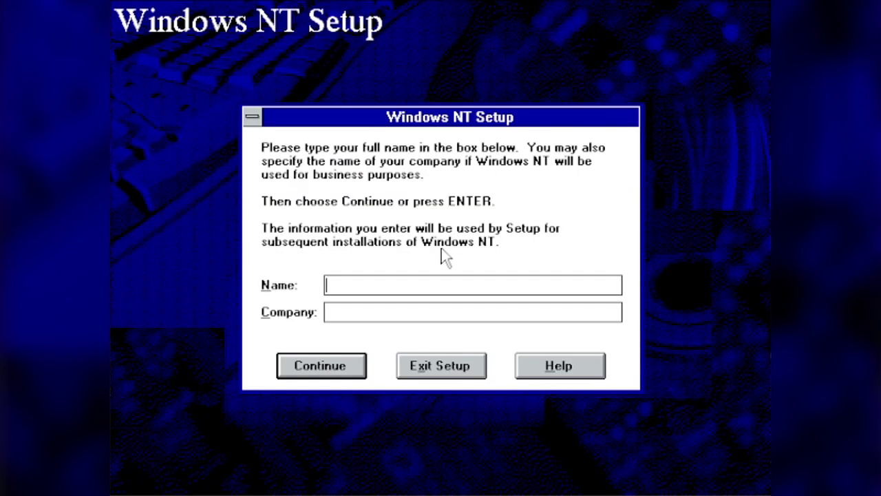
- Enter and verify the user's name with the company left blank, and enter the computer name
text(RayZen)
key(Return)
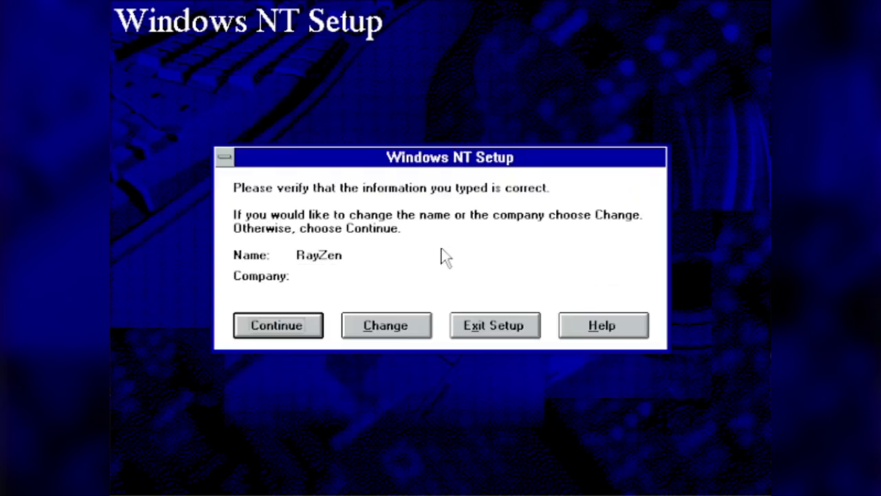
key(Return)
text(RAYZEN-3)
key(Return)
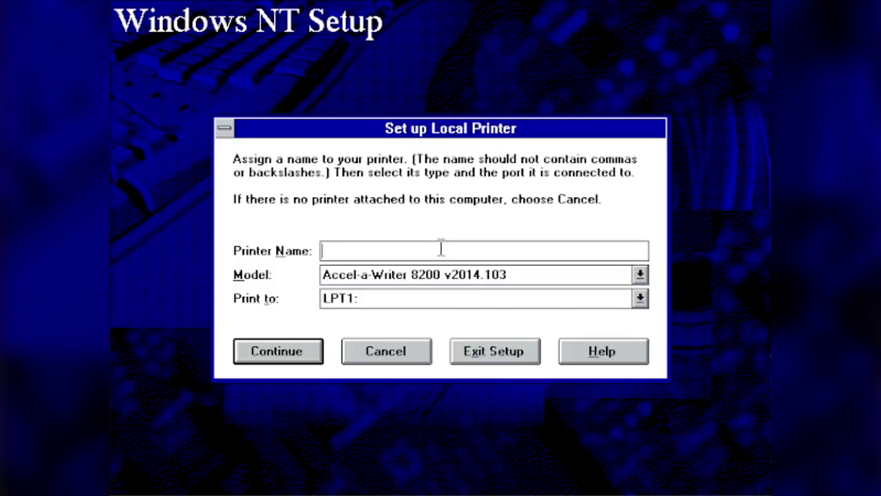
- Skip the local printer setup and install TCP/IP Transport instead of NWLink IPX/SPX Compatible Transport
key(Escape)
key(Return)
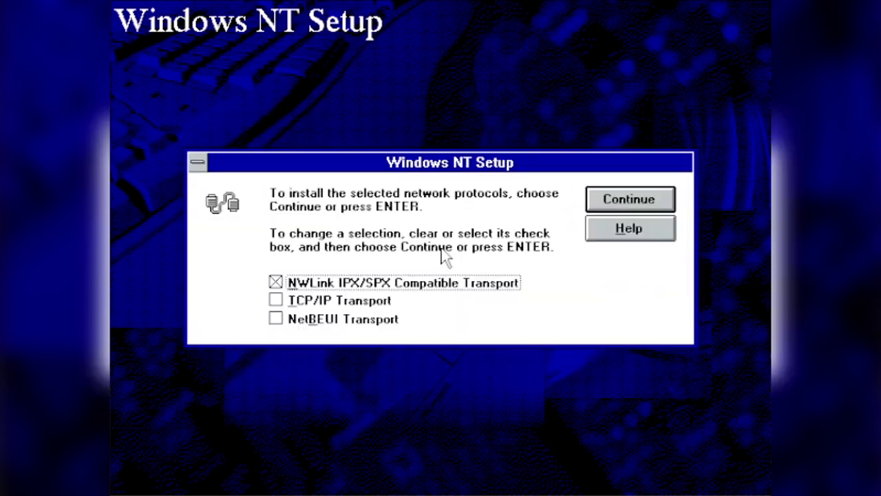
key(space)
key(Return)
key(Return)
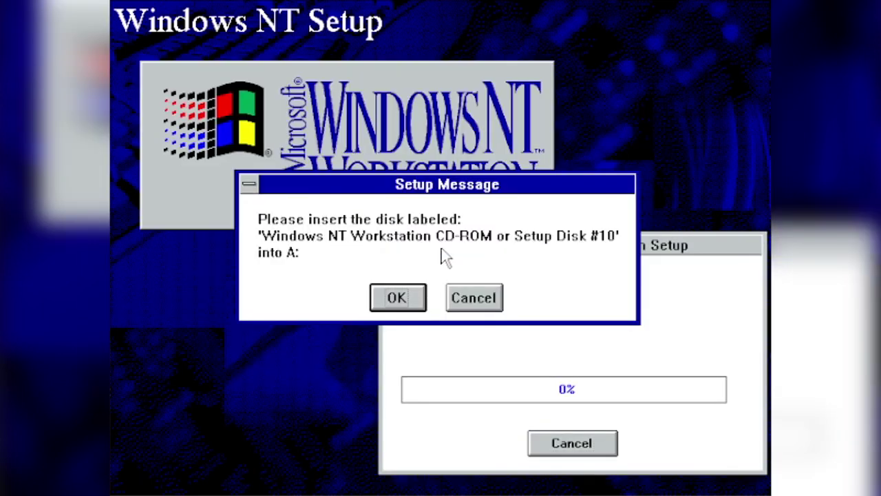
- Supply each requested setup disk in drive A:, starting with Disk #10, to copy the Windows NT files
key(Return)
key(Return)
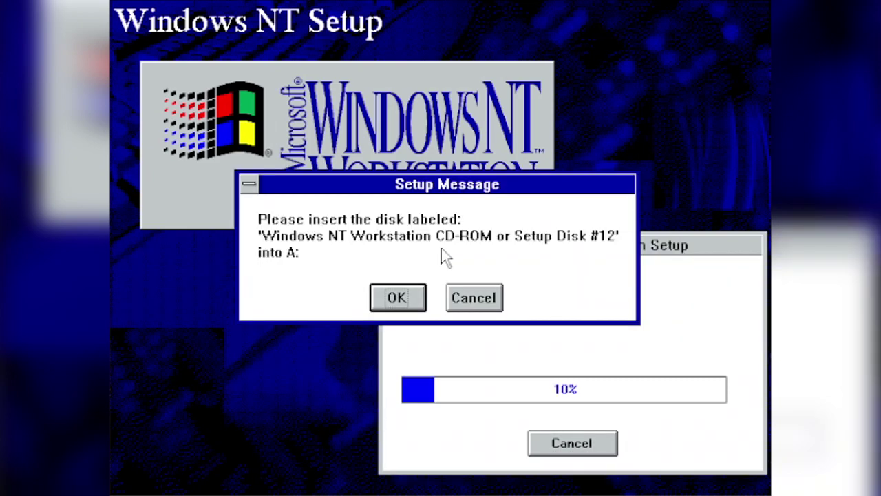
key(Return)
key(Return)
key(Return)
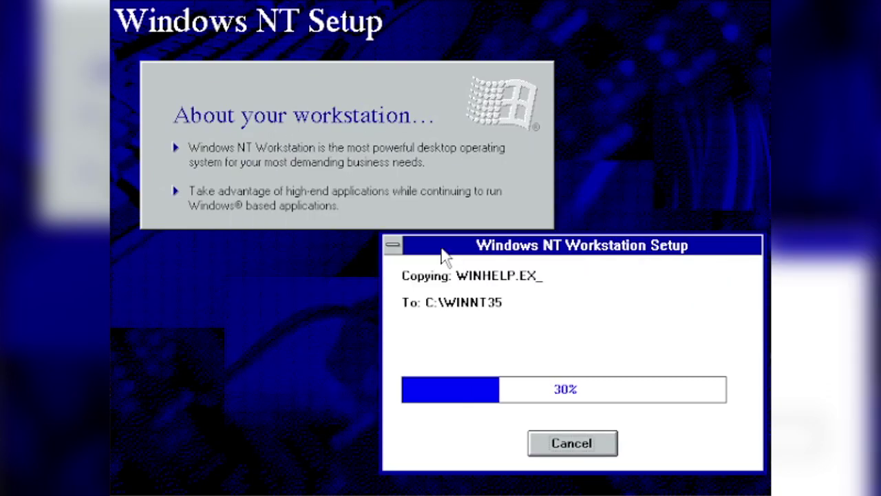
key(Return)
key(Return)
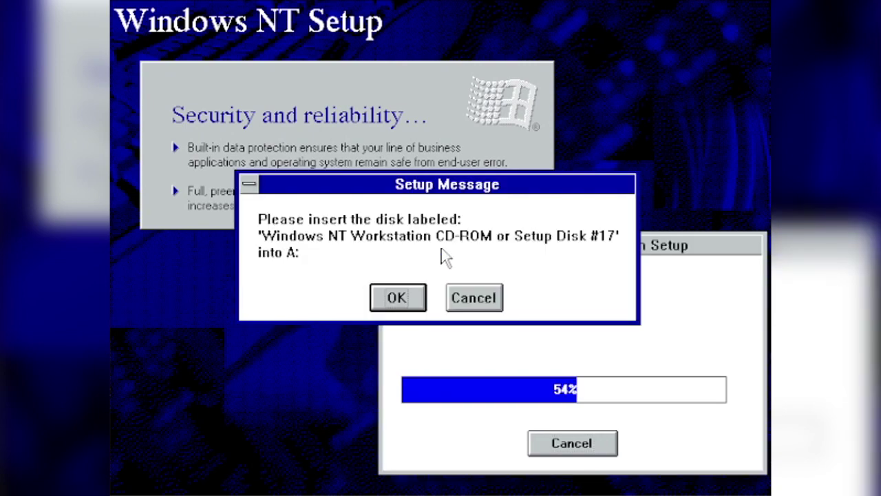
key(Return)
key(Return)
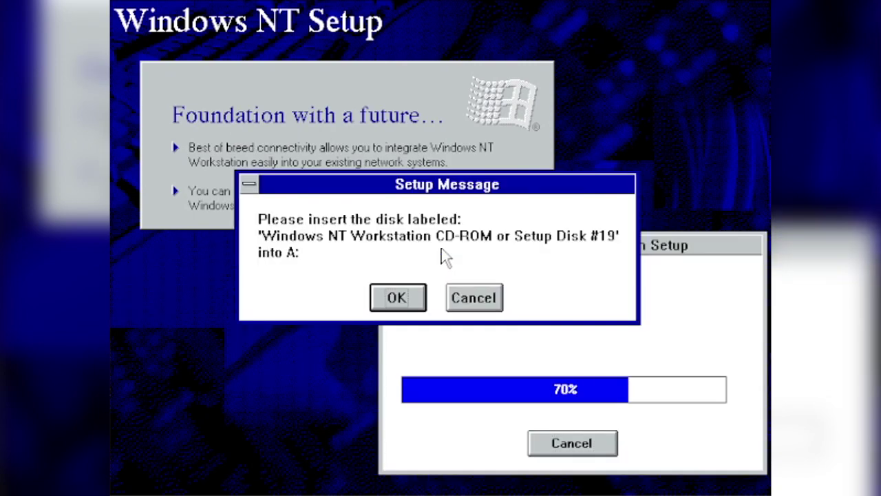
key(Return)
key(Return)
key(Return)
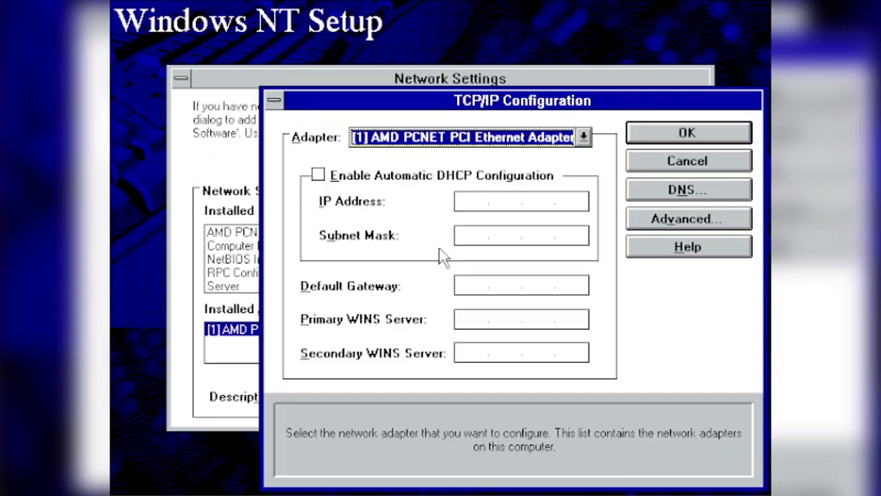
- Enable automatic DHCP configuration for the AMD PCNET PCI Ethernet Adapter and accept the network settings
key(alt+e)
key(Return)
key(Return)
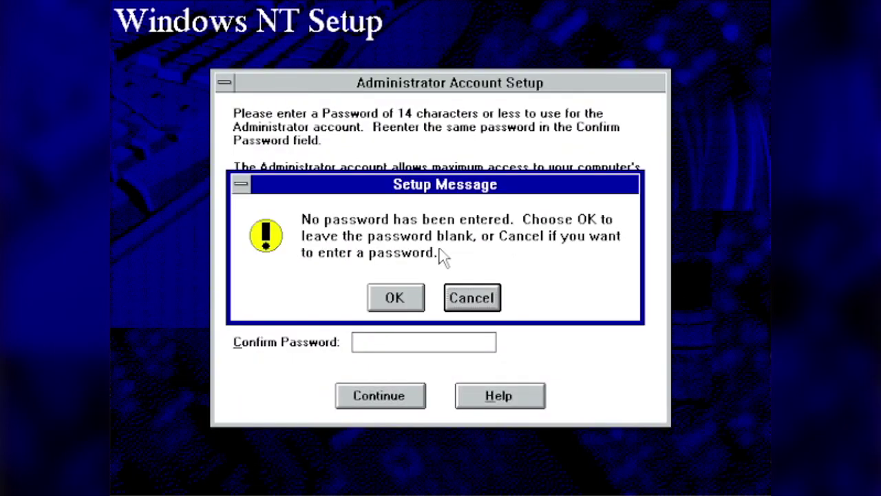
- Leave the Administrator password blank and choose the time zone two entries below Greenwich Mean Time
key(Return)
key(Return)
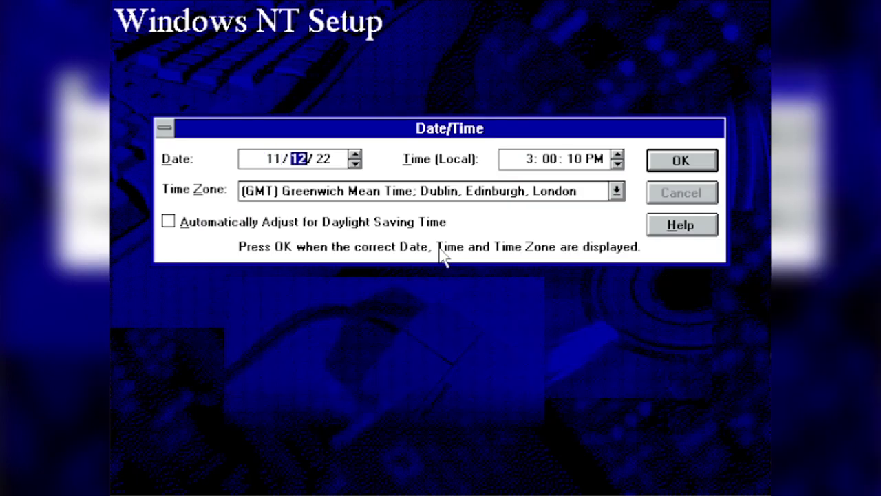
key(alt+z)
key(Down)
key(Down)
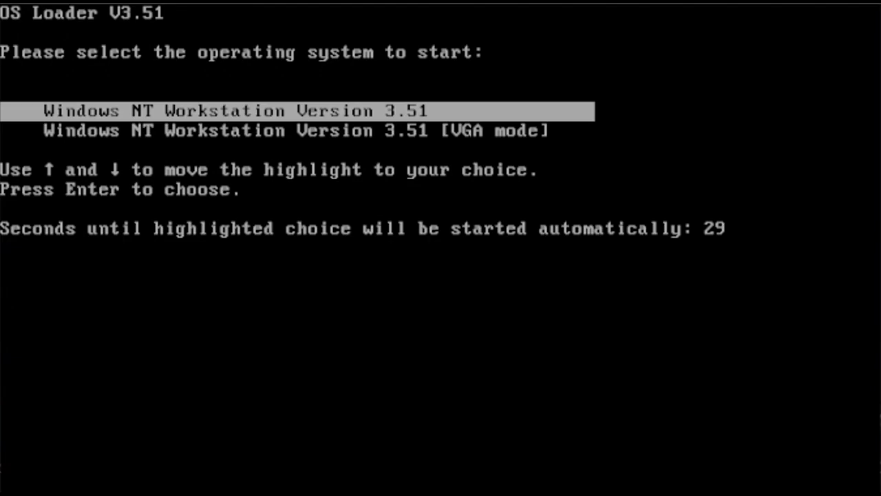
- Start Windows NT Workstation Version 3.51 at each OS Loader prompt
key(Return)
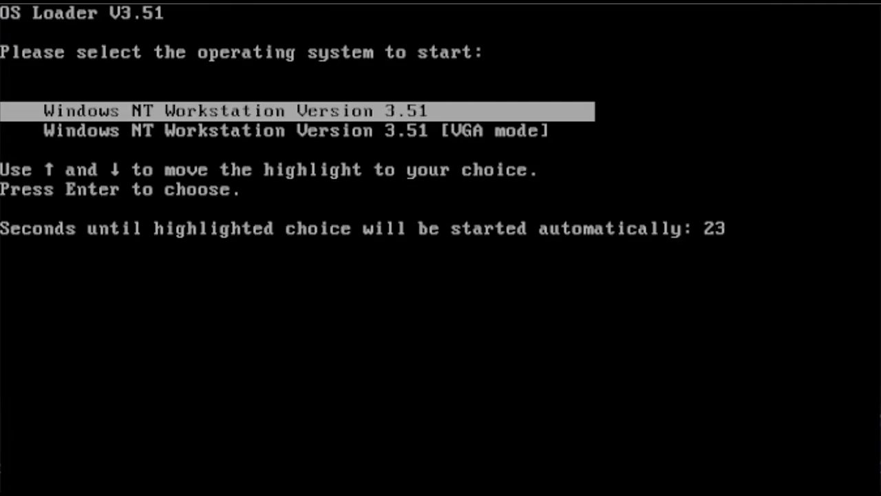
key(Return)
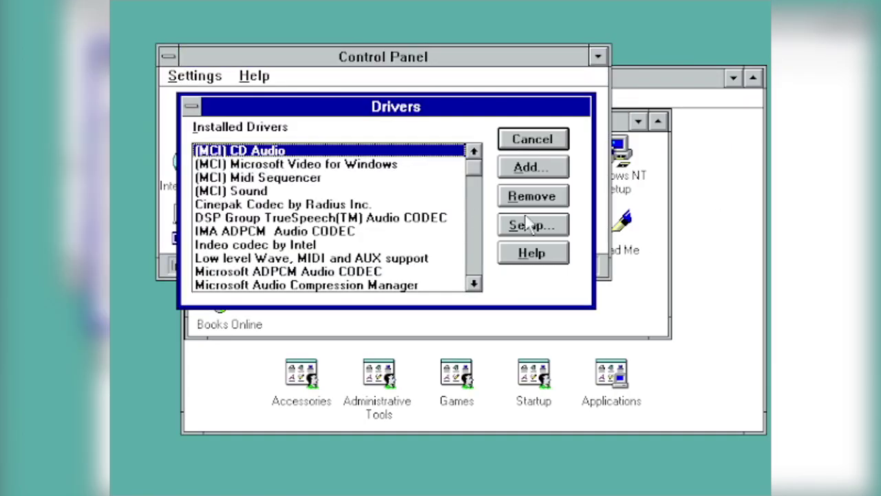
- Check the installed drivers and add the Sound Blaster driver SNDBLST.DLL from A:\i386
click(474, 283)
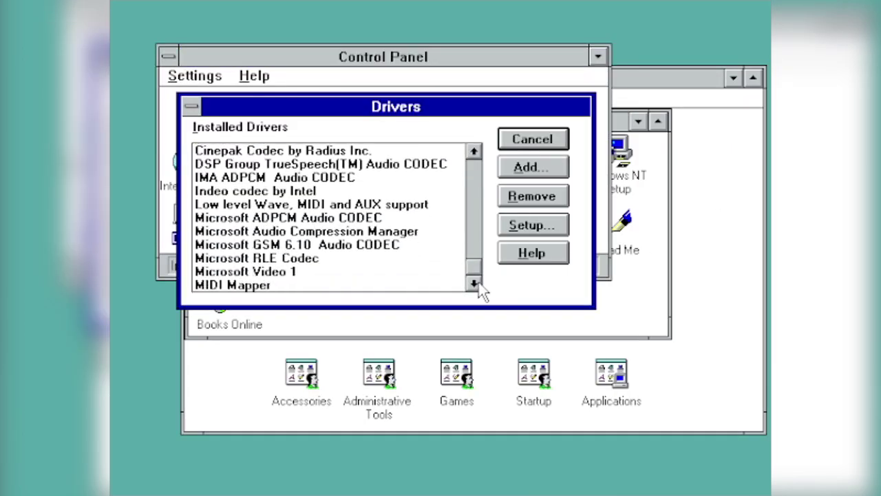
click(475, 152)
click(530, 167)
double_click(337, 272)
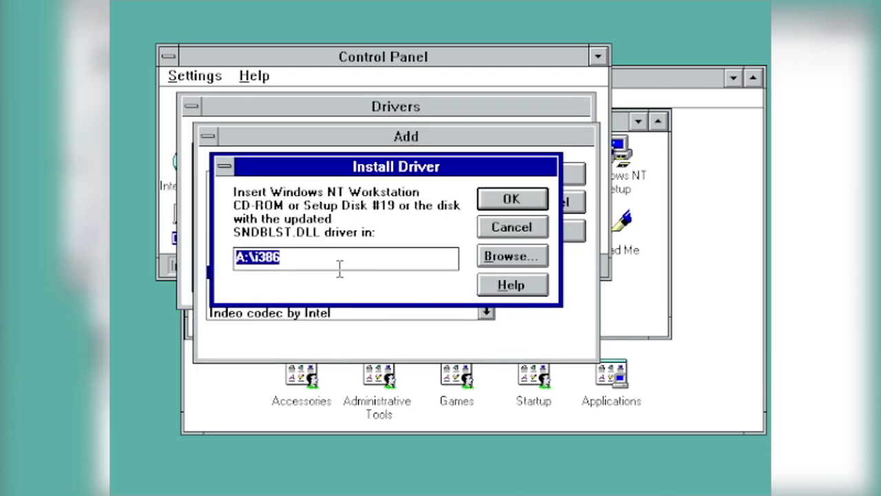
key(Return)
- Accept the Sound Blaster 16 configuration with I/O address 220, interrupt 5 and DMA channels 1 and 5, and restart into Windows NT
key(Return)
key(Return)
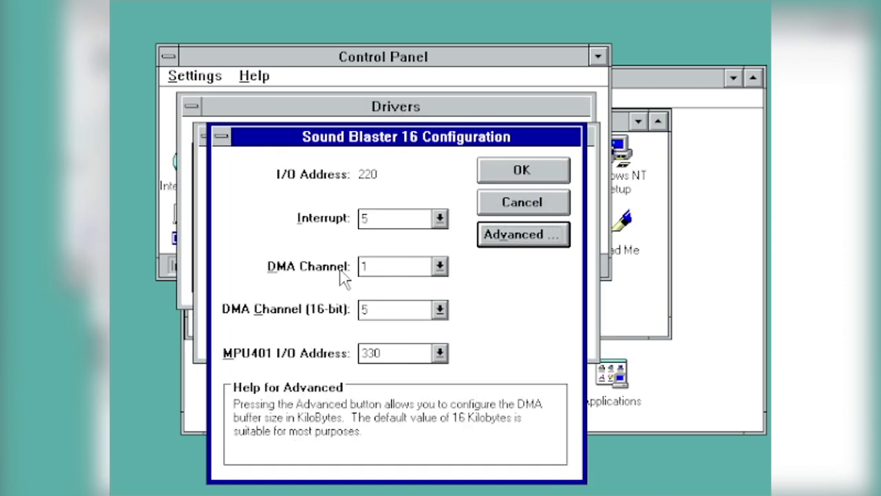
key(Return)
key(Tab)
key(Return)
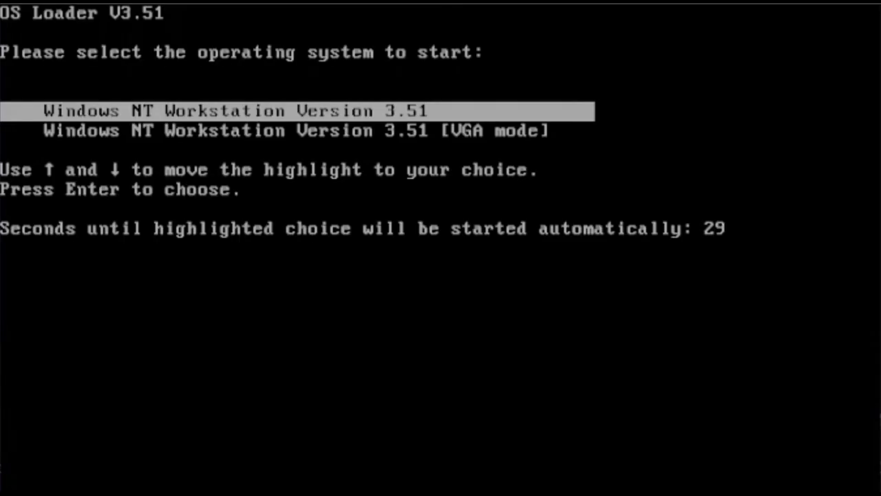
key(Return)
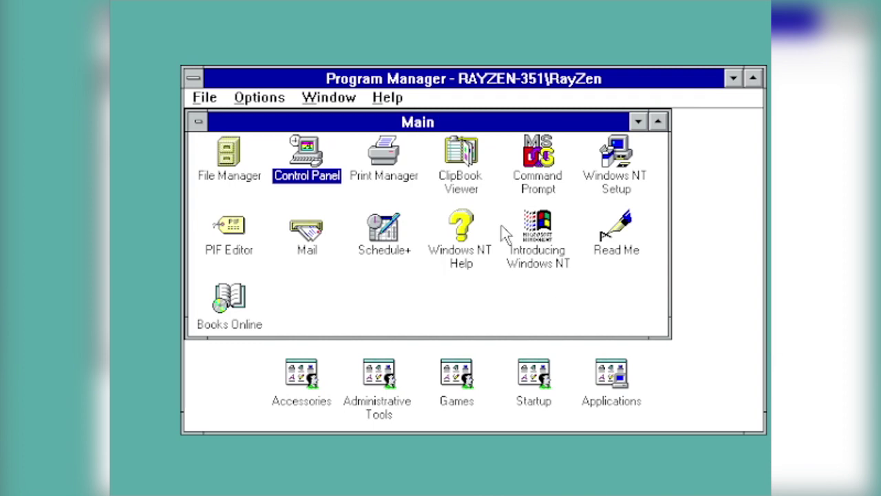
- Open a command prompt and change to D:\framebuf\nt35x, listing the folder contents on the way
double_click(539, 152)
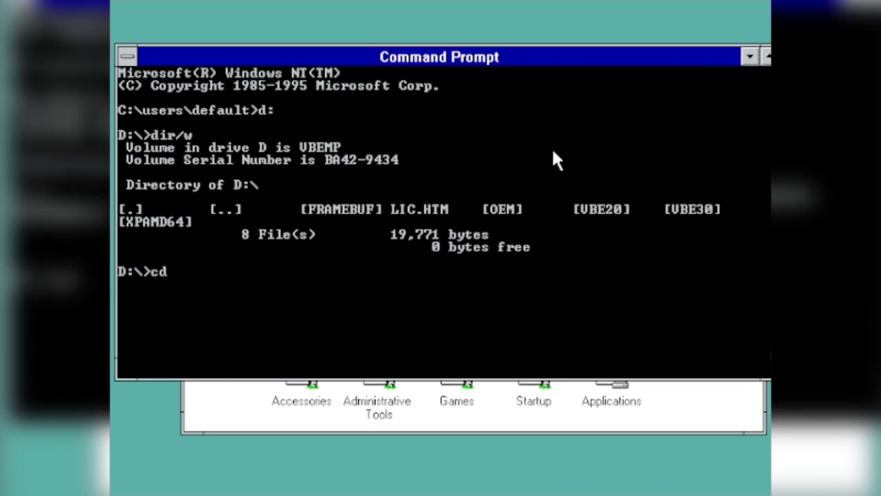
text(framebuf)
key(Return)
text(dir)
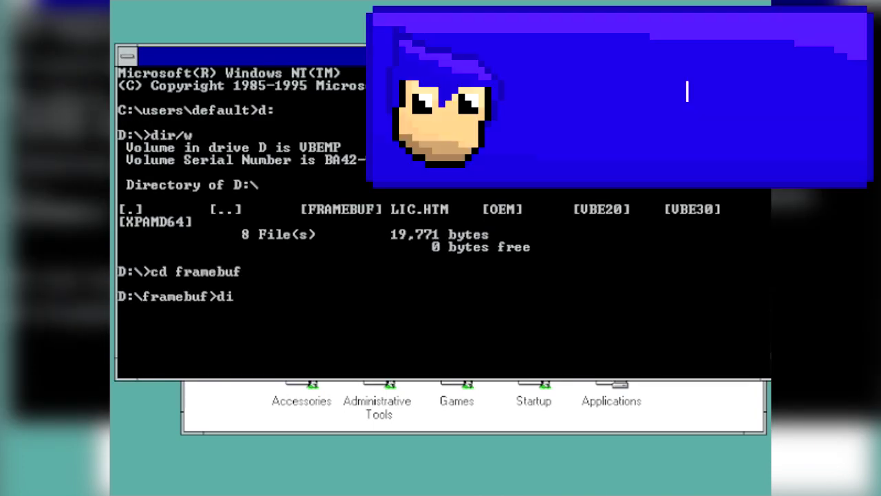
key(Return)
text(cd nt35x)
key(Return)
- List the nt35x folder and try to copy framebuf, without its file extension, to c:\winnt35\system32
text(dir copy framebuf.dll)
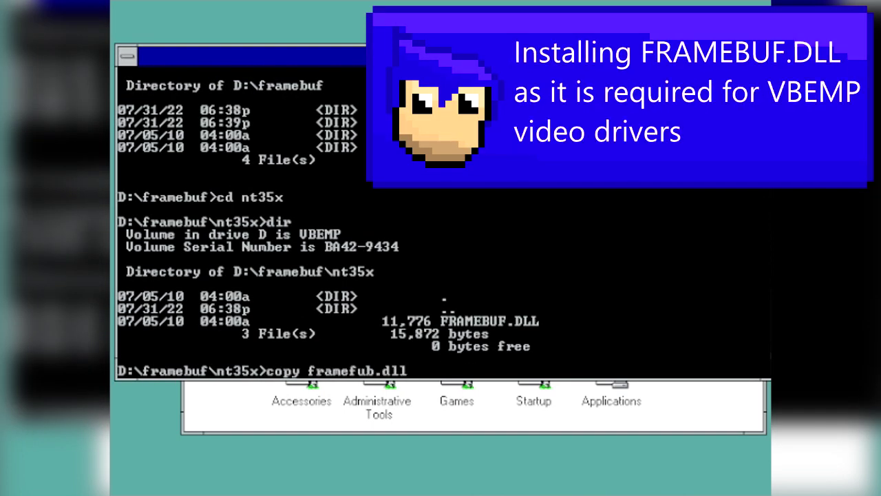
key(BackSpace)
key(BackSpace)
key(BackSpace)
key(BackSpace)
key(BackSpace)
text(f c:\winnt35\system32)
key(Return)
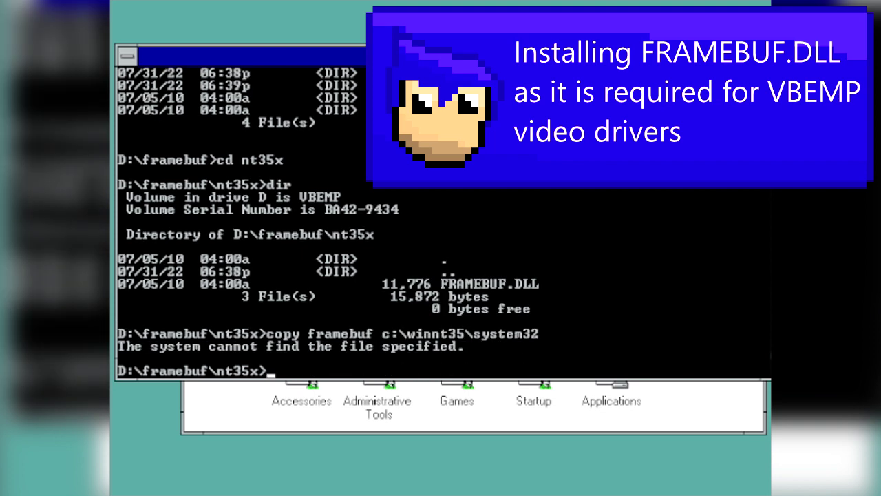
- Copy framebuf.dll to c:\winnt35\system32 and return to the root of drive D:
text(copy framebuf.dll c:\winnt35\system32)
key(Return)
text(cd ..)
key(Return)
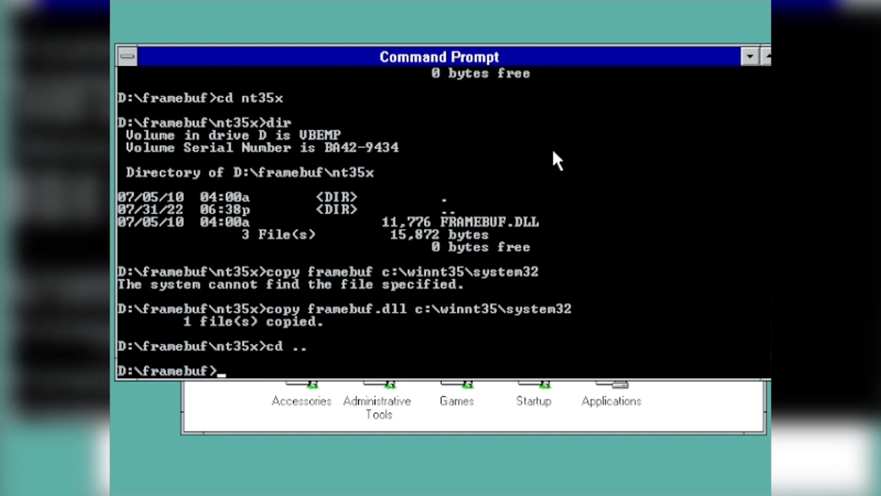
text(cd ..)
key(Return)
- Create a directory named vbemp in the root of drive C: and list the root's contents
text(c:)
key(Return)
text(cd ..)
key(Return)
text(cd .. mkdir)
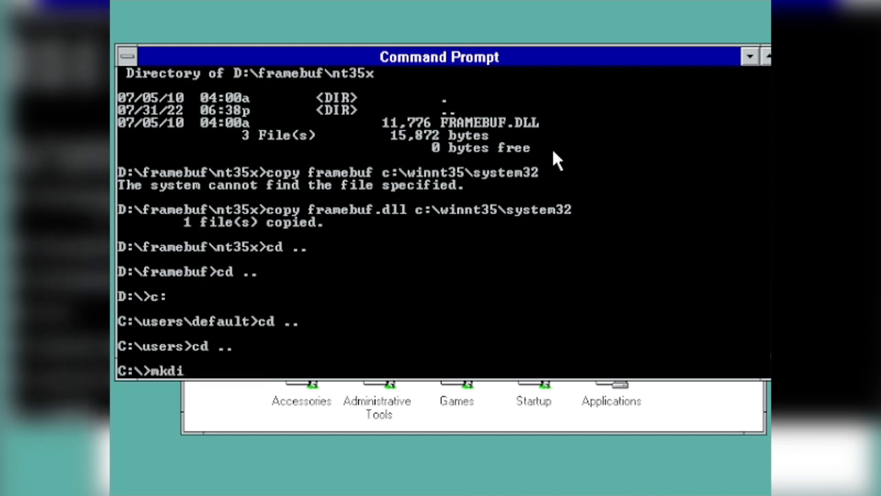
text( vbemp)
key(Return)
text(dir)
key(Return)
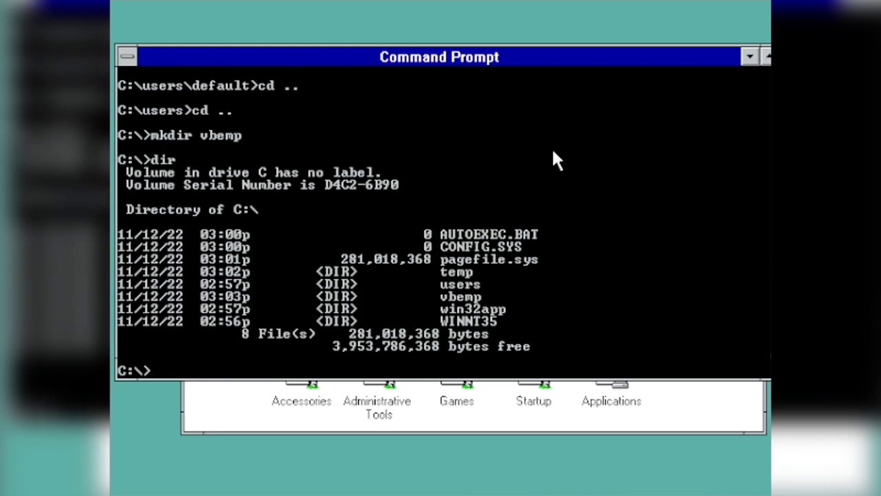
- Make vbemp the current directory on C:, and change to D:\vbe30\nt35x on drive D:
text(cd vbemp)
key(Return)
text(d:)
key(Return)
text(cd nt35x)
key(Return)
text(dir cd vbe30)
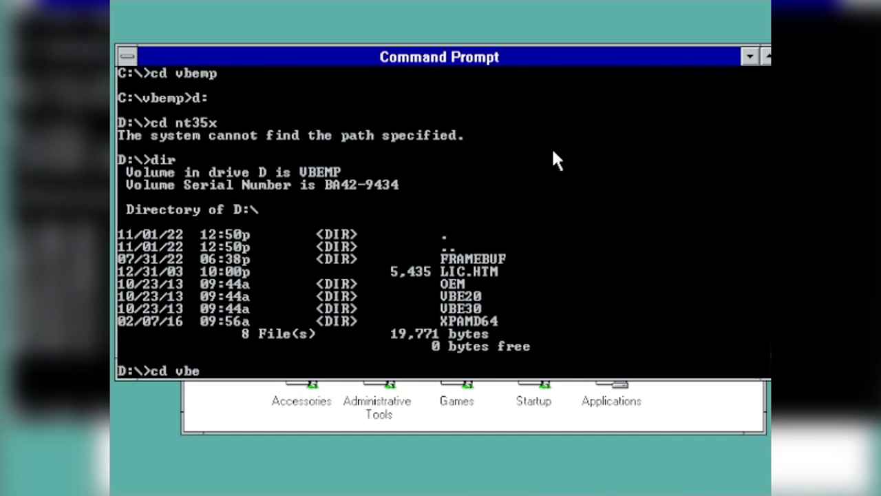
key(Return)
text(dir cd nt35x)
key(Return)
- Copy all files from D:\vbe30\nt35x to c:\winnt35\system32
text(copy /)
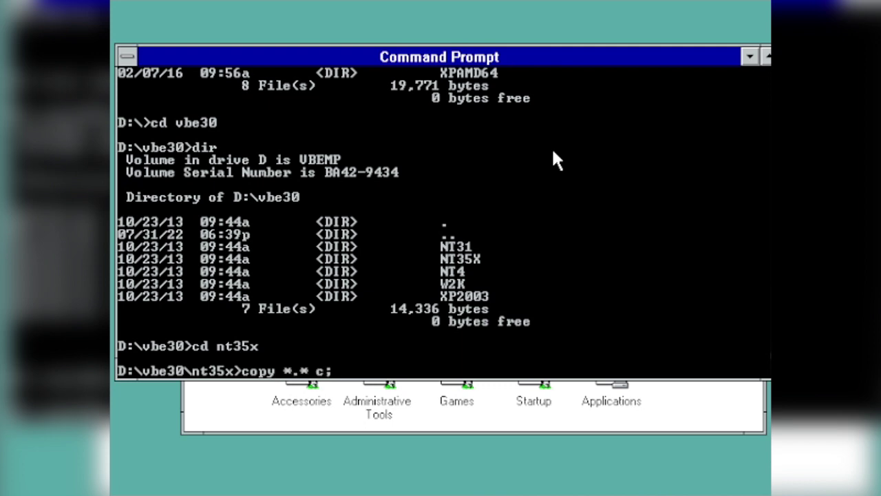
text(.* c:\winnt35\system32)
key(Return)
- Copy all files from D:\vbe30\nt35x into the vbemp directory on drive C:
key(Up)
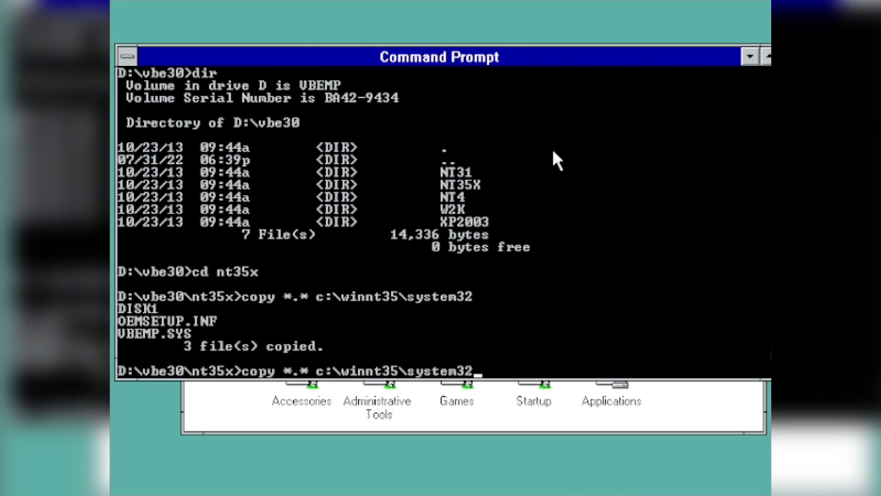
key(BackSpace)
key(BackSpace)
key(BackSpace)
key(BackSpace)
key(BackSpace)
key(BackSpace)
key(BackSpace)
key(BackSpace)
key(BackSpace)
key(BackSpace)
key(BackSpace)
key(BackSpace)
key(BackSpace)
key(BackSpace)
key(BackSpace)
key(BackSpace)
text(vbemp)
key(Return)
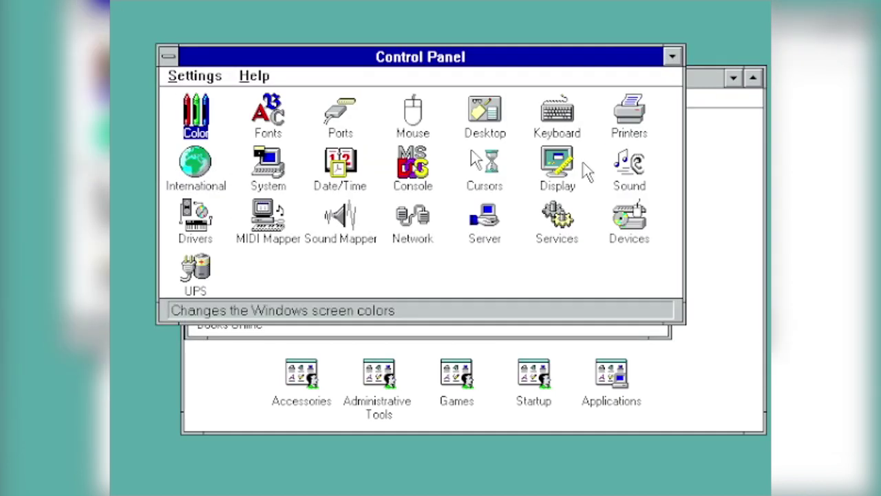
- In the display settings, load another display driver list from the vbemp directory on drive C:
double_click(558, 165)
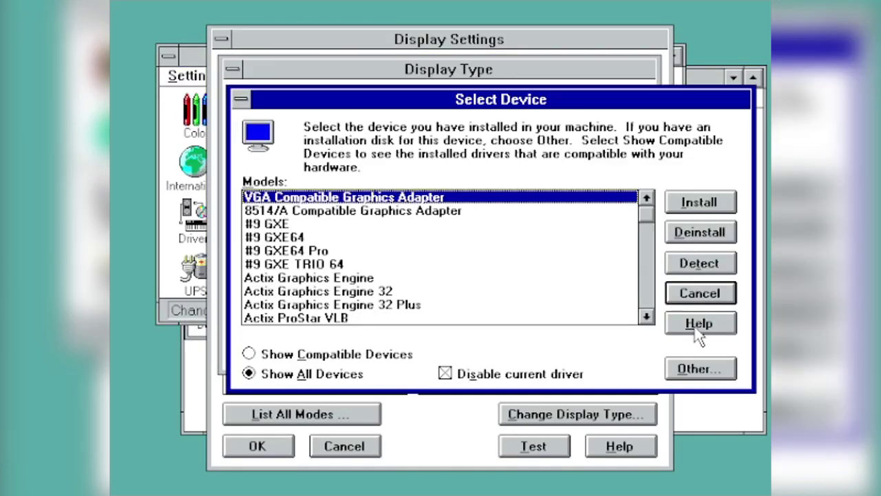
click(699, 370)
text(c:\vb)
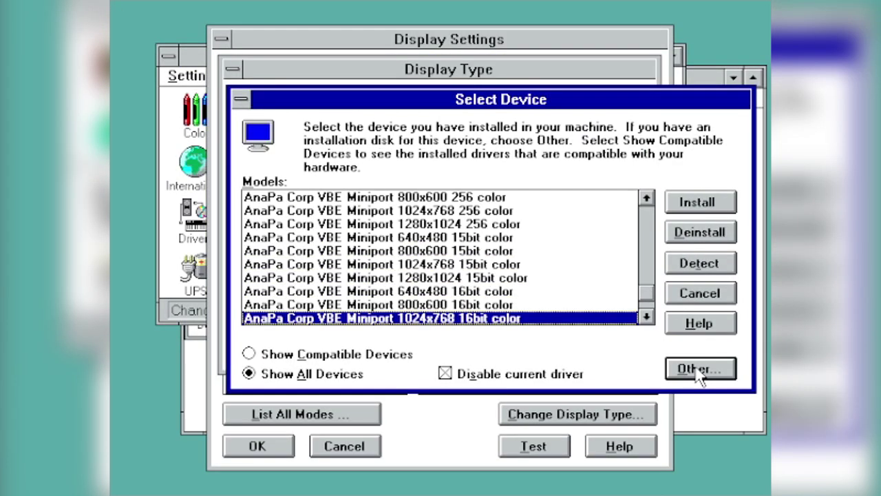
- Install an AnaPa Corp VBE Miniport display driver and restart into Windows NT Workstation Version 3.51
key(Down)
key(Down)
key(Down)
key(Down)
key(Down)
key(Down)
key(Down)
key(Down)
key(Down)
key(Down)
key(Down)
key(Down)
key(Up)
key(Return)
click(421, 296)
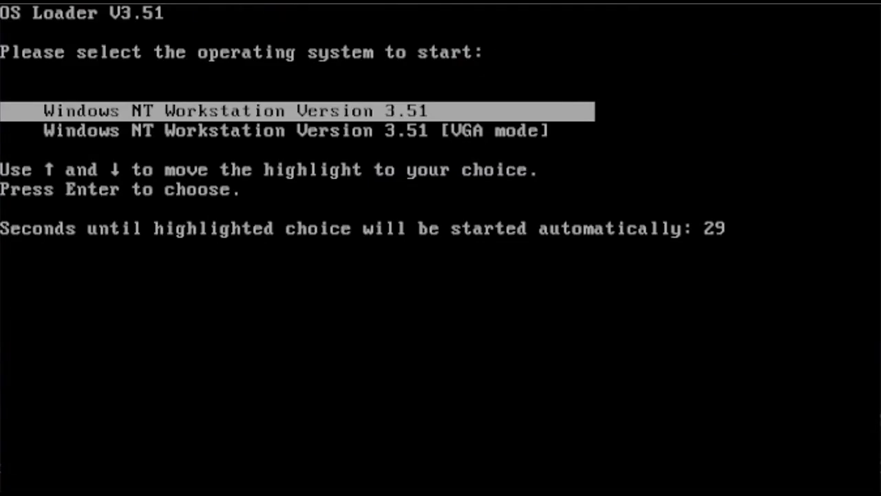
key(Return)
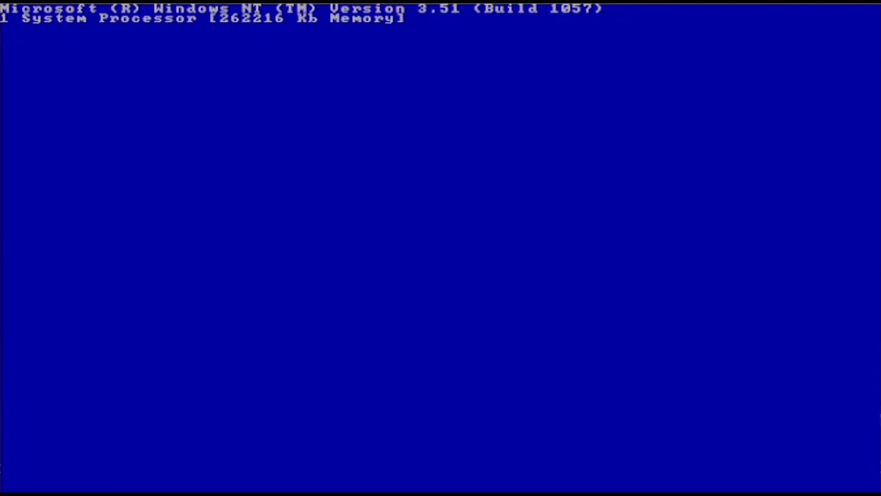
key(Return)
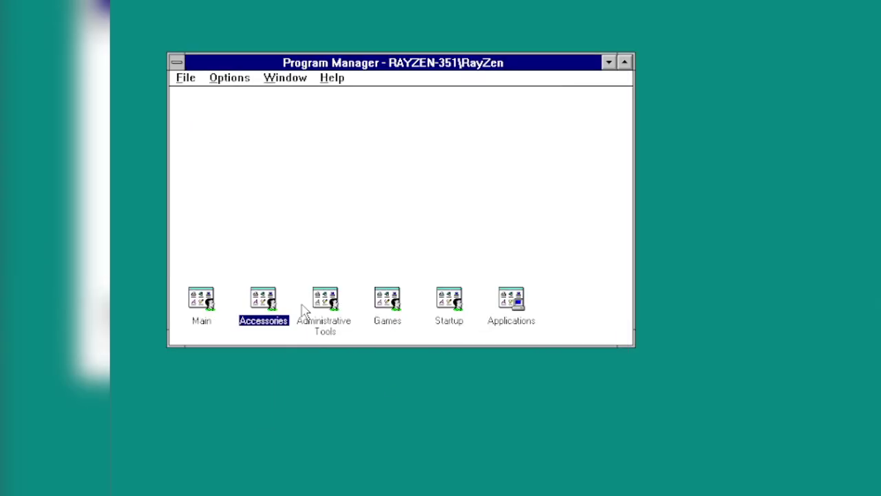
- Open Notepad from the Accessories group and write "HUH??? Looks like we are in Windows NT 3.51!!"
key(Return)
double_click(422, 158)
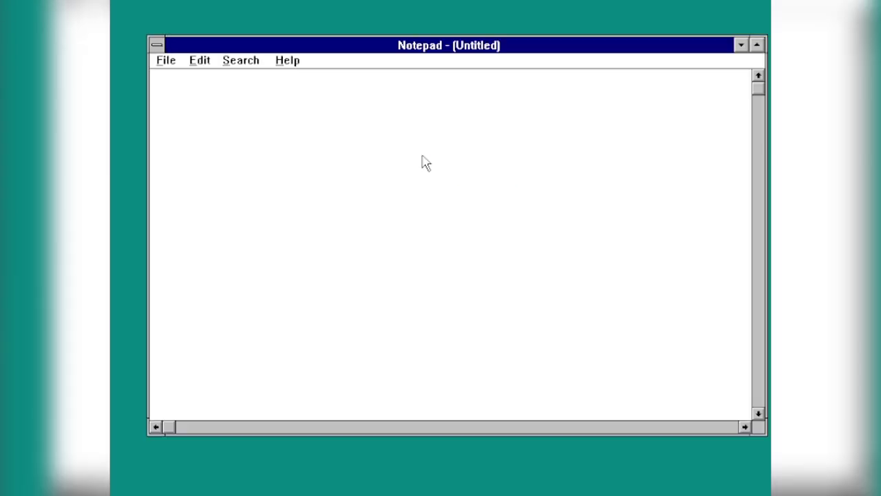
text(HUH)
key(BackSpace)
key(BackSpace)
text(UH???)
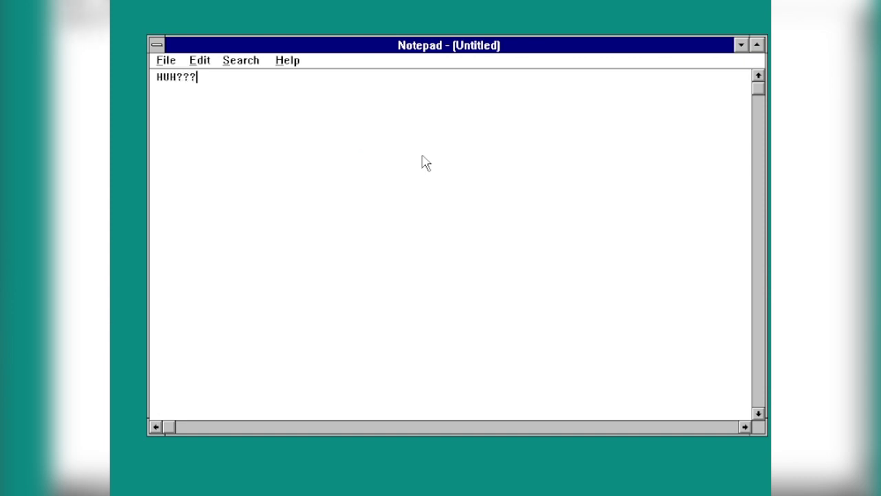
text( Looks like we are in )
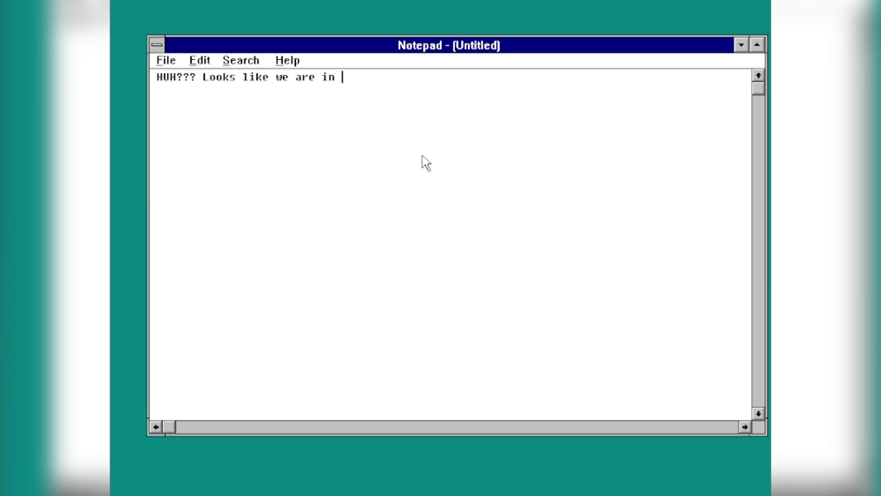
text(Windows NT 3.)
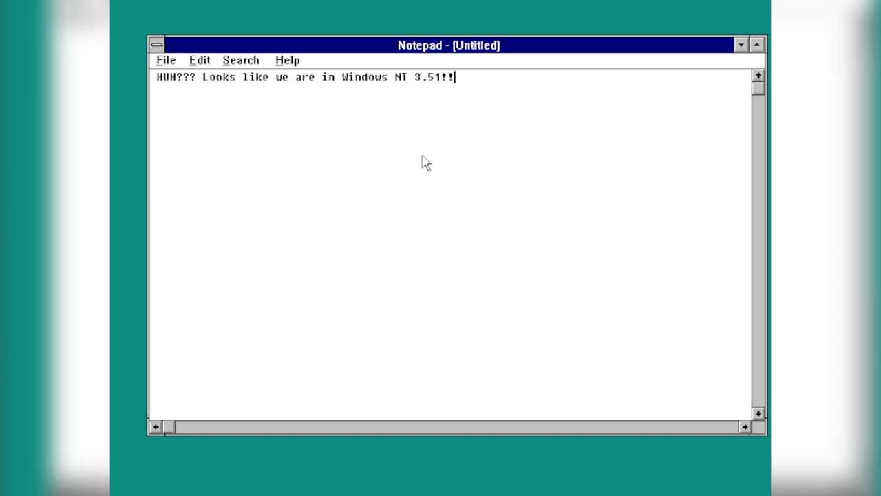
text(51!!)
- Add a second line, "Finally I can feel how it is like to type on a keyboard!", followed by a long run of random letters
key(Return)
text(Finally I ca)
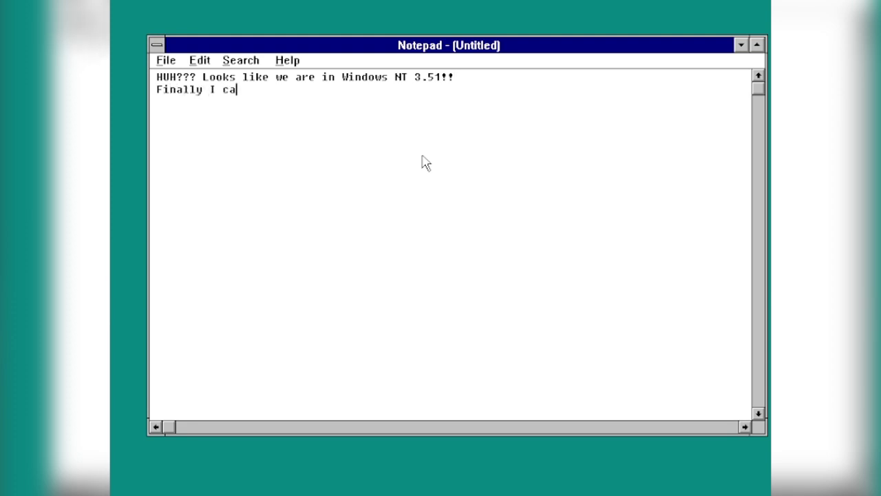
text(n feel how it )
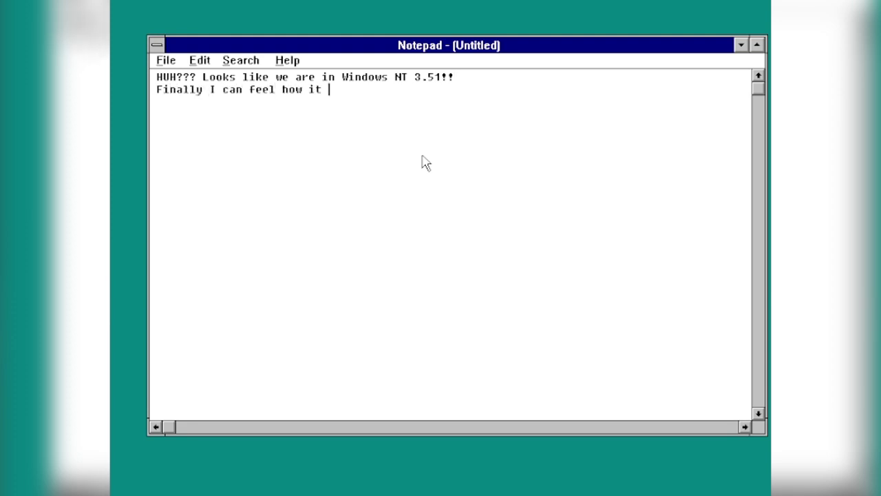
text(is like to type on a keyboard!)
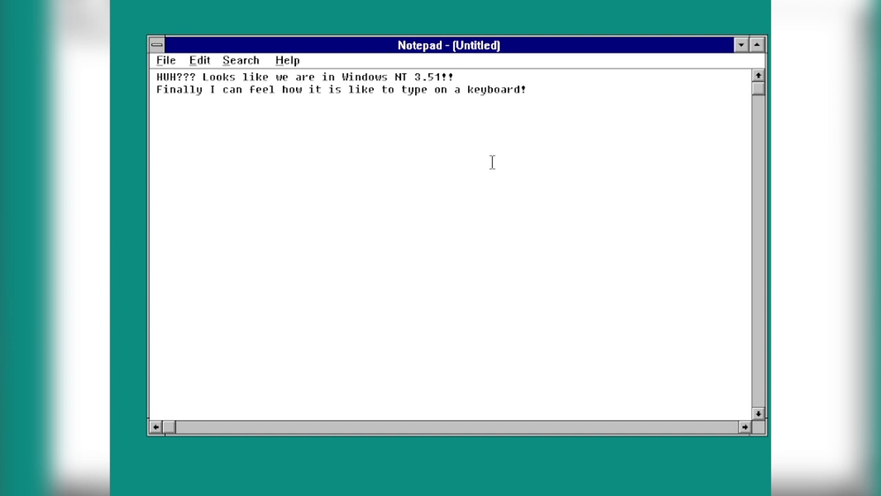
text( asdfuihaseiu)
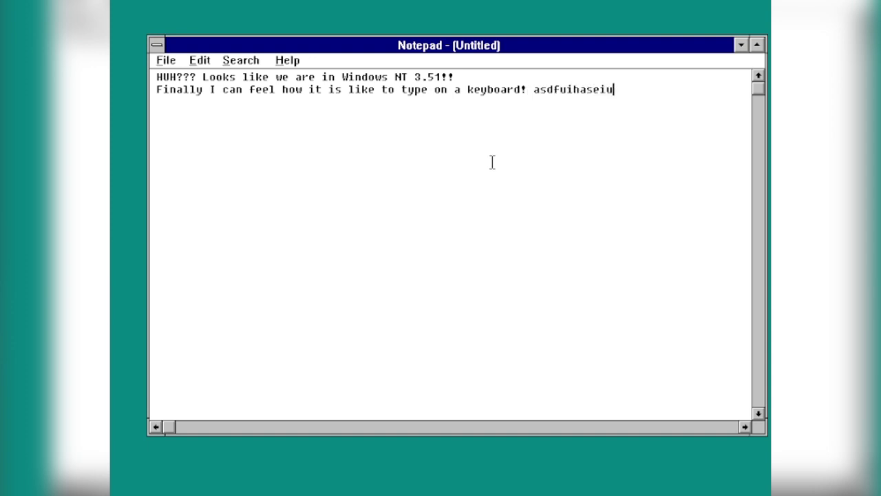
text(thasiudhtuihasdtiuhawetiuhdsuighui)
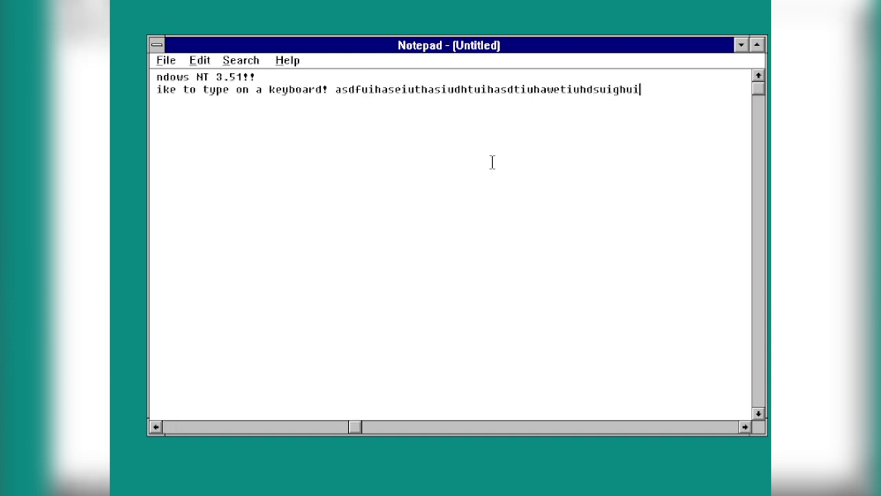
text(ahsdiuihasdguihuiashdruiashdruihasd)
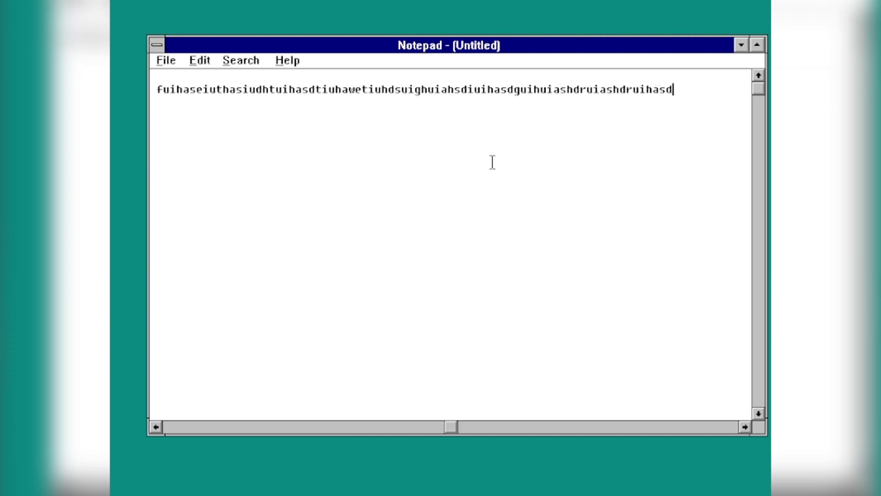
text(uirhdasuirhasdiurhsuiadhfisudnfuisafn)
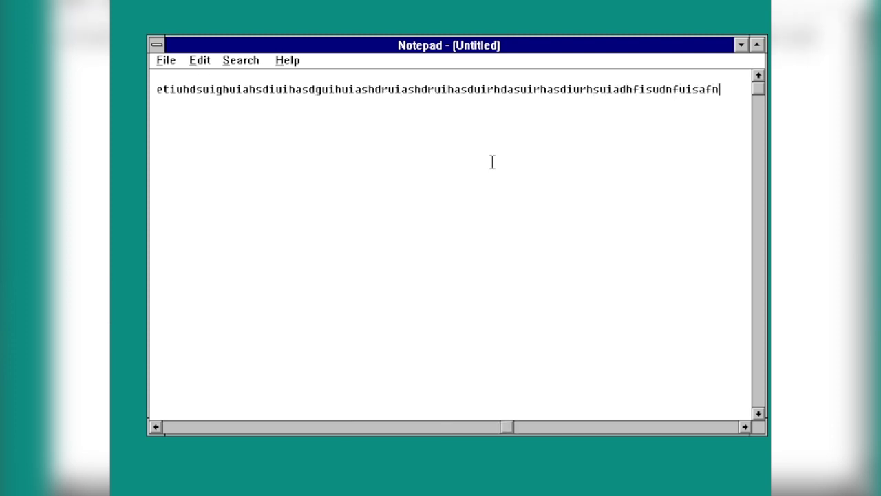
- Add a third line reading "i need to install sp5pats" and close Notepad without saving
key(Return)
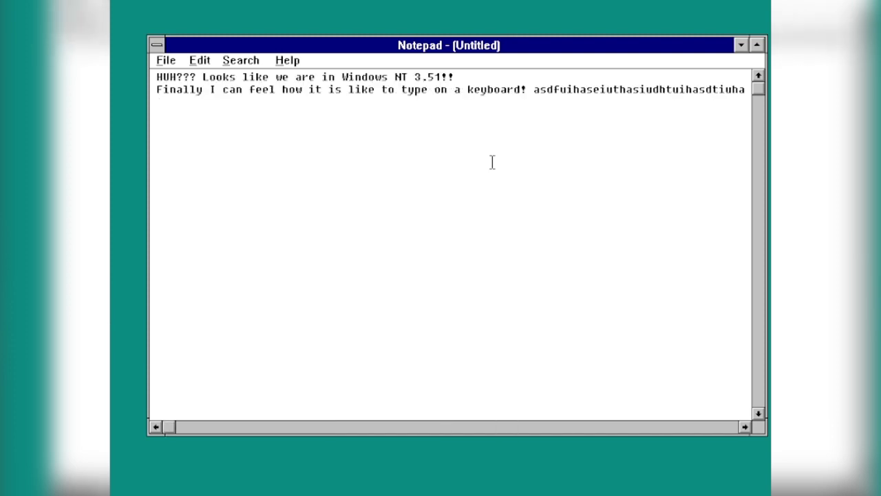
text(i need to install sp5pats)
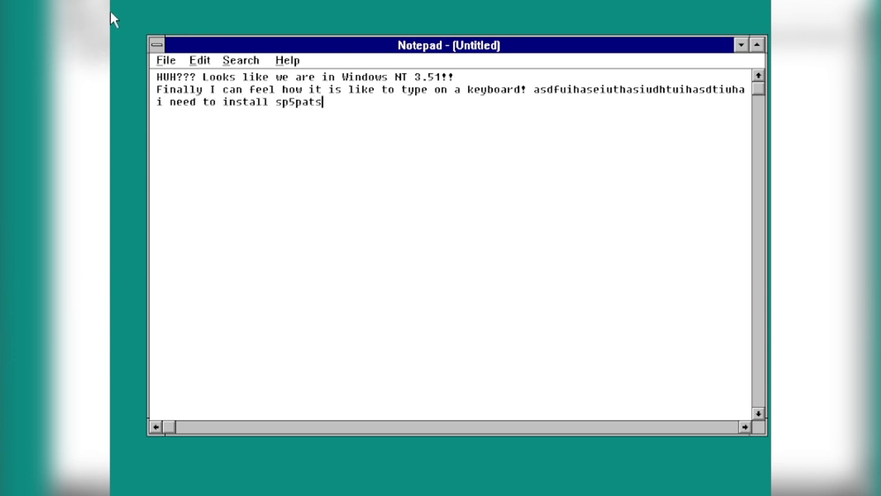
double_click(156, 46)
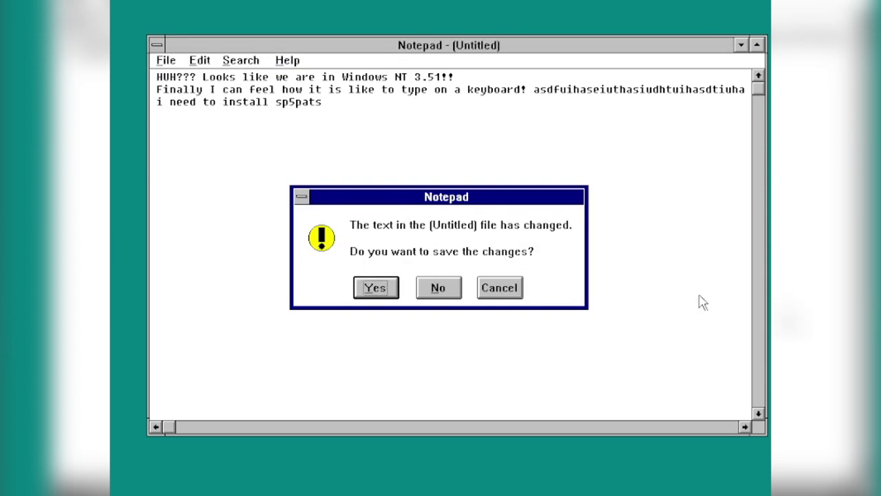
click(439, 288)
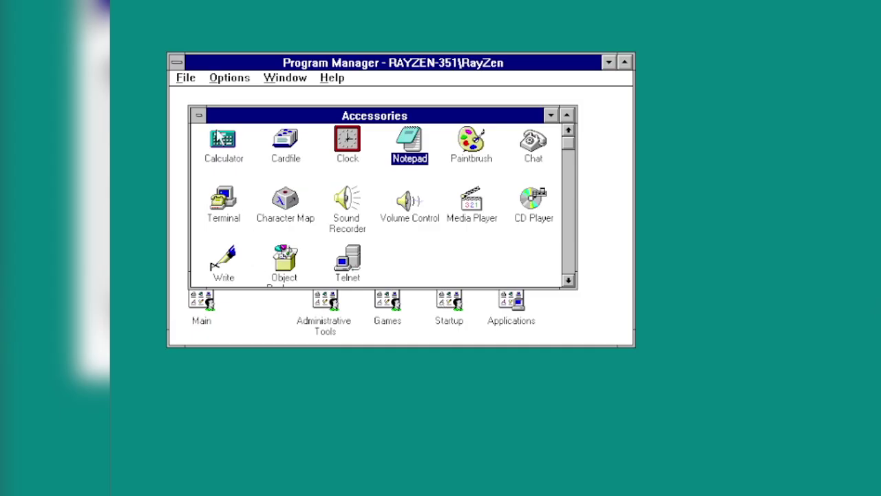
- Replace the Accessories group with the Main group, and open File Manager briefly to view drive C
click(199, 115)
click(206, 211)
double_click(201, 298)
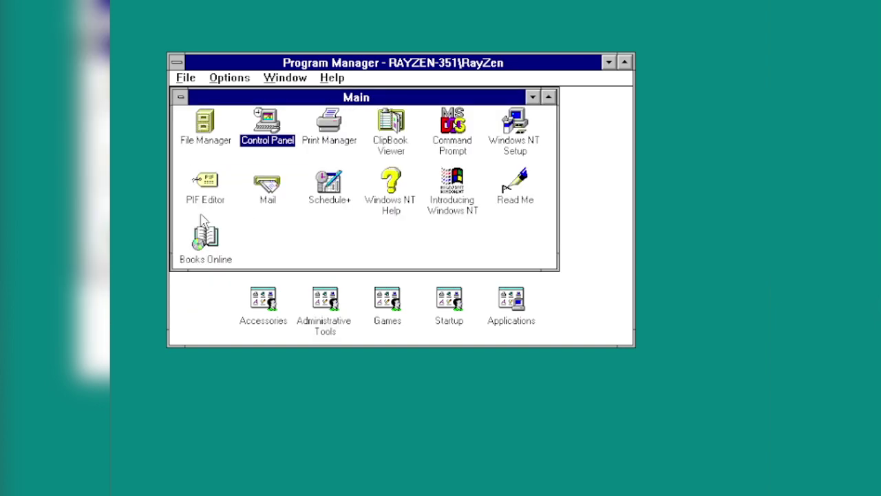
double_click(204, 141)
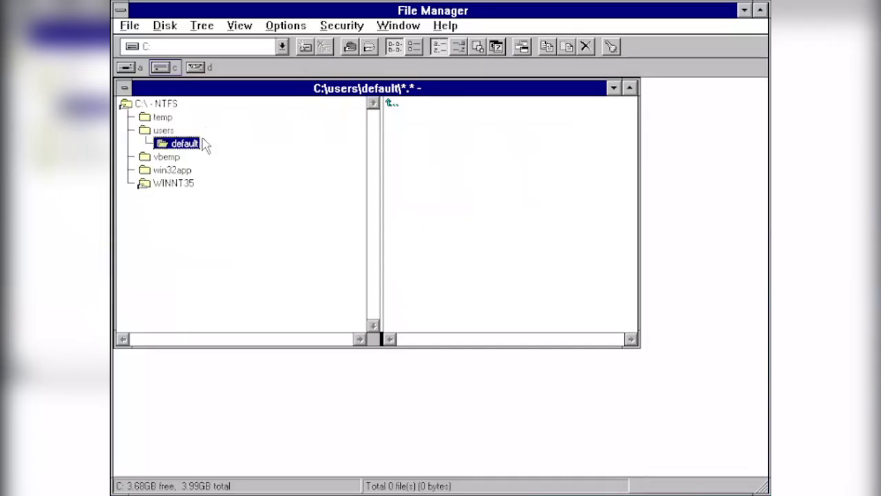
double_click(122, 10)
- Run update from D:\nt351sp5 at a Command Prompt, close the prompt, and restart into Windows NT Workstation Version 3.51
double_click(455, 145)
text(cd )
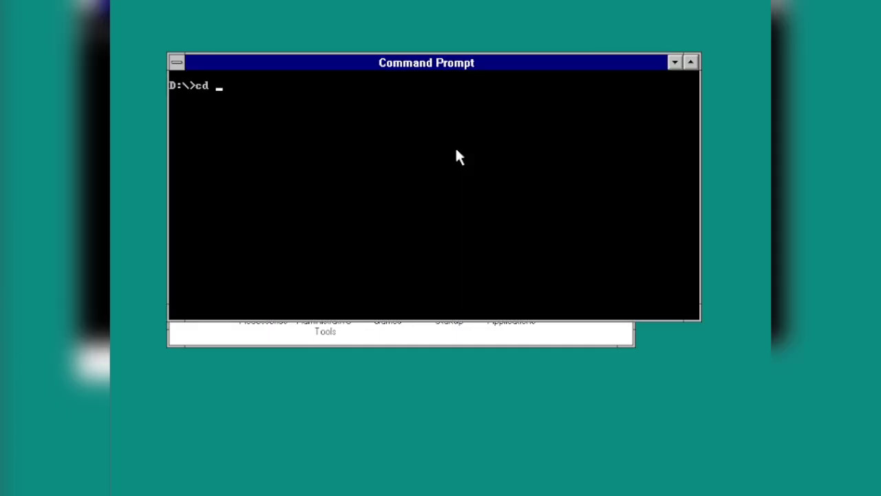
text(nt351sp5)
key(Return)
text(udpate)
key(Return)
text(u)
text(pdate)
key(Return)
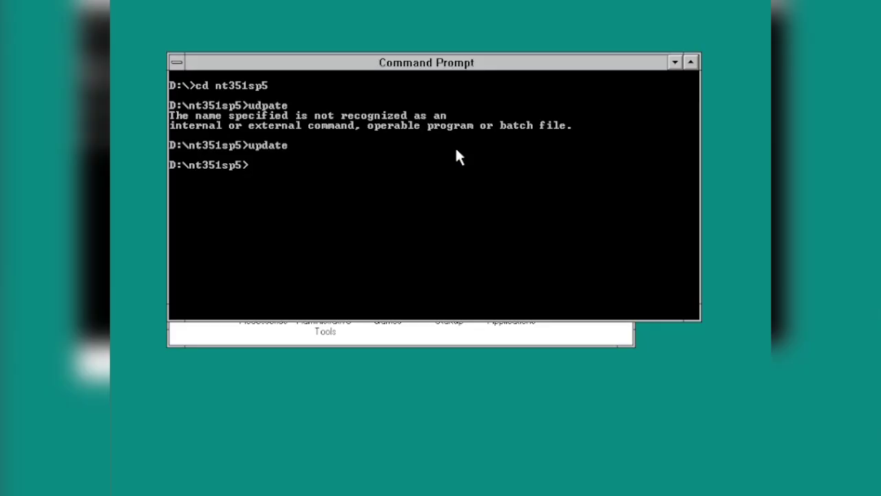
double_click(177, 62)
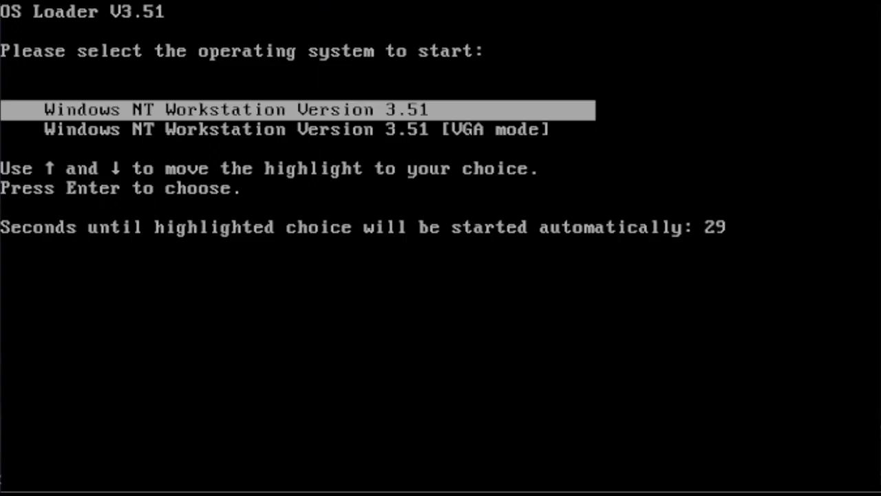
key(Return)
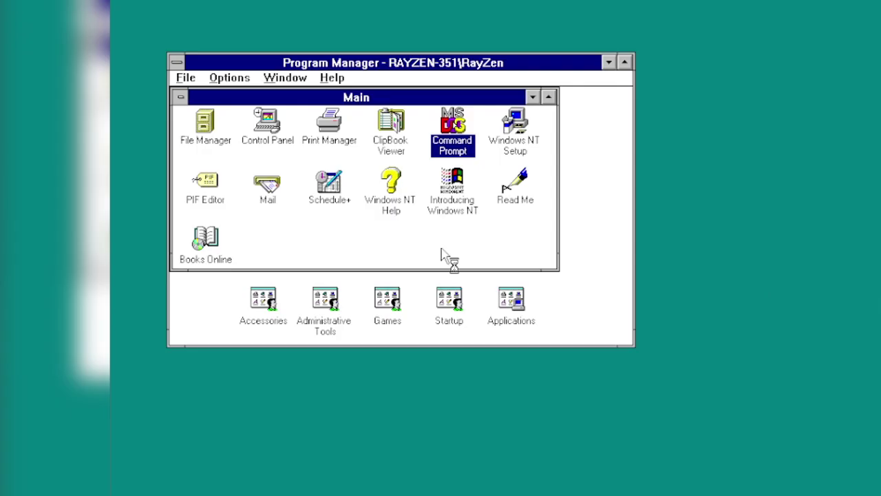
- Open MS-DOS Editor from the Applications group, enter "MS_DOS EDITOR!W#ASO@#!@#!#!#", and close the editor
double_click(500, 299)
double_click(267, 124)
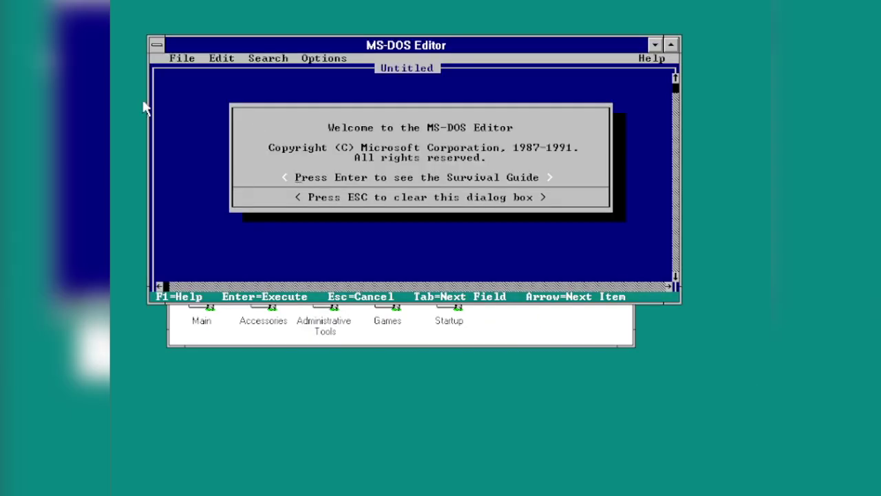
key(Escape)
text(MS_DOS EDITOR!W#ASO@#!@#!#!#)
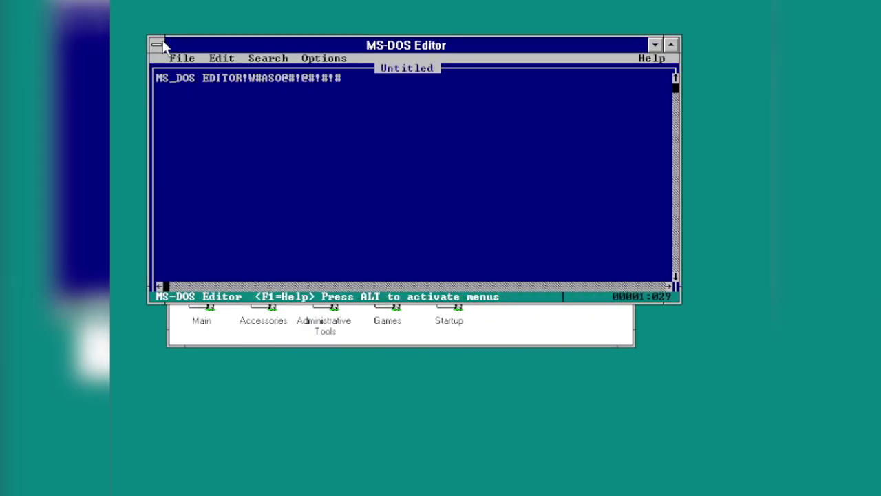
double_click(163, 43)
click(287, 186)
- Switch from the Applications group to the Main group, examine drive D's root in File Manager, and close File Manager
key(ctrl+F4)
double_click(198, 303)
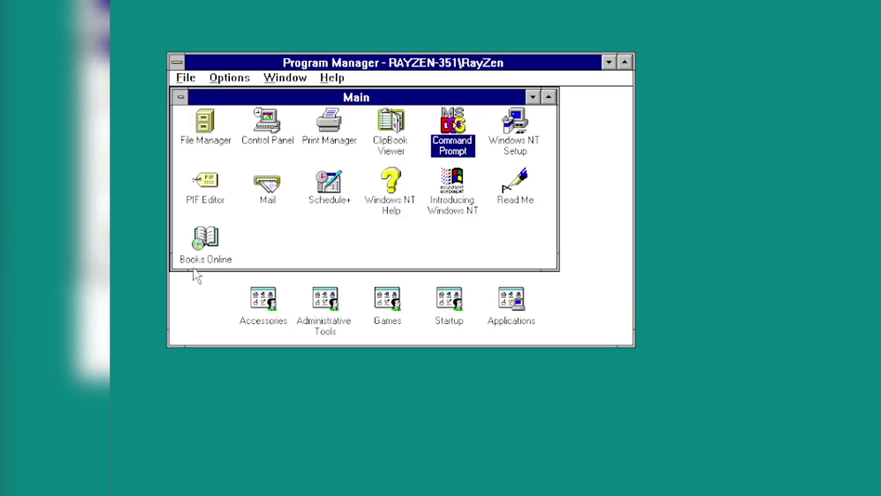
double_click(200, 142)
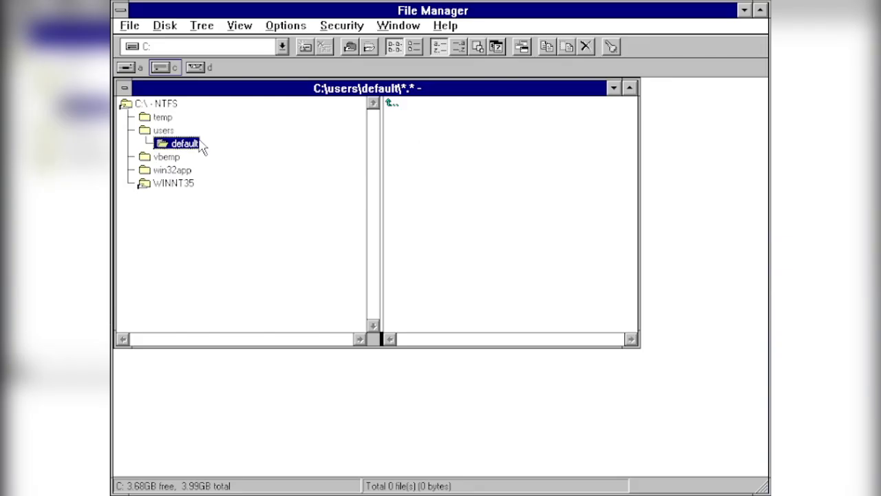
click(197, 66)
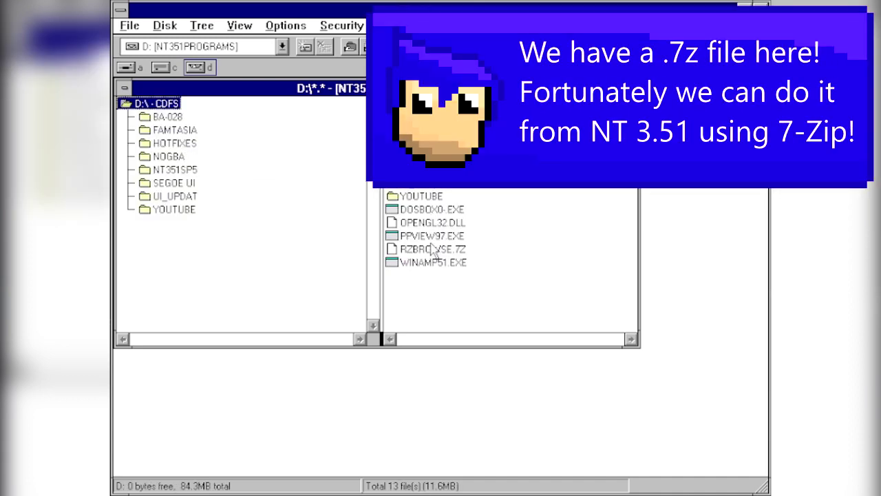
double_click(120, 7)
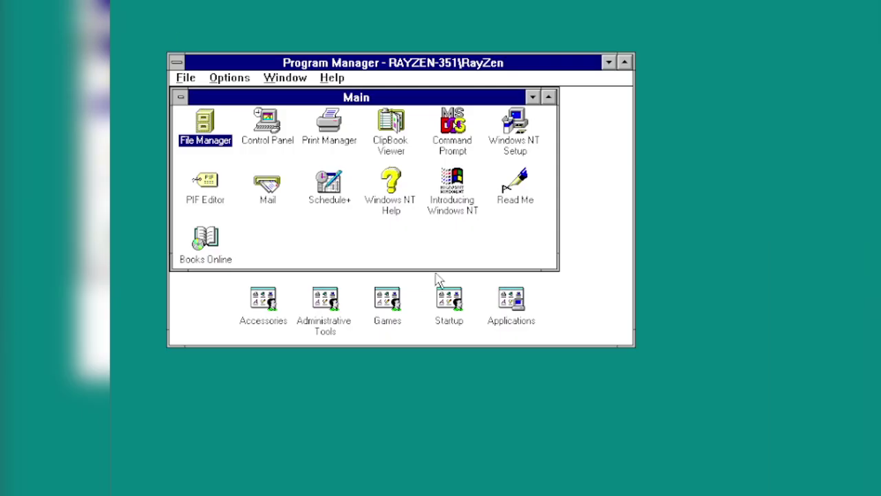
- Install 7-Zip 9.20 by running 7z920 from drive D at a Command Prompt, and finish the setup wizard
double_click(451, 124)
text(d)
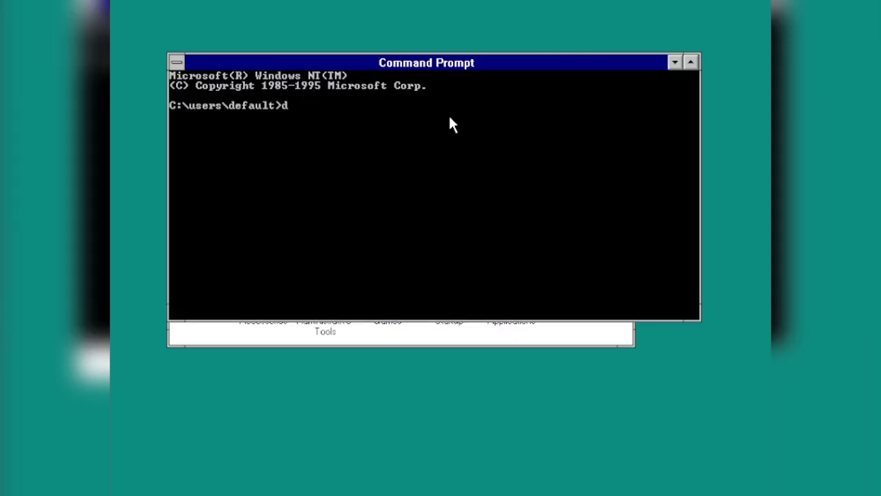
text(:)
key(Return)
text(7z)
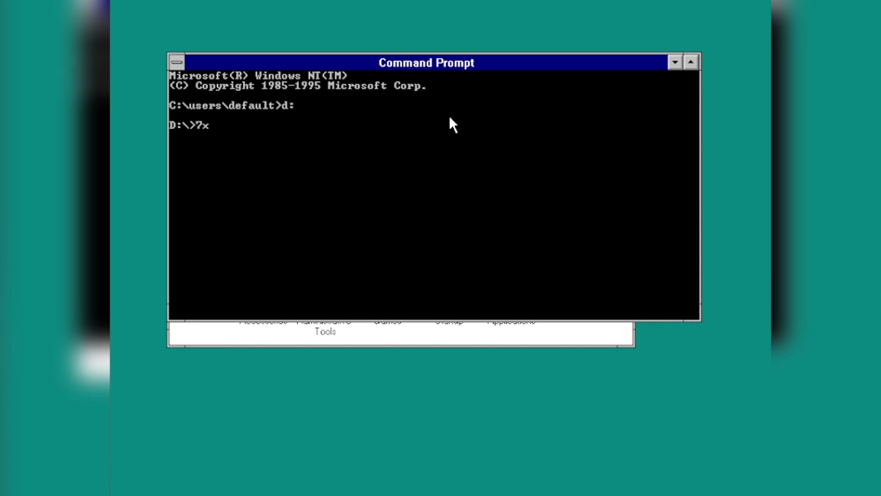
text(920)
key(Return)
key(Return)
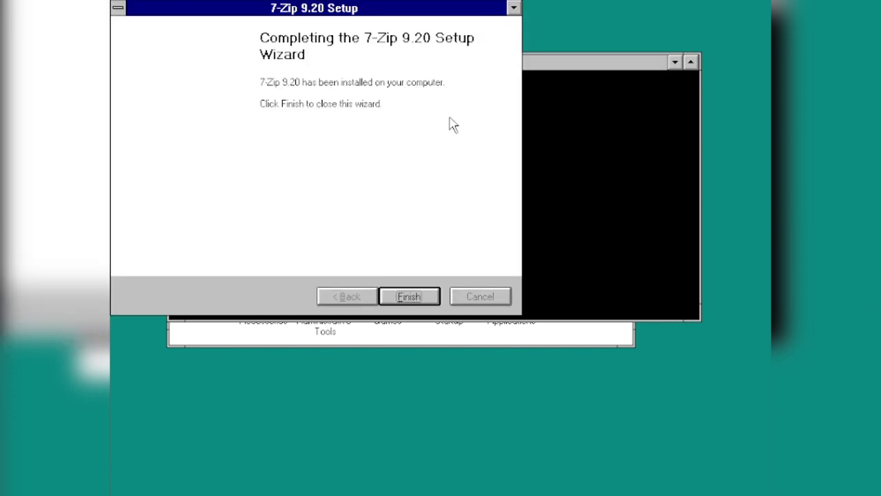
key(Return)
- Change to C:\program files at the Command Prompt and list the directory's contents
text(c:)
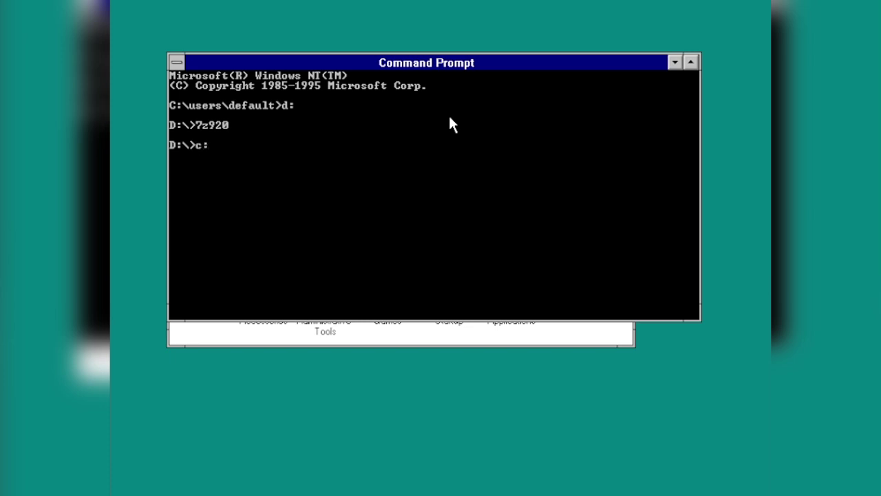
key(Return)
text(cd)
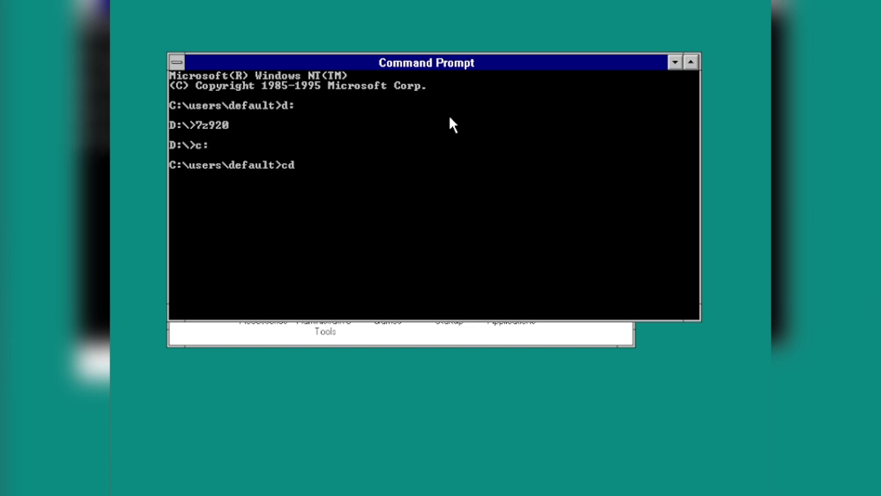
text( ..)
key(Return)
text(cd ..)
key(Return)
text(cd "pr)
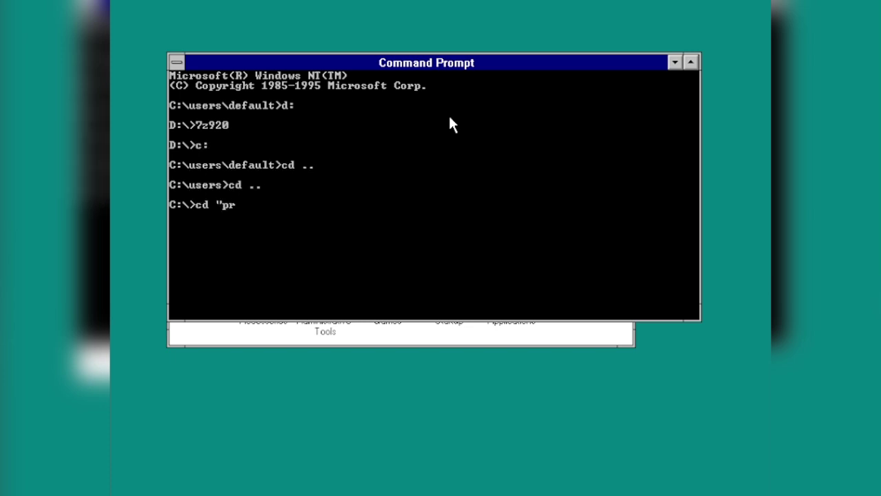
text(ogram files")
key(Return)
text(dir)
key(Return)
- Change into the 7-zip directory and list its files
text(cd)
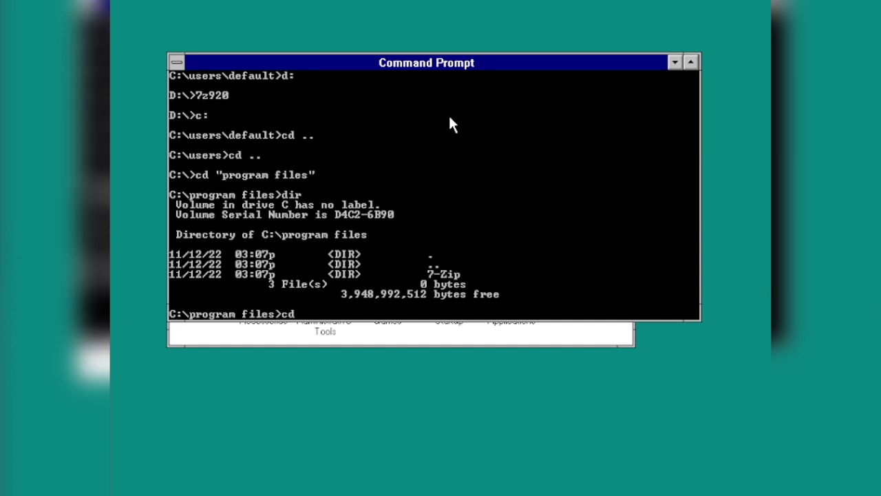
text( 7-zipd)
key(BackSpace)
key(Return)
text(dir)
key(Return)
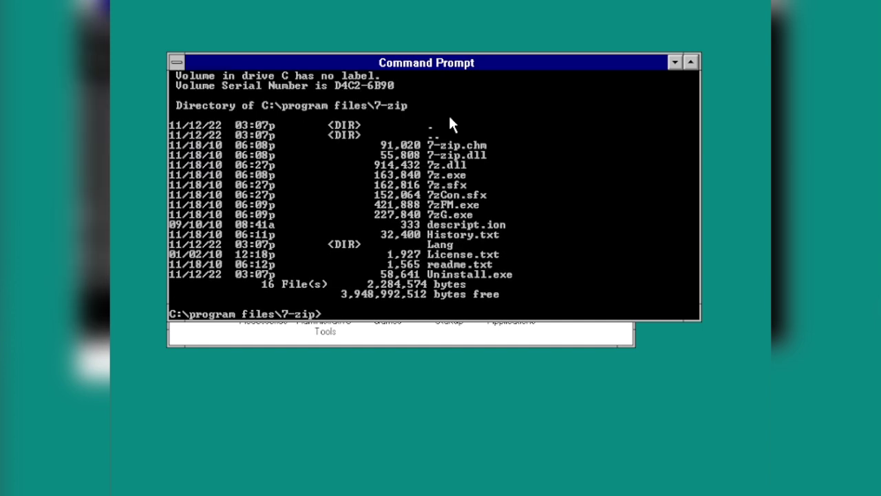
text(7zz)
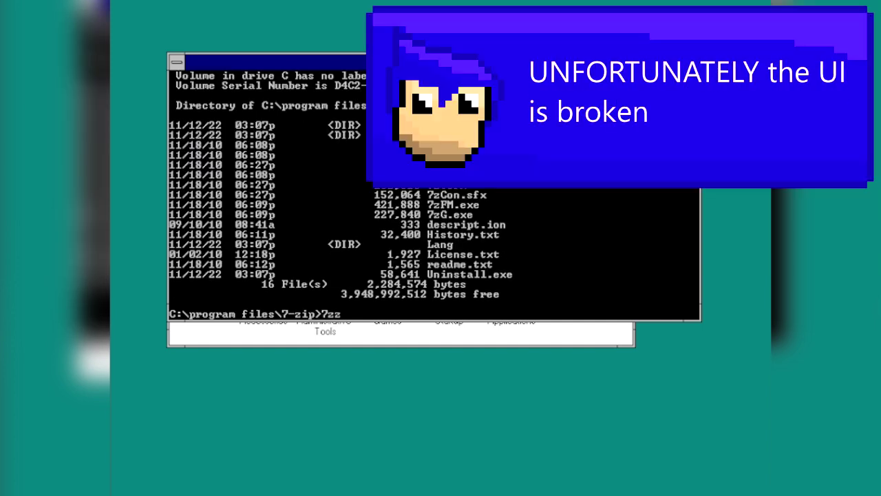
key(BackSpace)
text( -o)
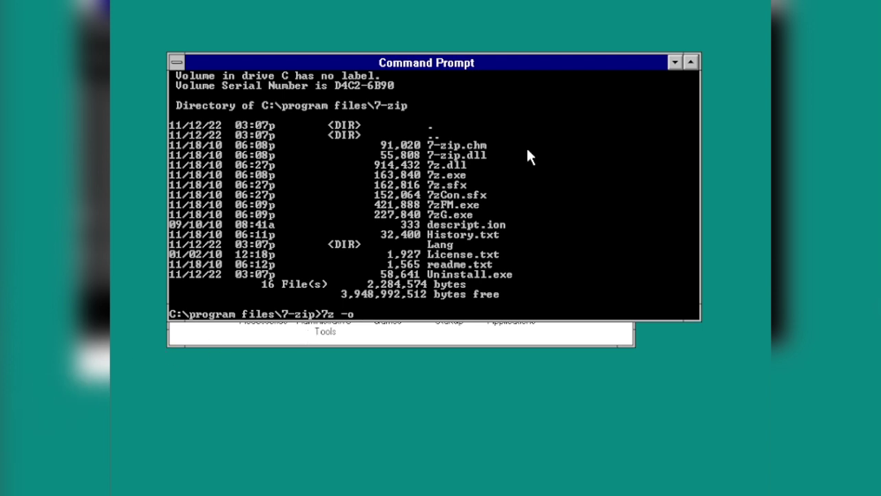
key(BackSpace)
key(BackSpace)
key(BackSpace)
key(BackSpace)
key(BackSpace)
- Return to the root of drive C and create a directory named rzbrowser
text(cd ..)
key(Return)
text(cd ..)
key(Return)
text(mkdir rzbrowser)
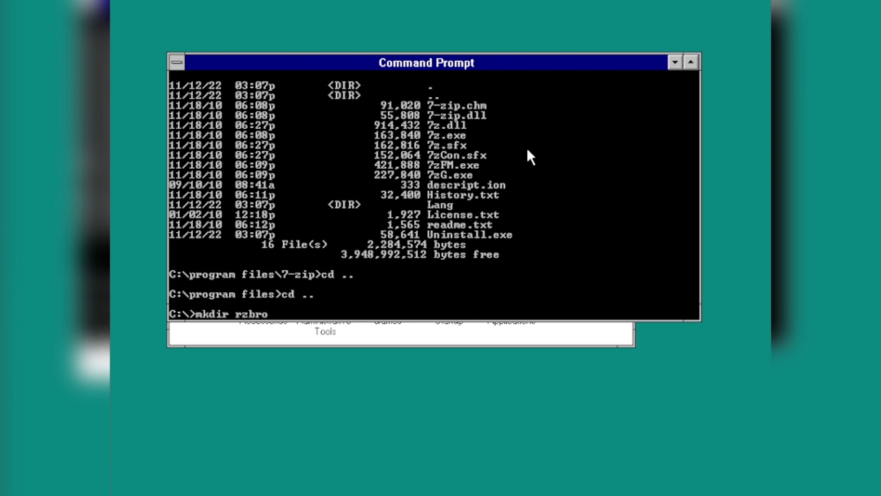
key(Return)
text(cd 7-z)
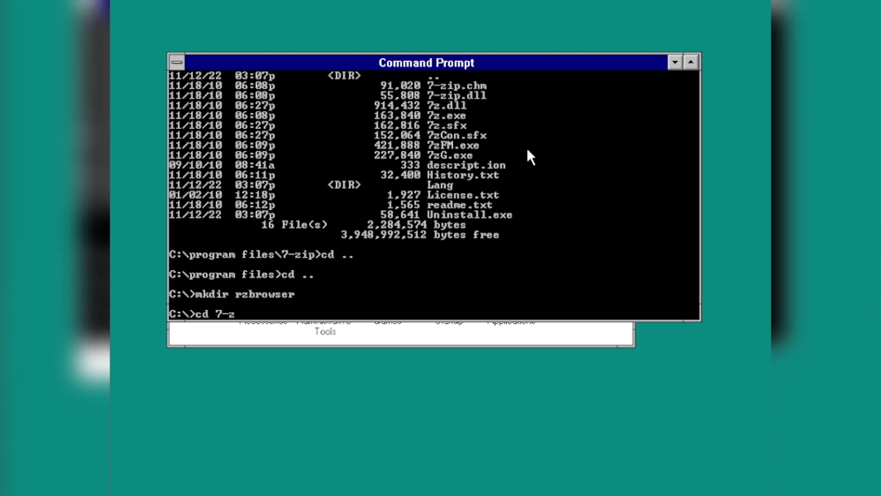
text(ip)
key(BackSpace)
key(BackSpace)
key(BackSpace)
key(BackSpace)
key(BackSpace)
key(BackSpace)
key(BackSpace)
key(BackSpace)
text(dir)
key(BackSpace)
key(BackSpace)
key(BackSpace)
- Change from the root of drive C to C:\program files\7-zip
text(cd "program files")
key(Return)
text(cd "program files")
key(BackSpace)
key(BackSpace)
key(BackSpace)
key(BackSpace)
key(BackSpace)
key(BackSpace)
key(BackSpace)
key(BackSpace)
key(BackSpace)
key(BackSpace)
key(BackSpace)
key(BackSpace)
key(BackSpace)
key(BackSpace)
key(BackSpace)
key(BackSpace)
key(BackSpace)
key(BackSpace)
text(c:)
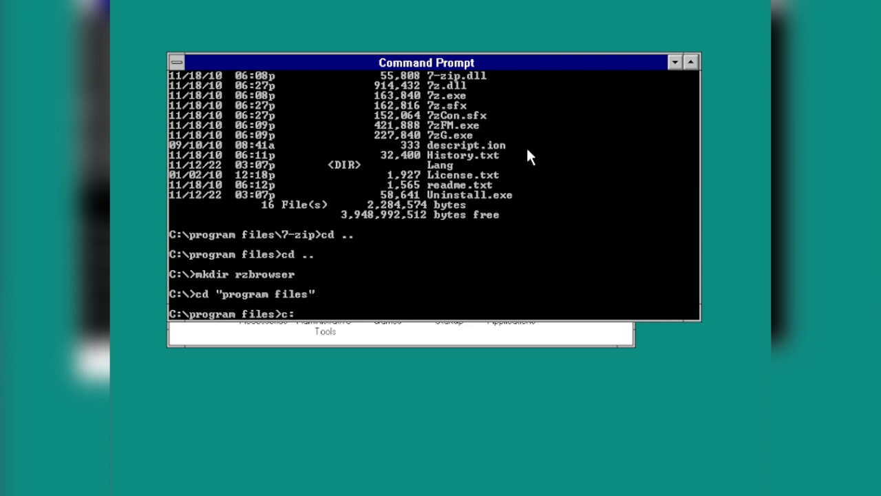
key(BackSpace)
key(BackSpace)
text(dir)
key(BackSpace)
key(BackSpace)
key(BackSpace)
text(cd 7-zip)
key(Return)
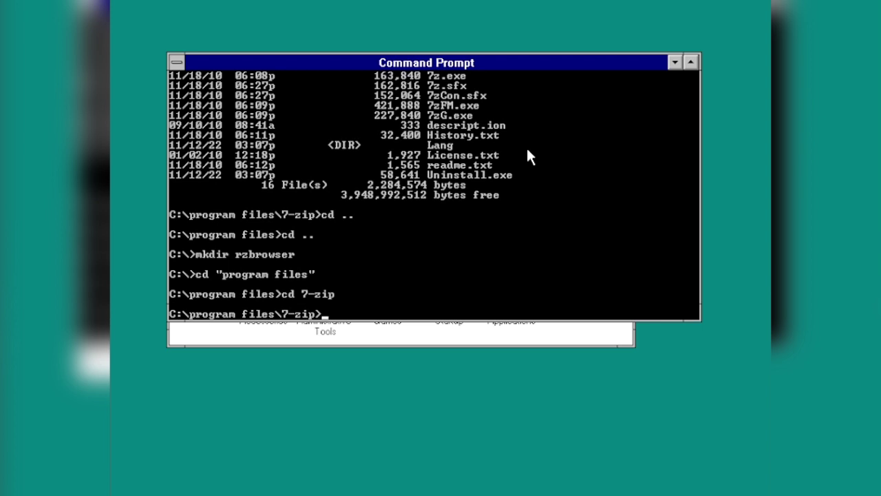
- Try to extract the archive to drive C with "7z -oc:\ d:\rzbrowse.7z", and close the Command Prompt
text(cop)
key(BackSpace)
key(BackSpace)
key(BackSpace)
text(:zb)
key(BackSpace)
key(BackSpace)
key(BackSpace)
text(rzbrowser)
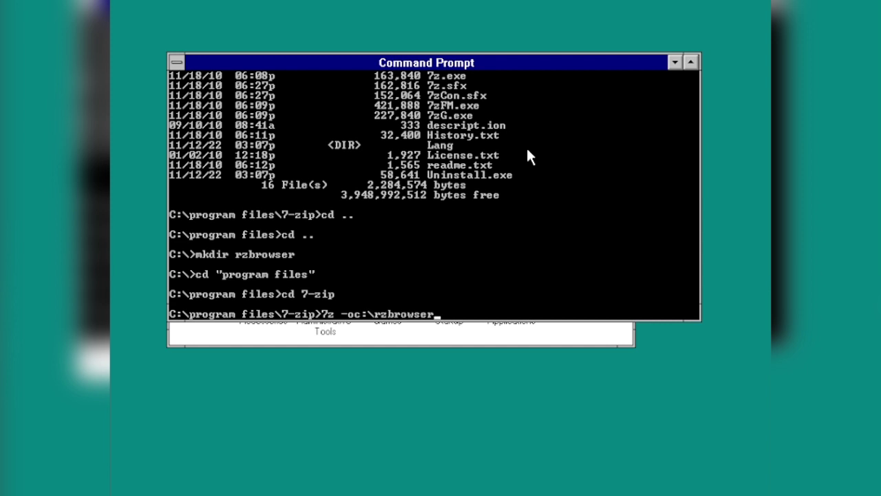
key(BackSpace)
key(BackSpace)
key(BackSpace)
key(BackSpace)
key(BackSpace)
key(BackSpace)
key(BackSpace)
key(BackSpace)
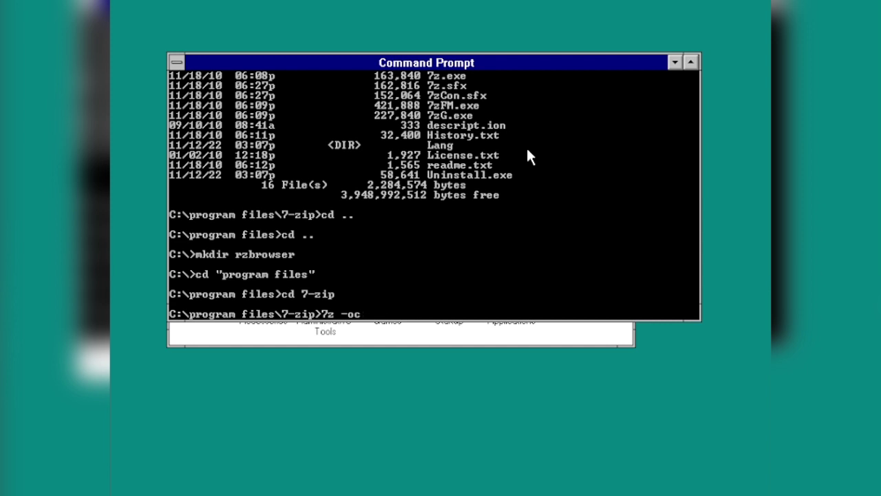
text(c:\ d:\rzbrowse)
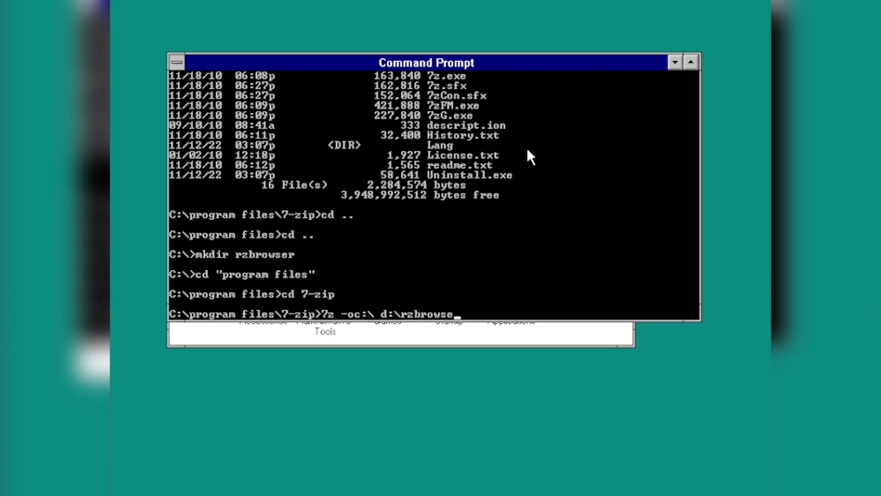
text(.y)
key(BackSpace)
text(7z)
key(Return)
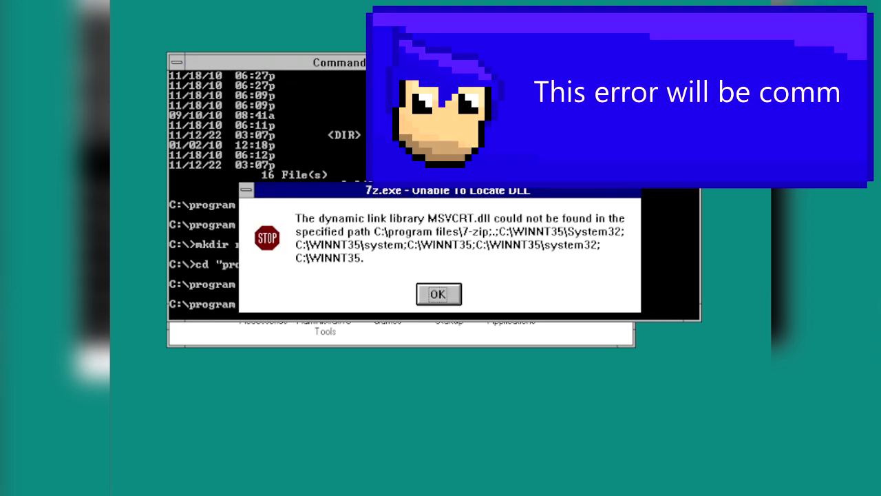
key(Return)
key(Return)
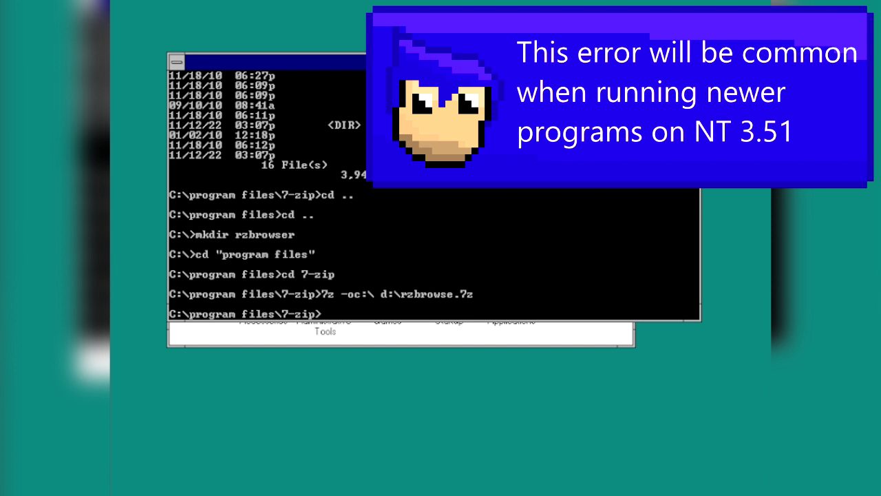
double_click(176, 62)
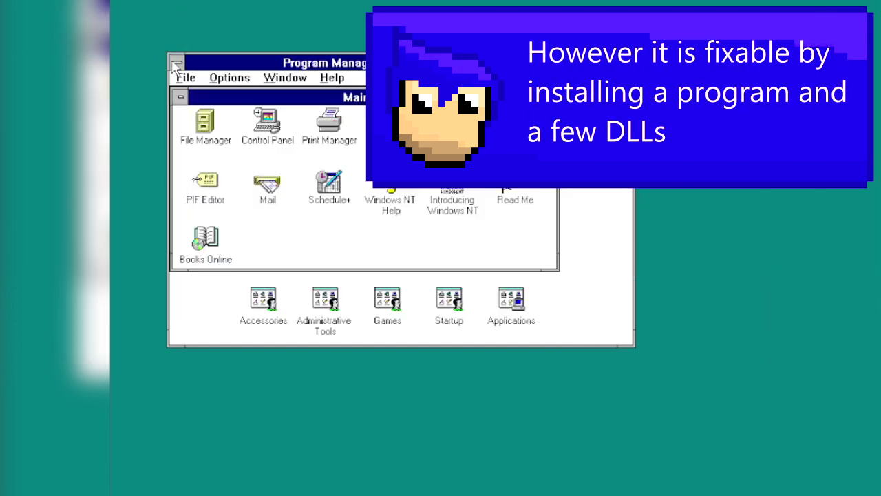
- Delete the rzbrowser directory from drive C in File Manager
double_click(213, 131)
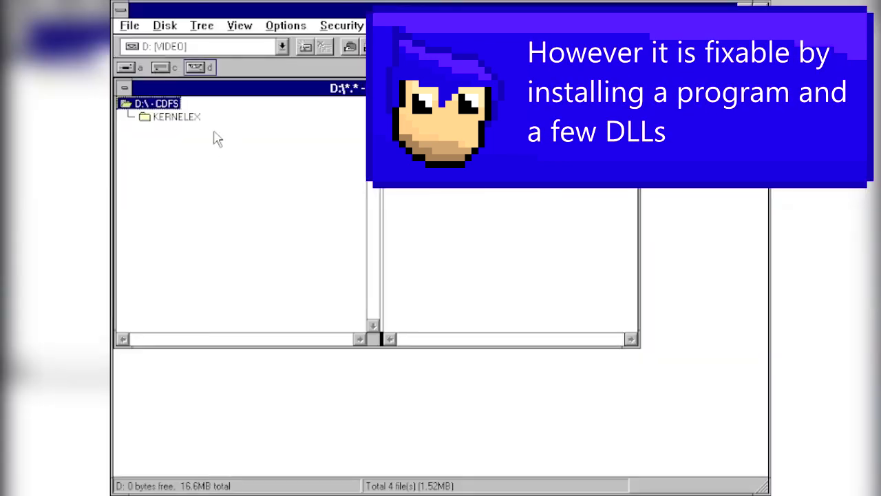
click(174, 67)
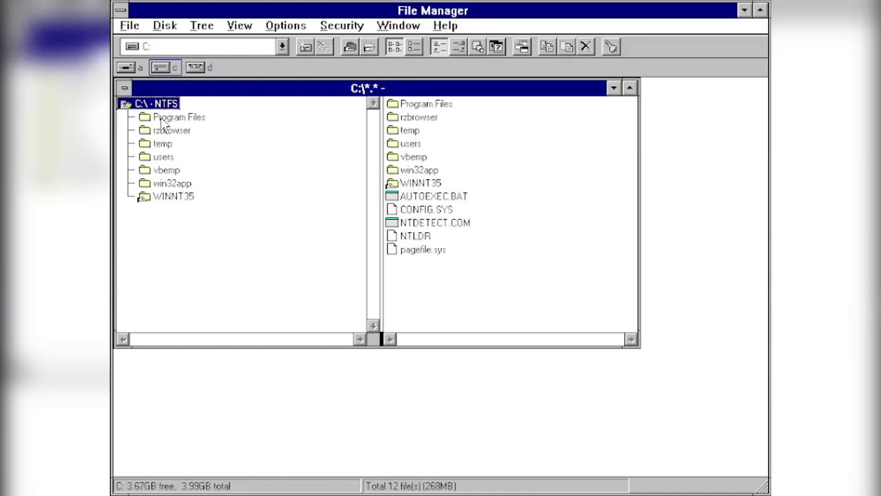
click(171, 131)
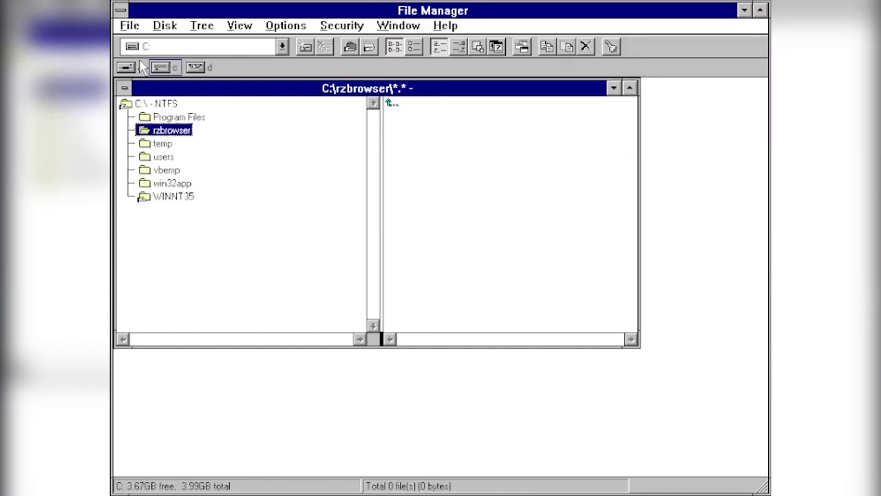
key(alt+f)
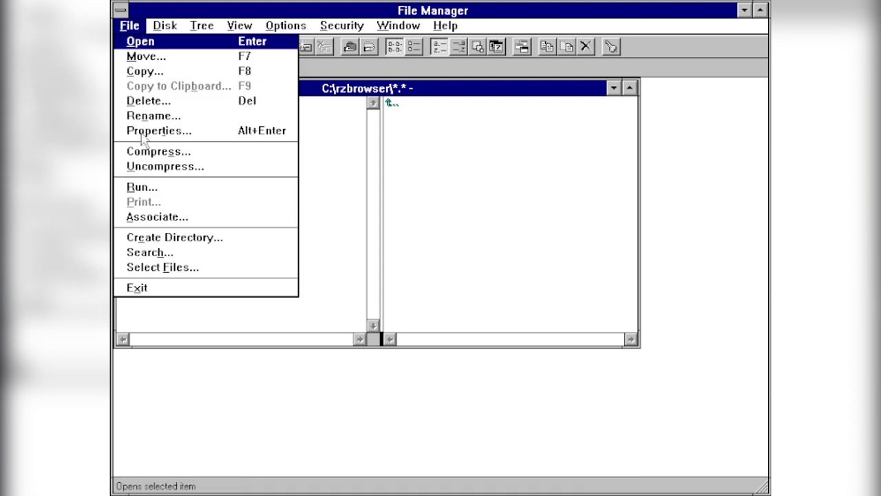
click(153, 102)
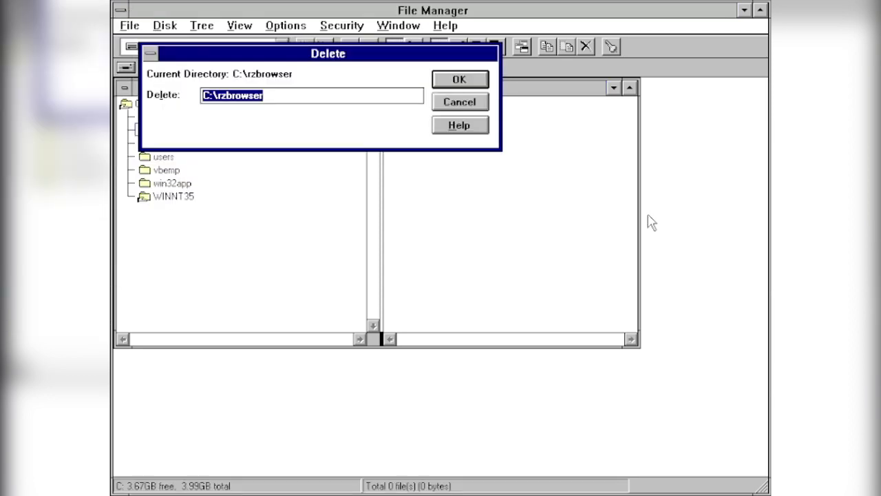
click(444, 77)
click(250, 156)
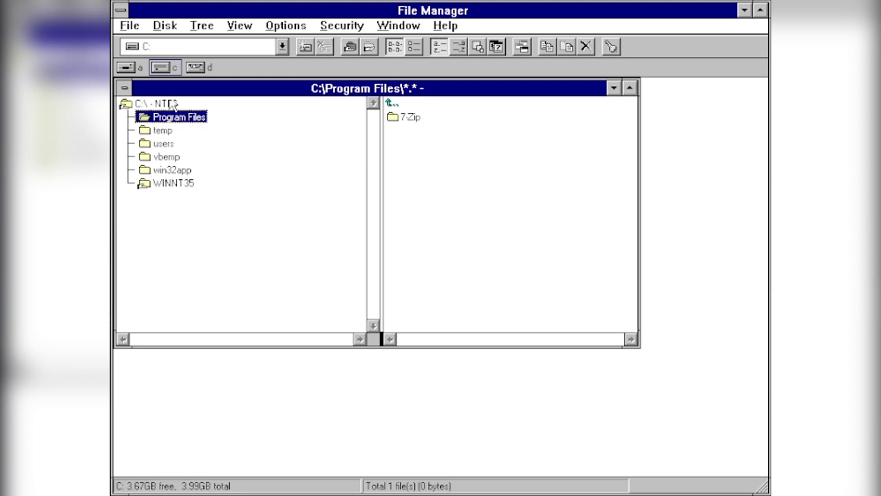
- Examine D:\HOTFIXES\DLL in File Manager, select SPEU20.EXE, and close File Manager
click(195, 66)
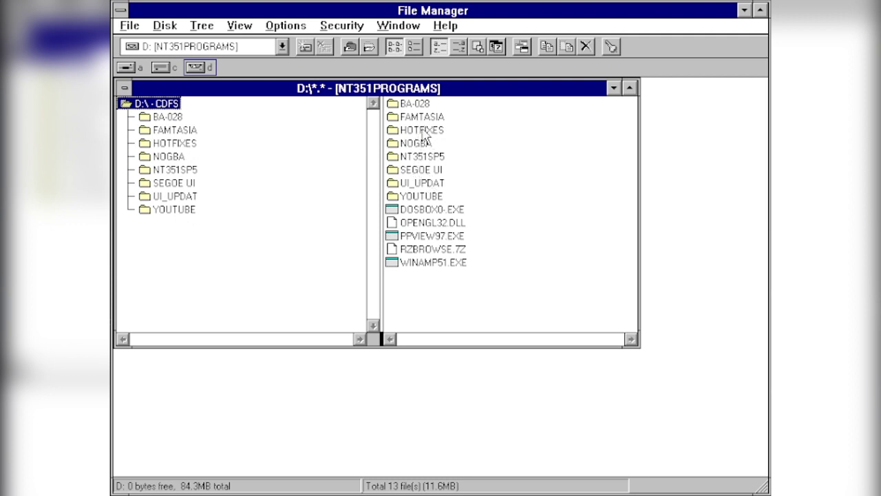
double_click(417, 130)
double_click(411, 123)
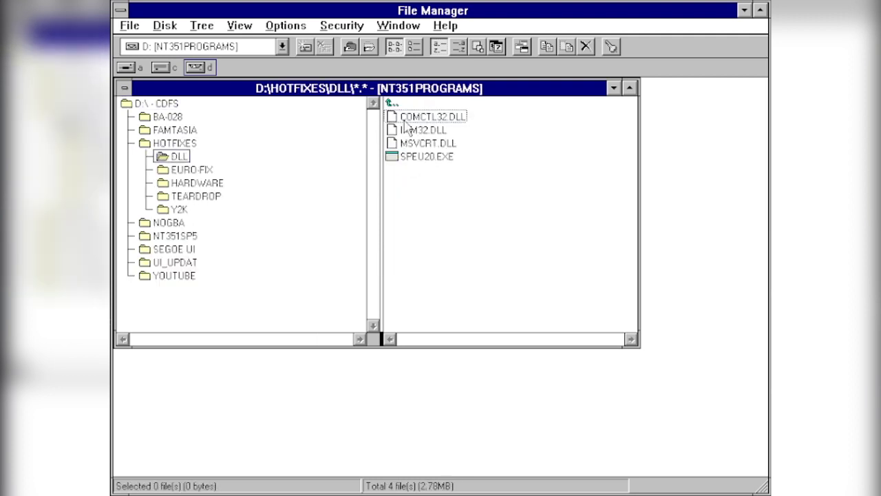
click(423, 159)
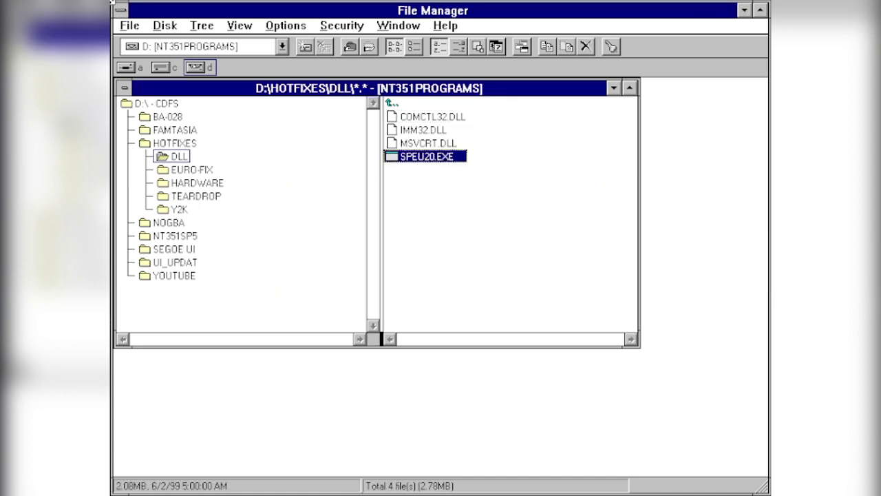
double_click(122, 10)
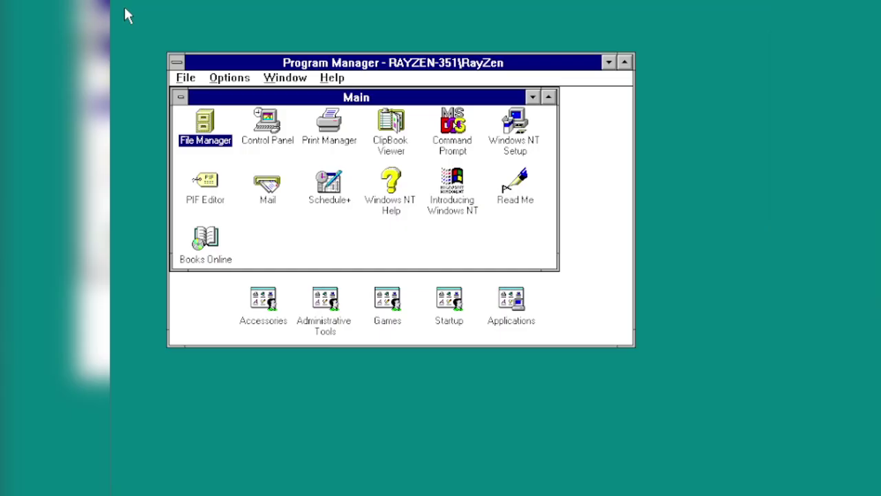
- Open a Command Prompt and change to the D:\hotfixes\dll directory
double_click(469, 131)
text(c)
key(BackSpace)
text(d;)
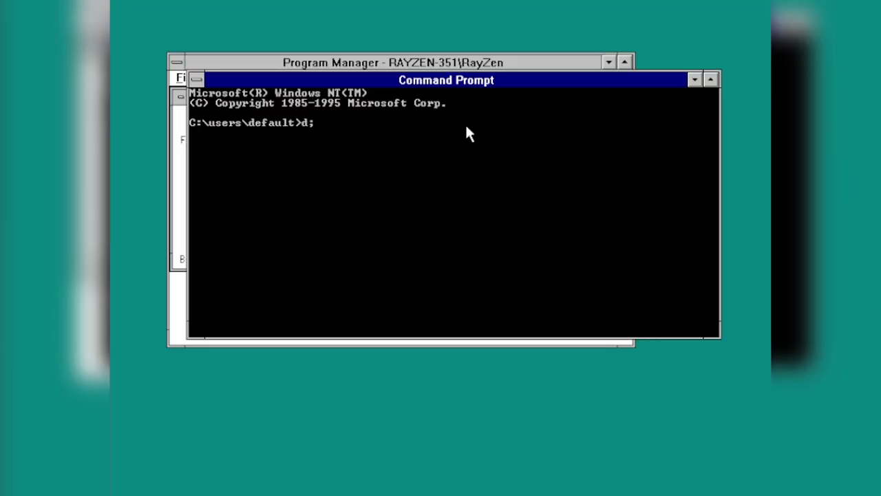
key(Return)
text(cd )
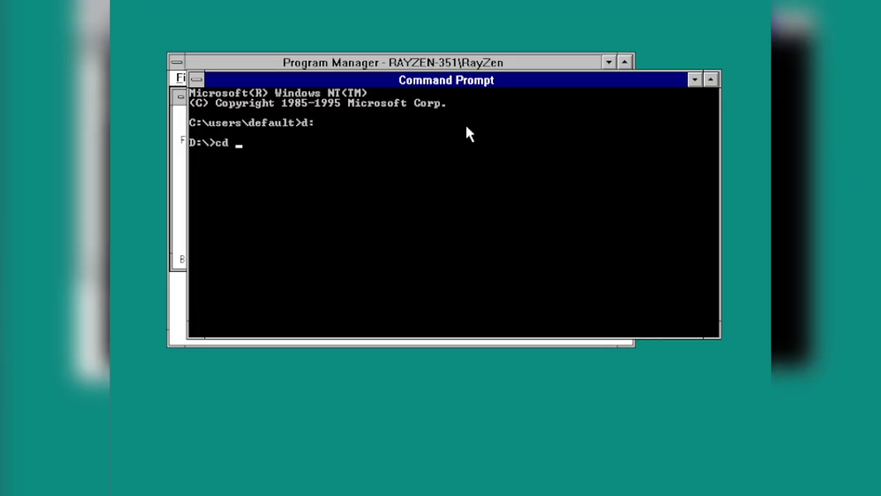
text(hotfixes)
key(Return)
text(cd dll)
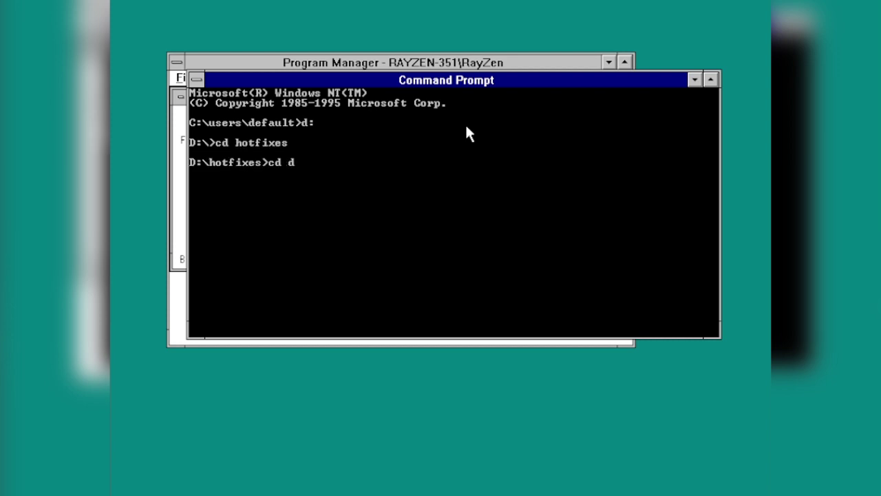
key(Return)
- Copy all DLL files to the system folder with "copy *.dll c:\winnt35\system32\*.dll"
text(copy *.*)
key(BackSpace)
key(BackSpace)
key(BackSpace)
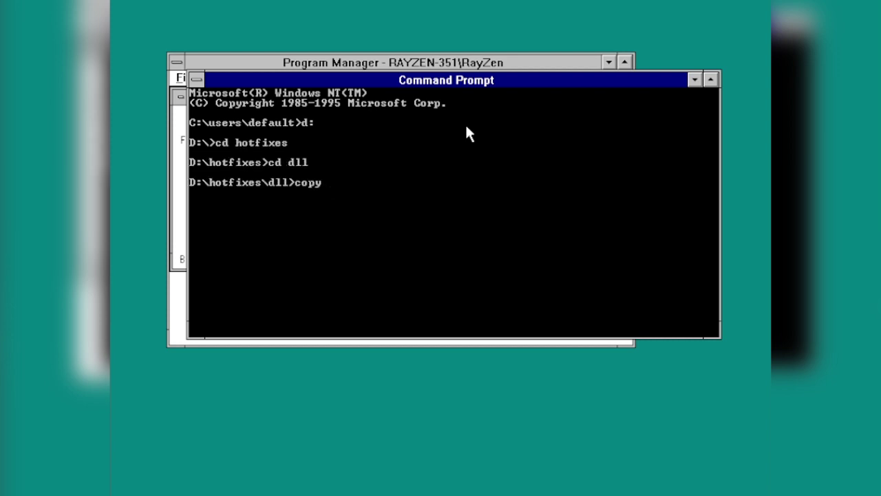
text(*.dll c:\win)
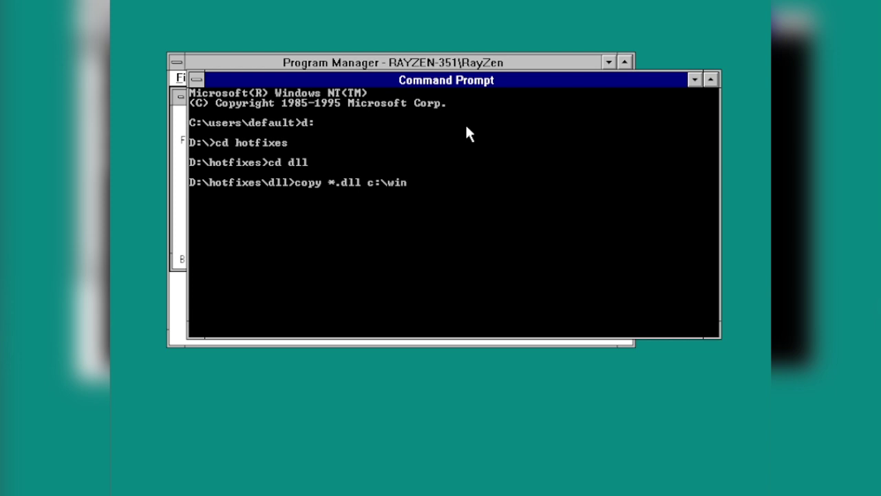
text(nt35\system32\*)
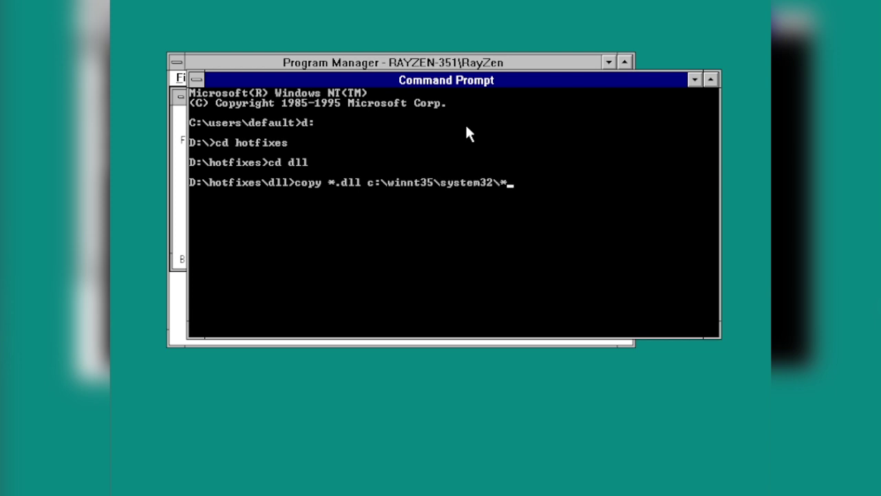
text(.dll)
key(Return)
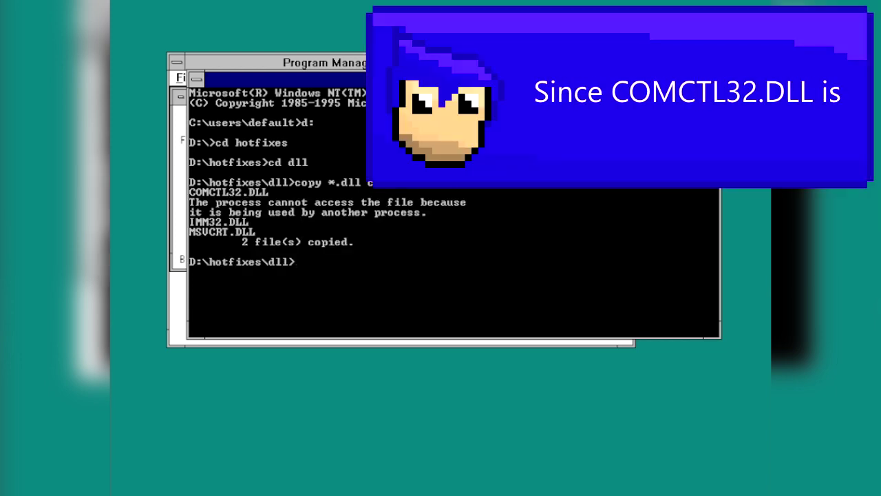
- Switch to drive C and change to the C:\winnt35\system32 directory
text(c:)
key(Return)
text(cd ..)
key(Return)
text(cd ..)
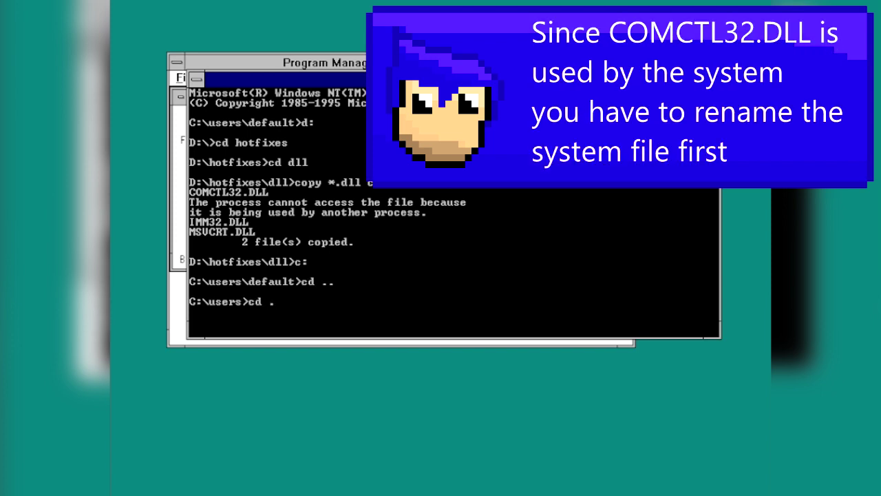
key(Return)
text(cd winnt35)
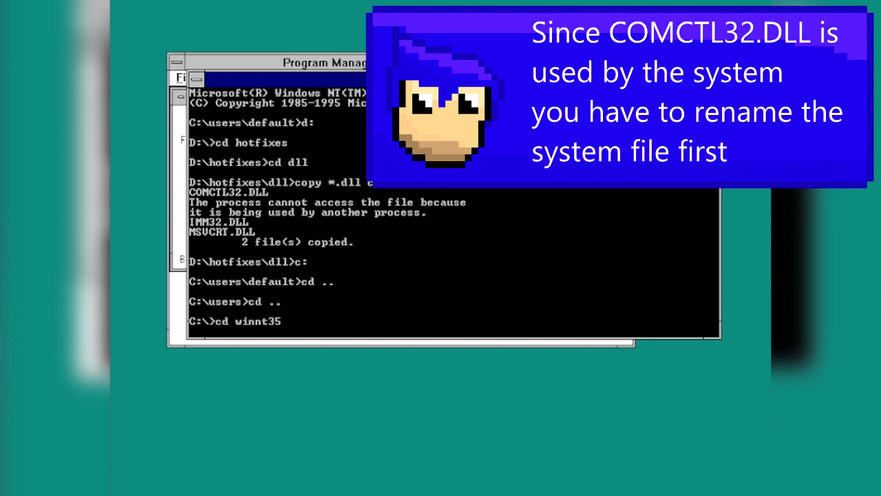
key(Return)
text(cd system32)
key(Return)
- Rename the system file comctl32.dll to comctl32.sad
text(r)
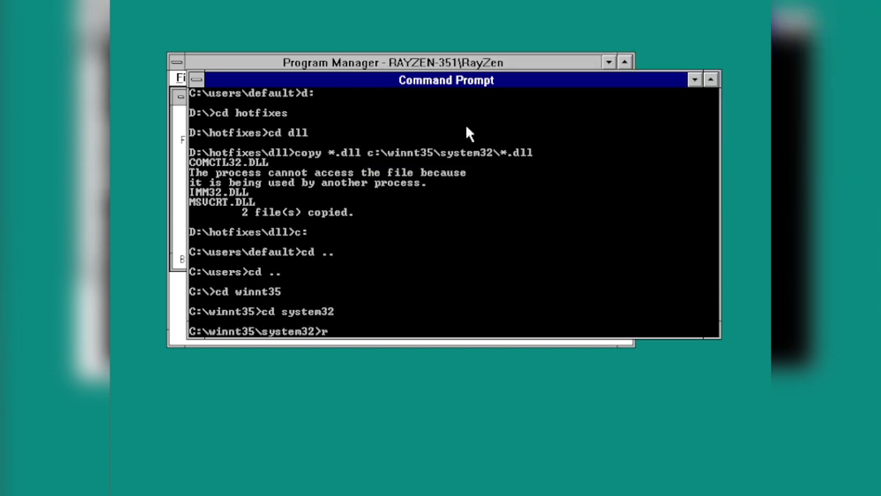
text(en comctl32.e)
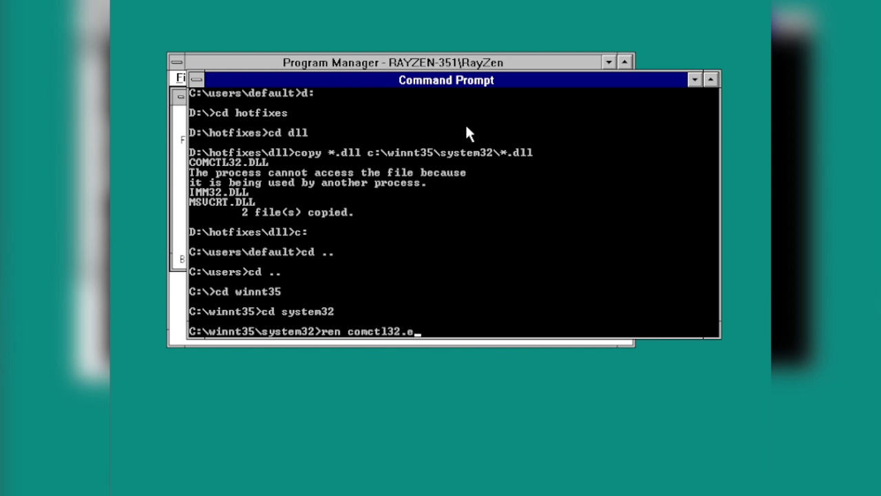
key(BackSpace)
text(dll comctl32.)
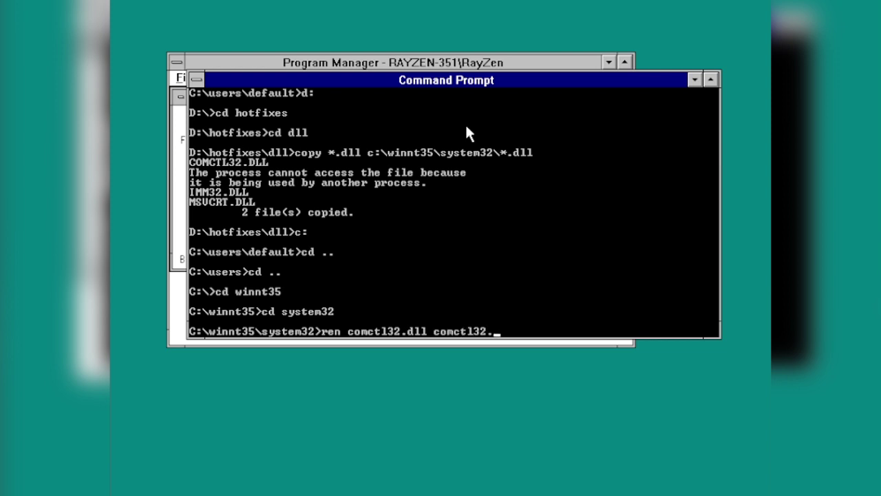
text(sad)
key(Return)
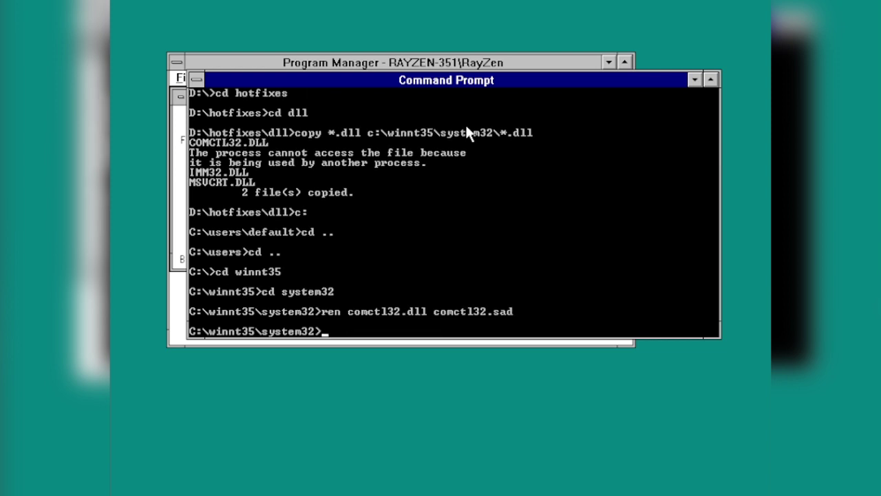
- Copy comctl32.dll from D:\hotfixes\dll to c:\winnt35\system32\comctl32.dll and close the Command Prompt
text(d:)
key(Return)
text(copy)
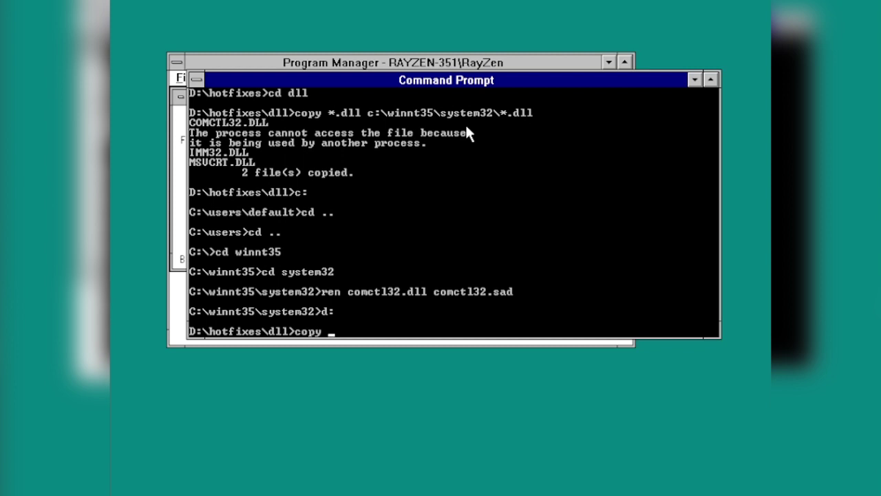
text( comctl32.dll )
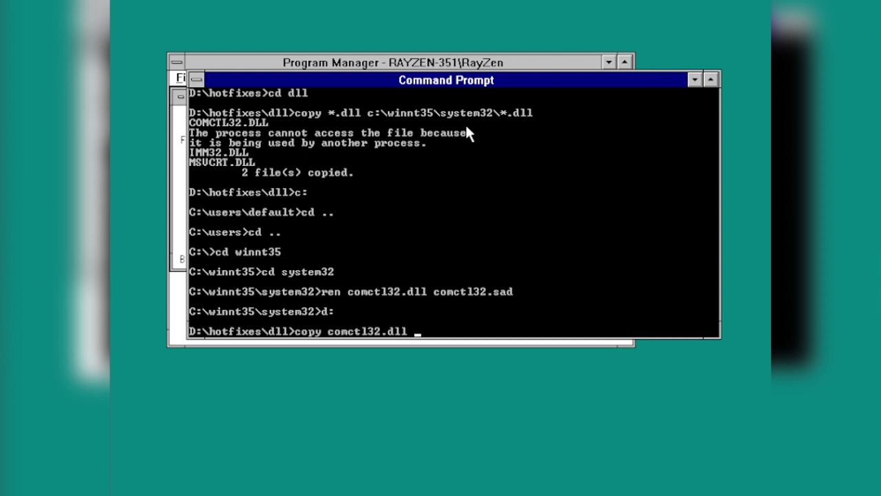
text(c:\winnt35\system32)
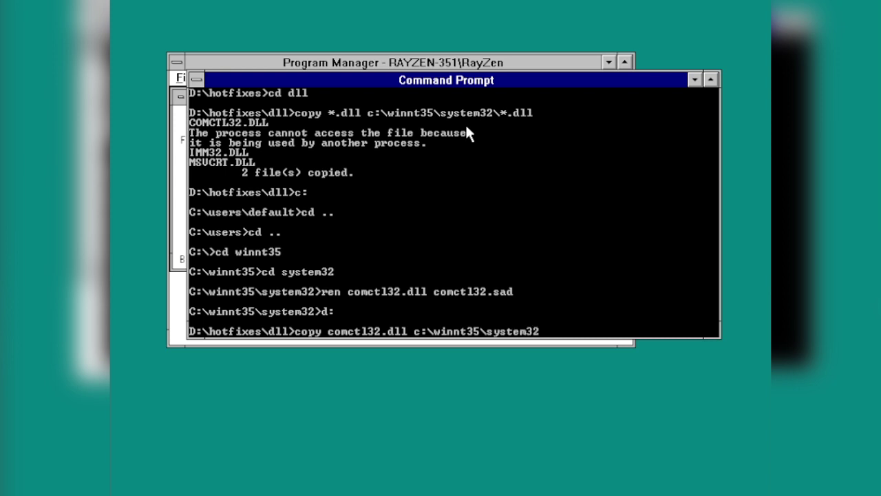
text(\comctl32.dll)
key(Return)
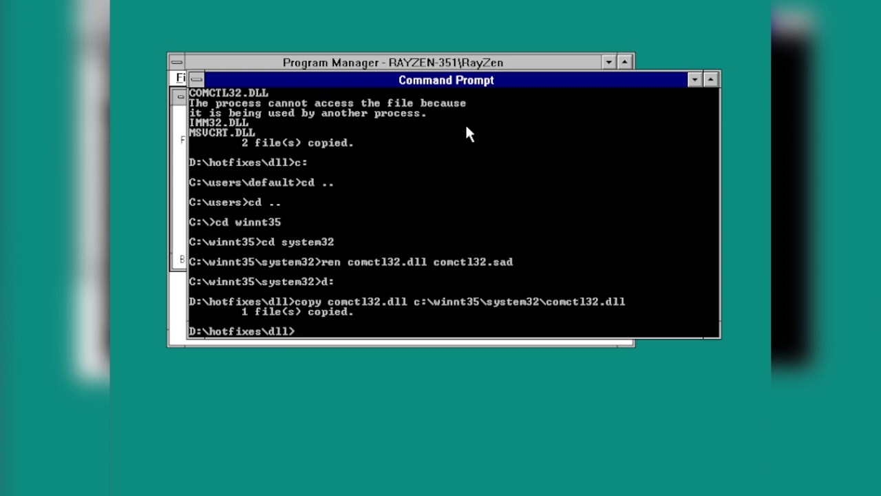
double_click(197, 80)
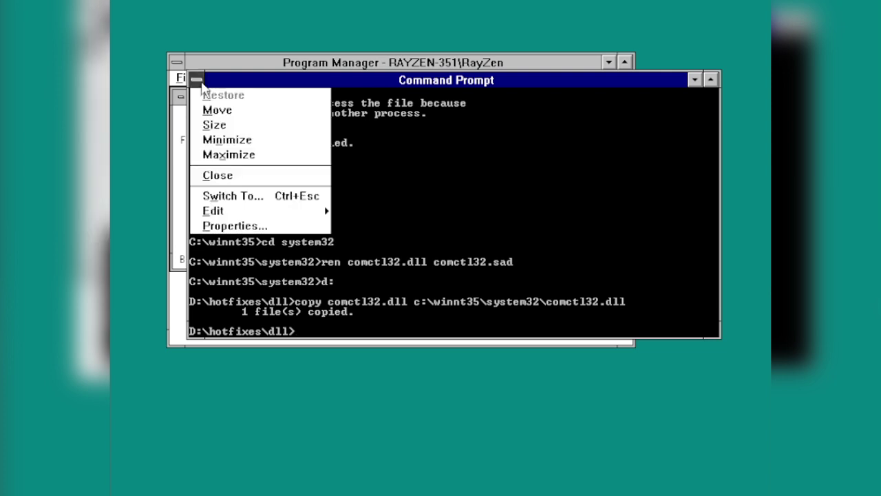
double_click(177, 63)
key(Down)
key(Down)
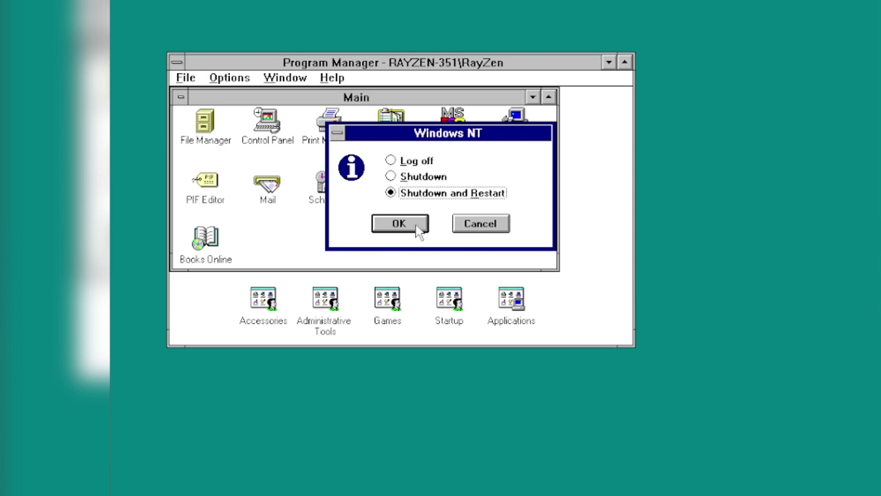
click(466, 228)
double_click(200, 138)
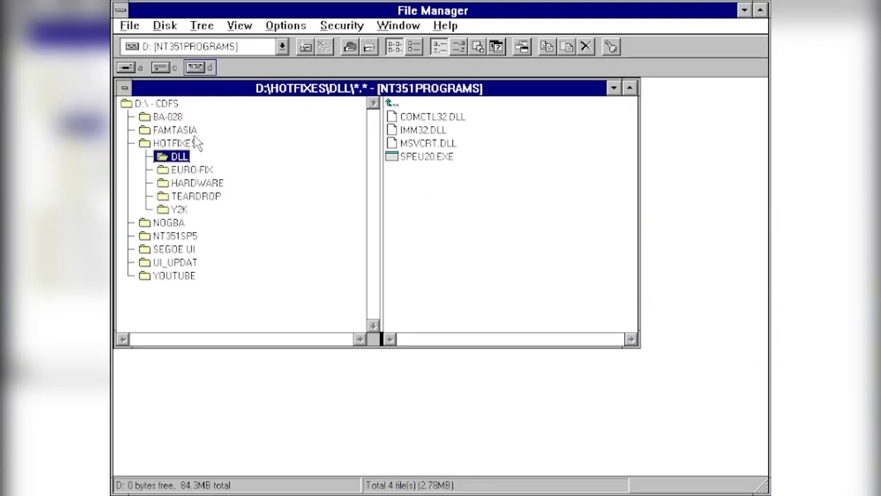
double_click(120, 10)
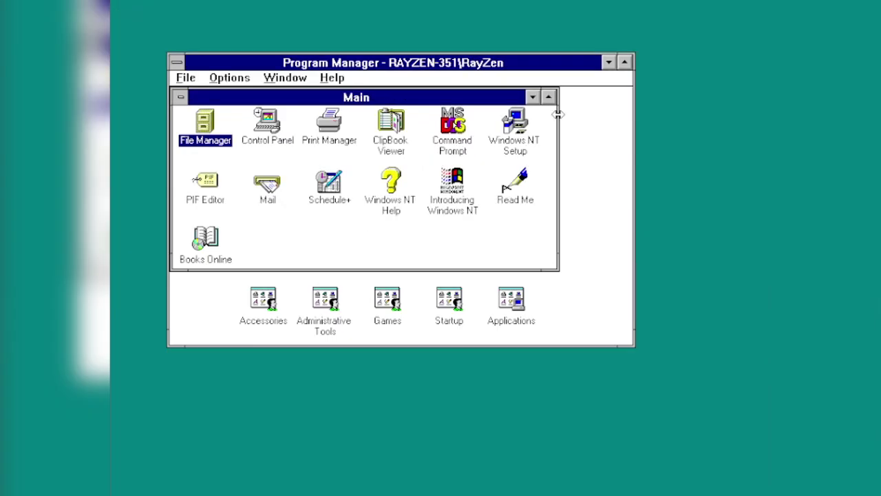
- Open a Command Prompt and change to the C:\program files\7-zip directory
double_click(461, 124)
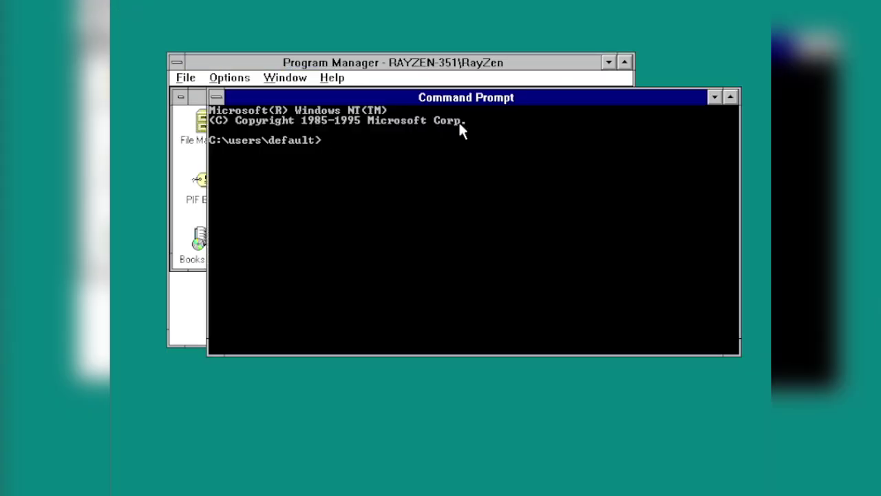
text(cd ..)
key(Return)
text(cd ..)
key(Return)
text(cd "program files")
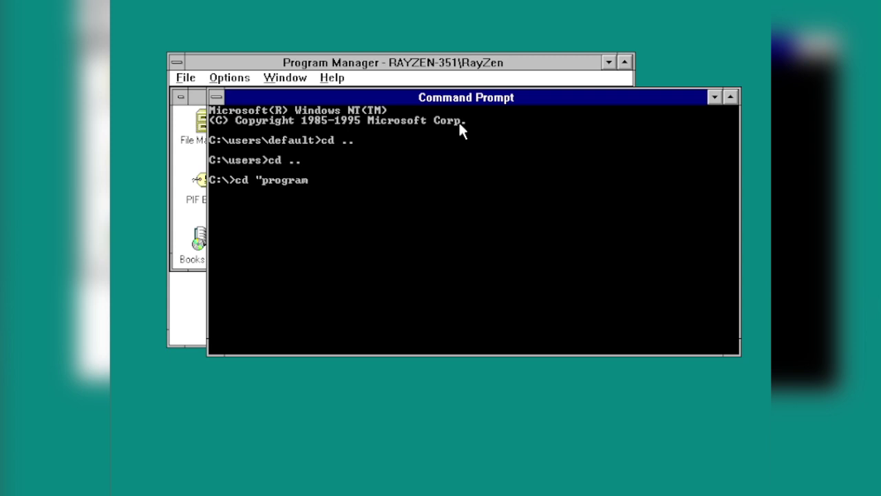
key(Return)
text(dir)
key(BackSpace)
key(BackSpace)
key(BackSpace)
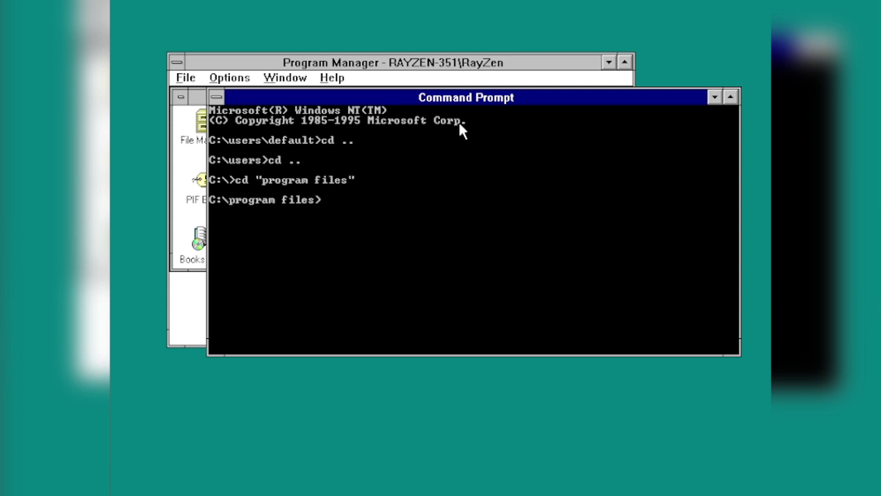
text(cd 7-zip)
key(Return)
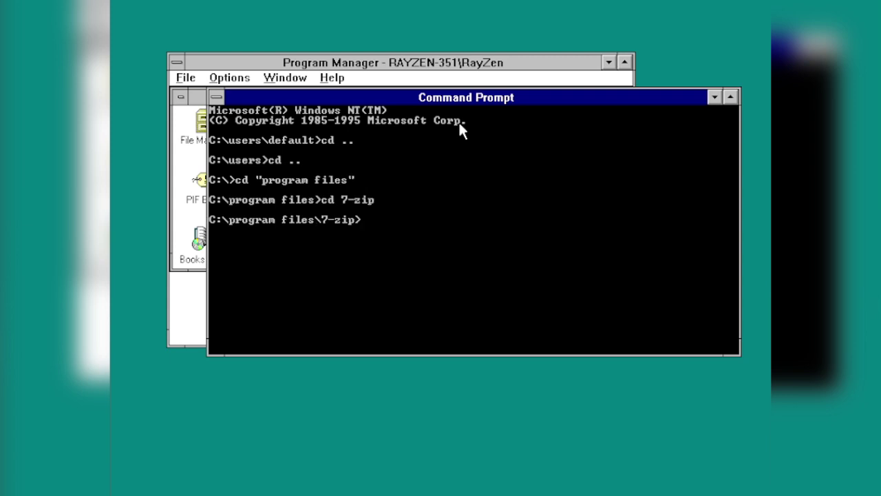
- Display the 7-Zip usage help and try to extract the browser archive with "7z -oc:\ d:\rzbrowse.7z"
text(7-z)
key(Return)
text(7z )
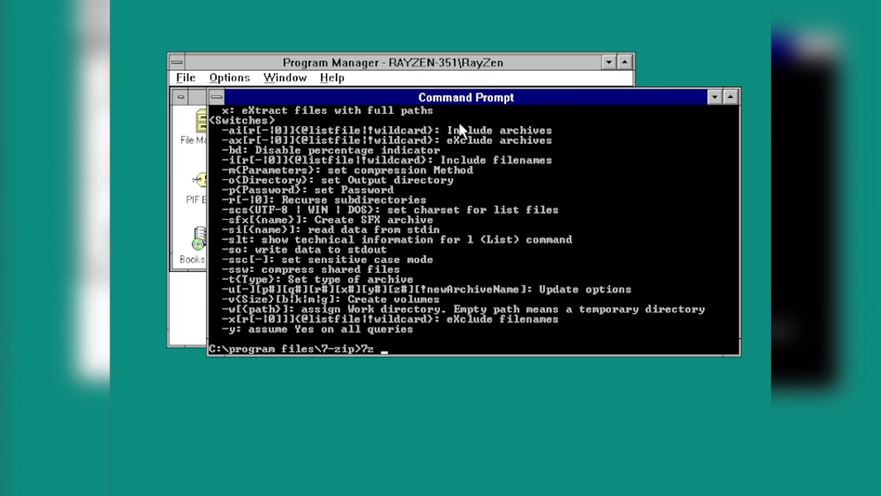
text(-oc:\ d:\rzbrow)
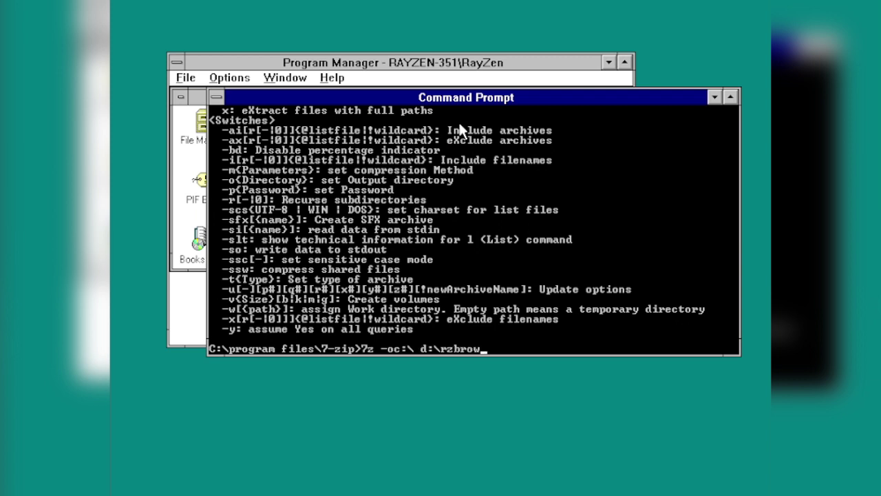
text(se.7z)
key(Return)
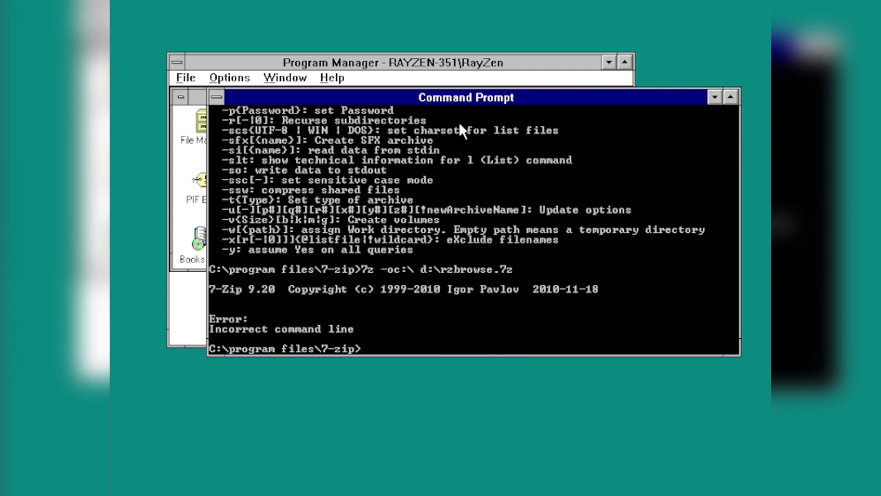
- Extract the browser archive to drive C with "7z x -oc:\ d:\rzbrowse.7z" and close the Command Prompt
key(Up)
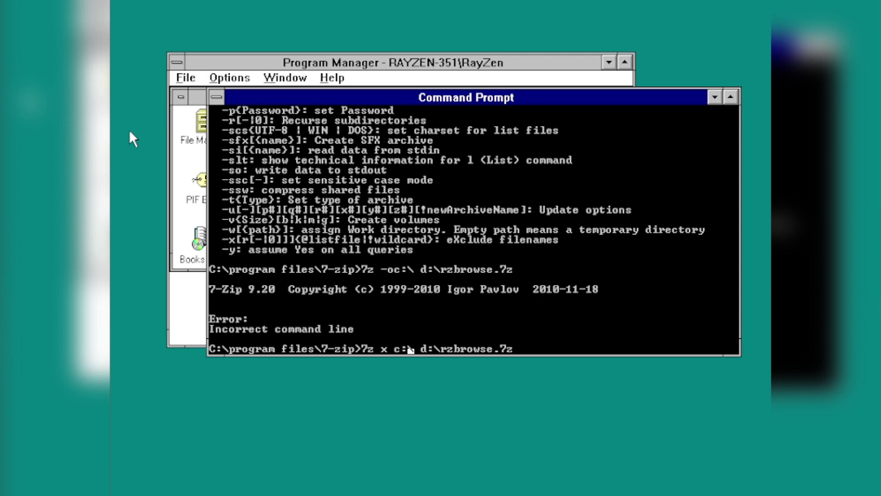
text(-o)
key(Return)
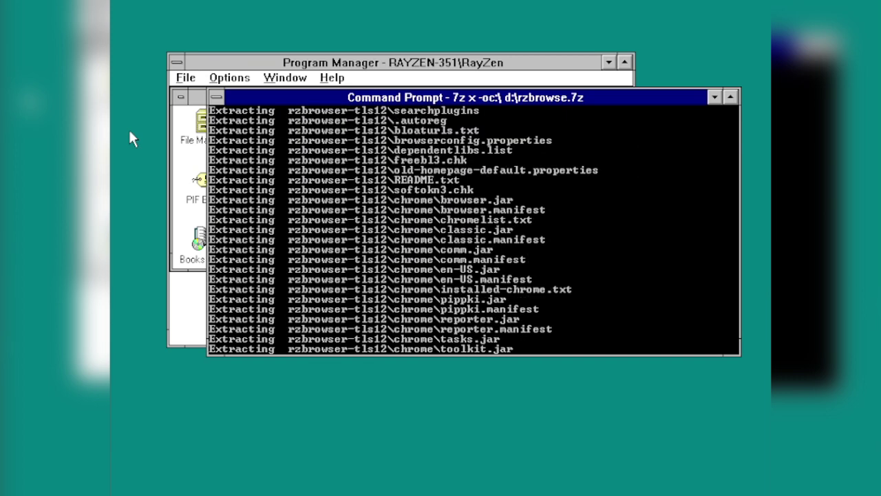
double_click(217, 97)
- Shut down and restart the computer into Windows NT Workstation Version 3.51, and log back on
double_click(177, 62)
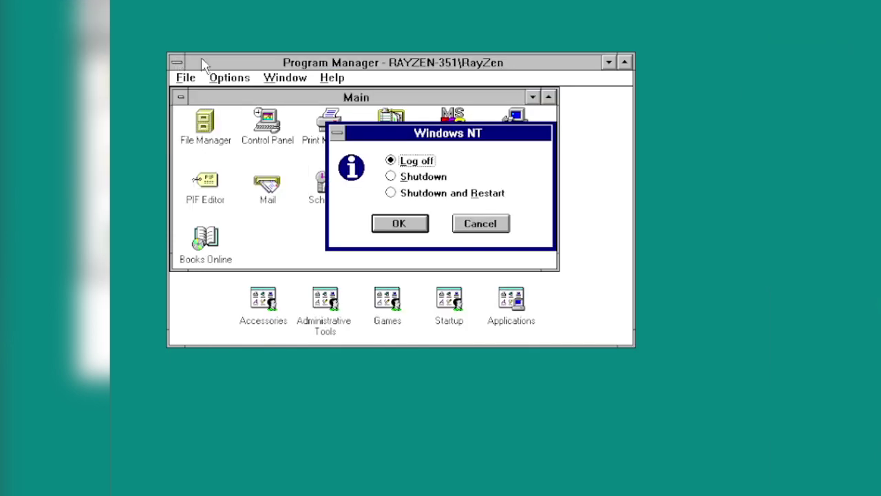
key(Down)
key(Down)
key(Return)
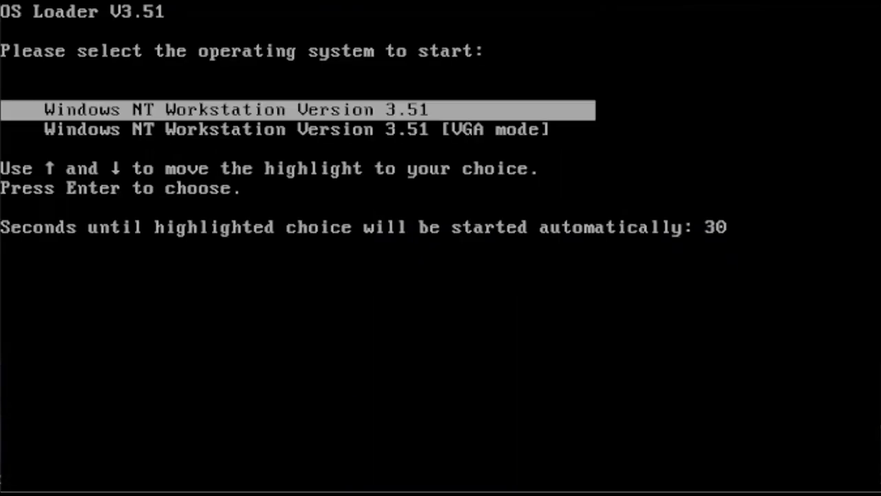
key(Return)
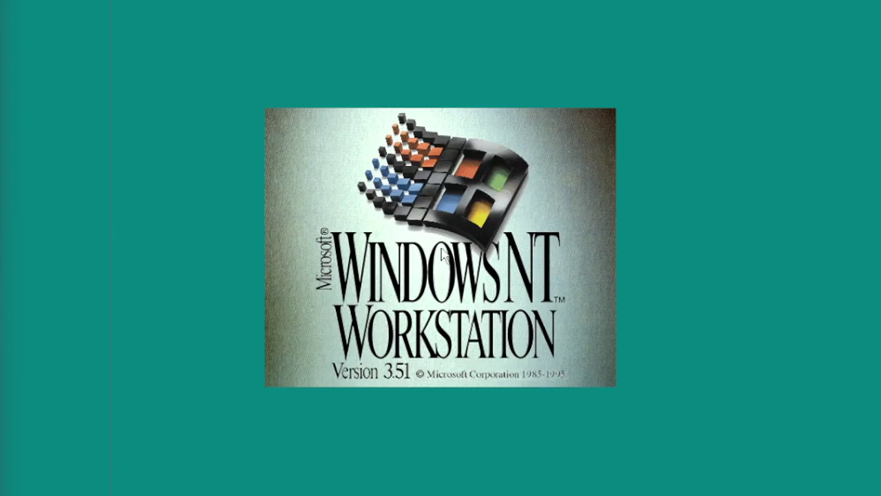
key(ctrl+alt+Delete)
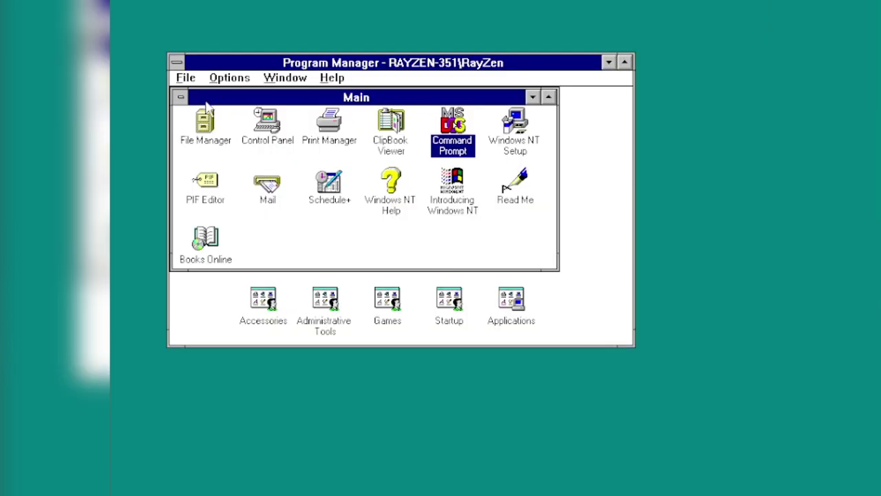
- Minimize the Main program group and open the common Applications group
click(180, 97)
click(203, 155)
double_click(513, 303)
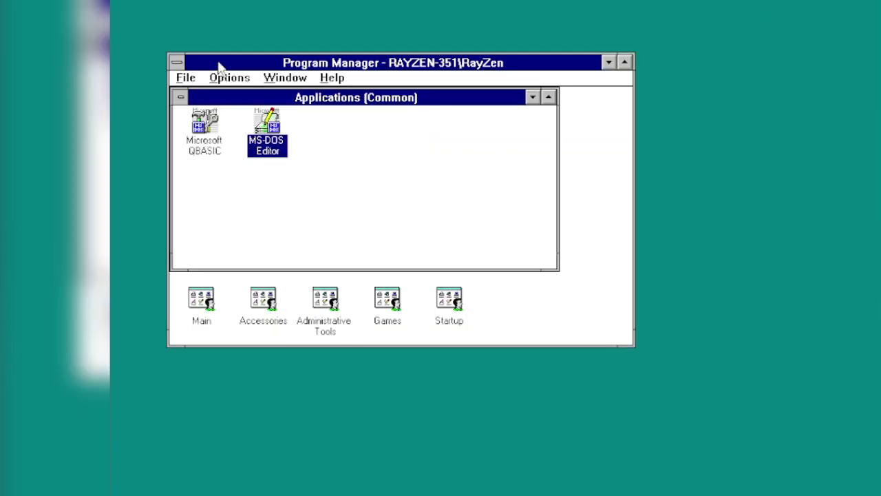
- Add a program item described "RetroZilla?" to the common Applications group, pointing to rzbrowser.exe in c:\rzbrowser-tls12
click(194, 74)
click(202, 92)
click(390, 132)
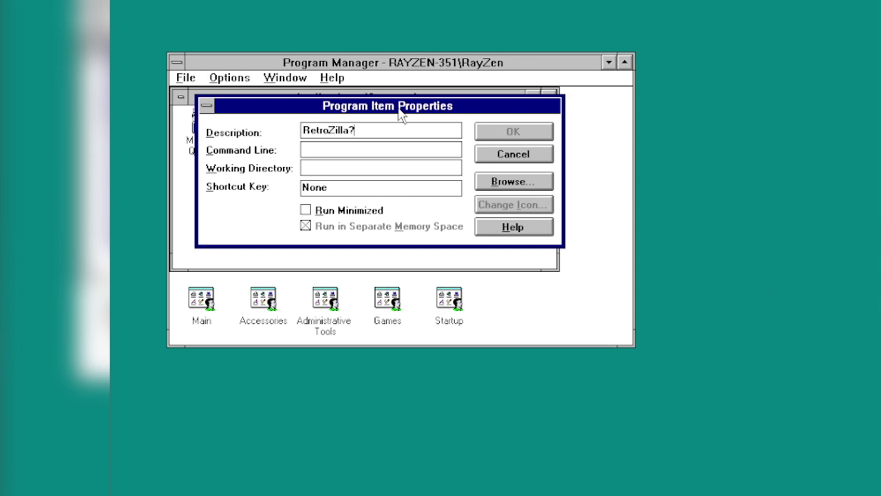
click(379, 151)
click(510, 185)
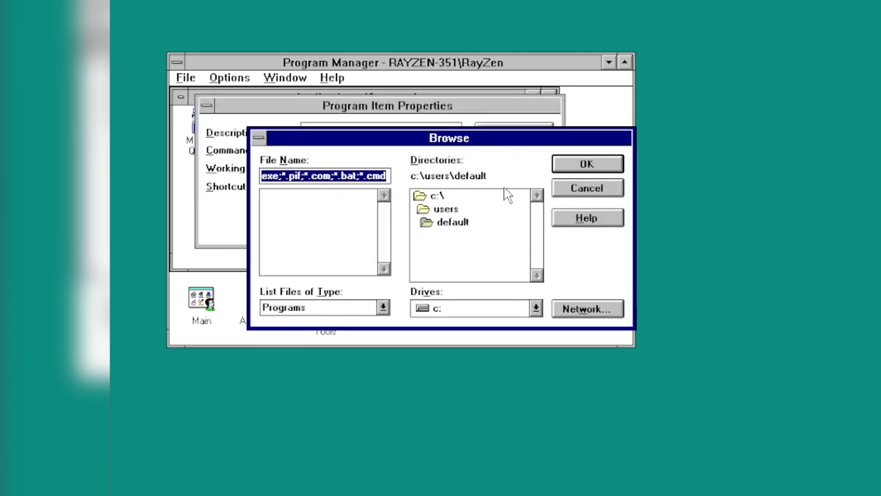
double_click(422, 197)
double_click(440, 235)
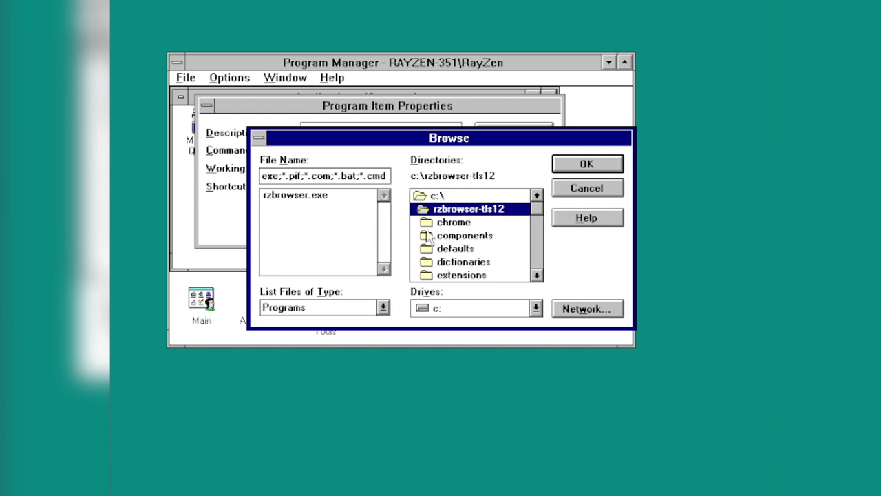
click(332, 199)
double_click(332, 199)
click(489, 135)
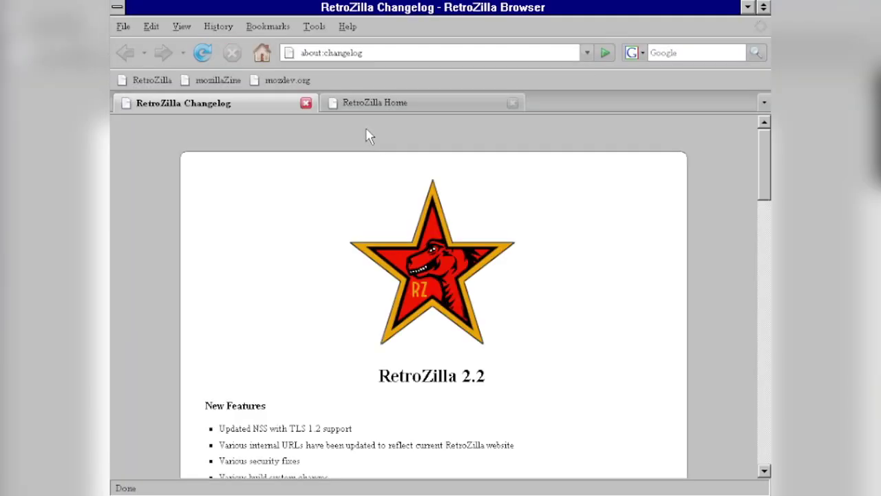
- Close the RetroZilla Home tab, look through the browser's view options and quit the browser
click(512, 102)
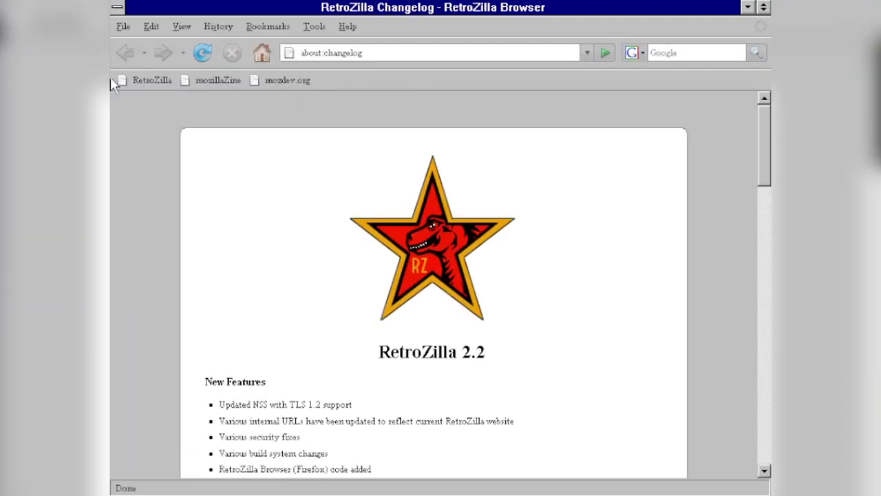
click(182, 26)
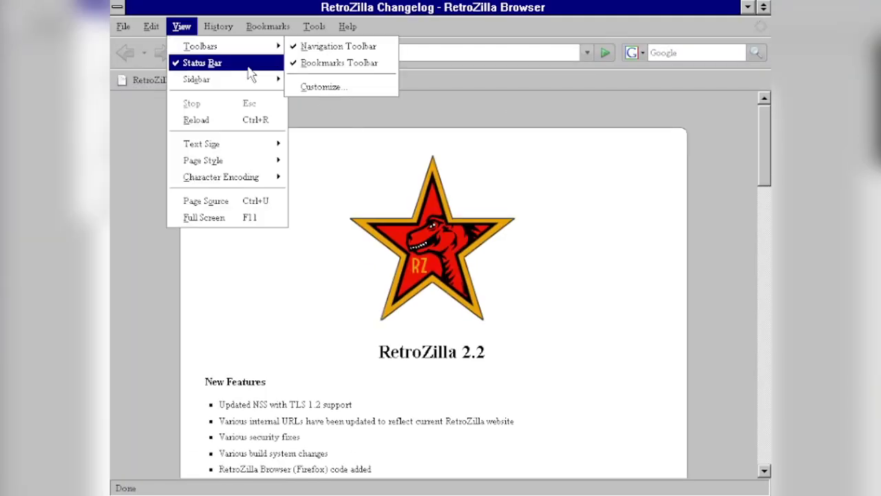
double_click(115, 7)
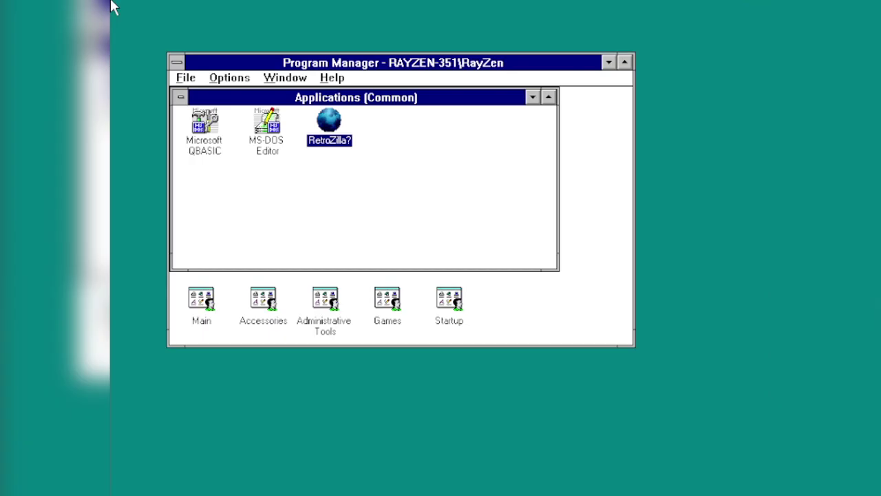
key(Left)
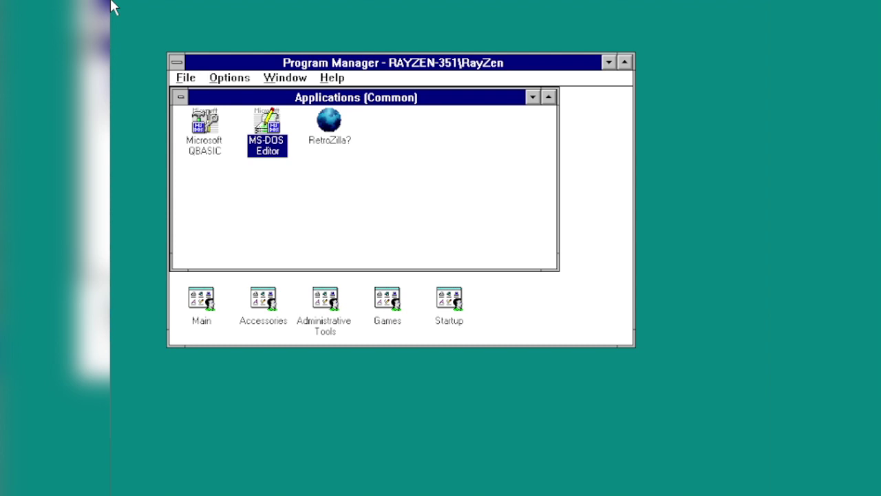
- Close the common Applications group and open File Manager from the Main group
double_click(180, 97)
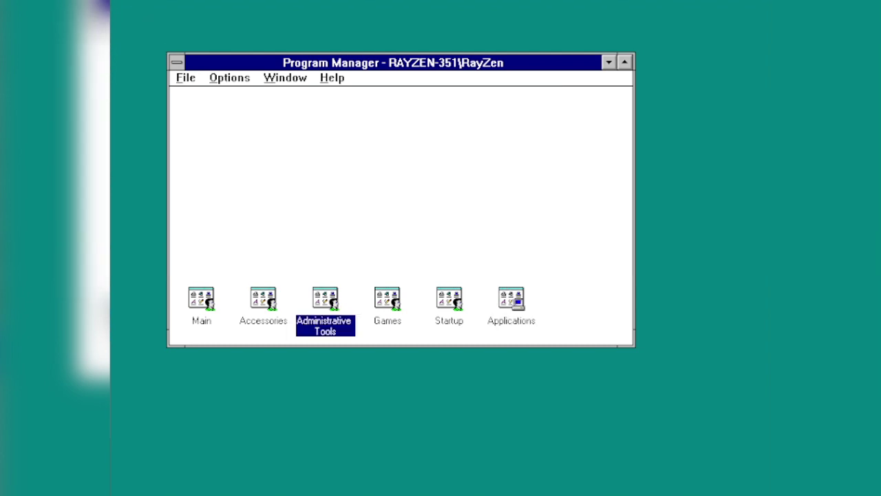
double_click(201, 324)
double_click(219, 142)
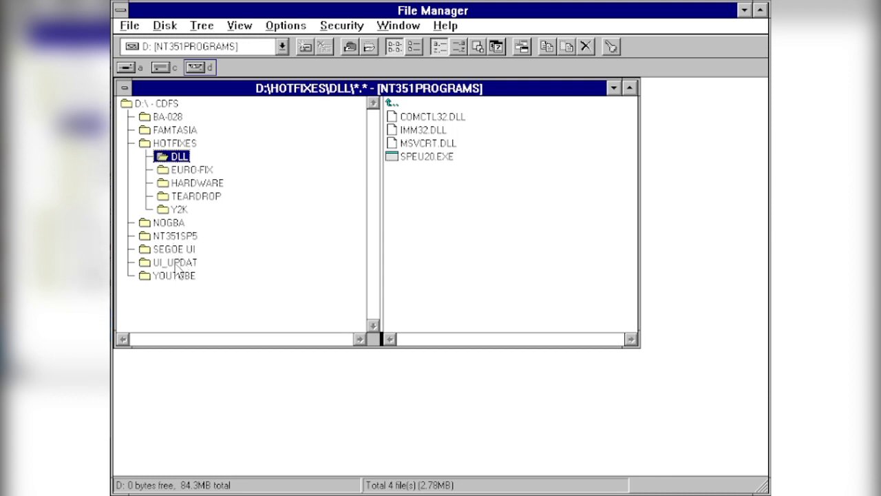
- Run the DOSBox 0.65 installer from the root of drive D, accepting the license and the default options
click(162, 103)
double_click(462, 211)
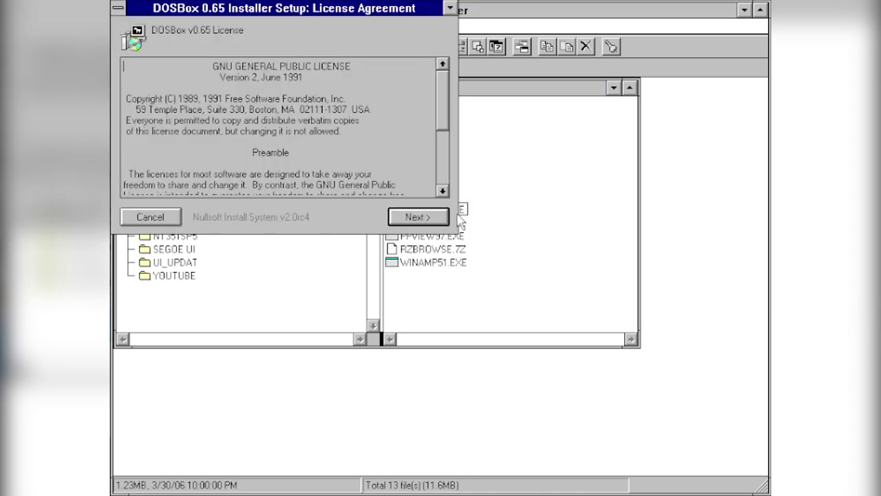
click(407, 217)
click(406, 217)
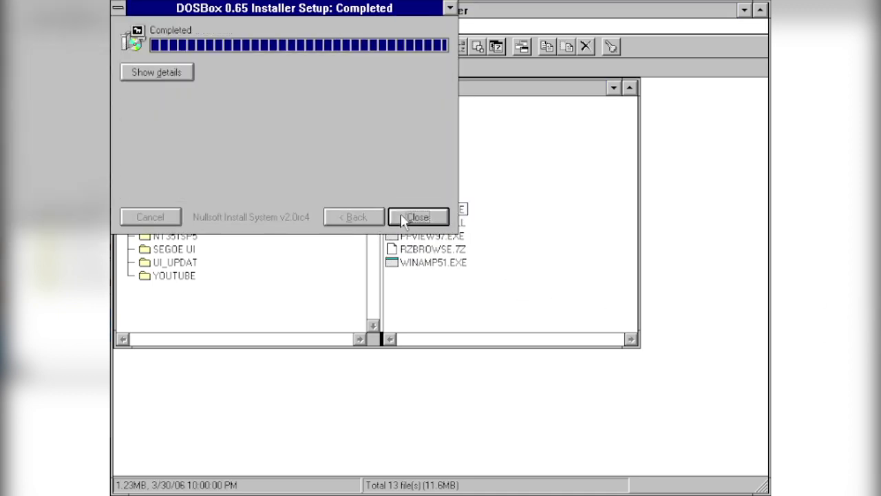
click(406, 218)
- Copy OPENGL32.DLL from drive D to "C:\Program Files\dosbox 0.65"
click(408, 224)
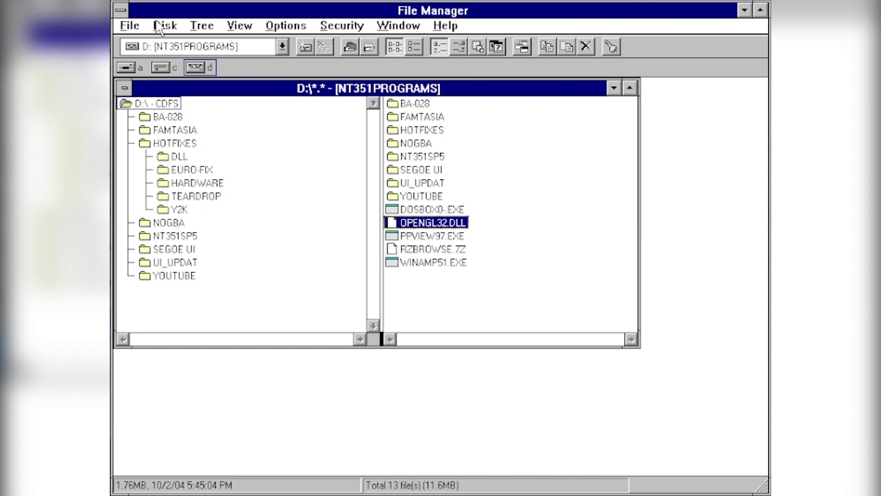
click(129, 26)
click(131, 68)
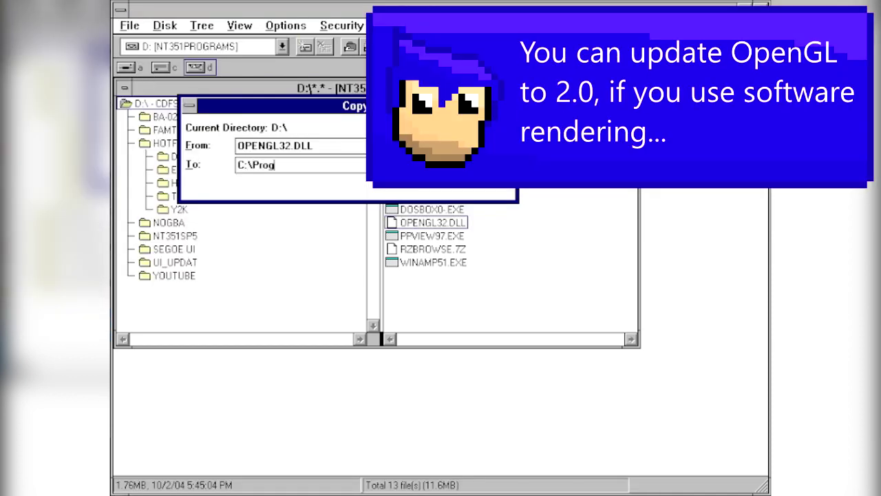
text(C:\Program Files\Do)
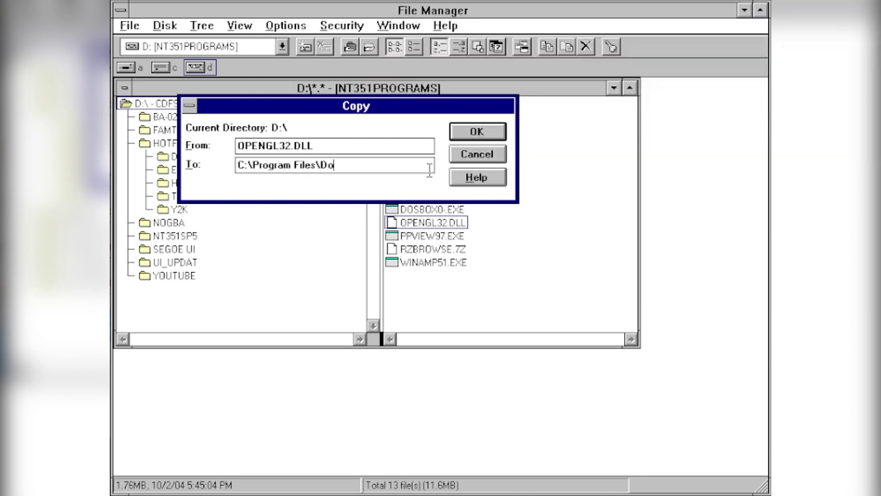
text(s)
key(BackSpace)
key(BackSpace)
key(BackSpace)
text(dosbnox 0)
key(Return)
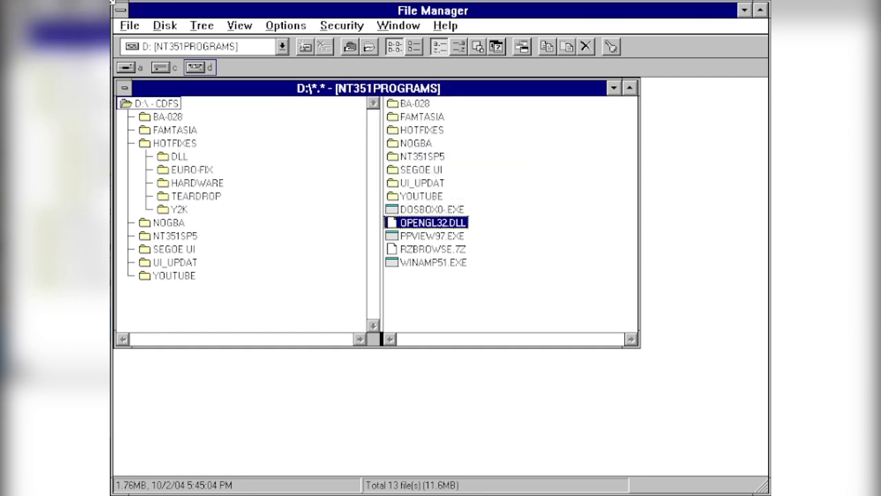
- Browse to C:\Program Files and try to open the copied "dosbox 0.65" file, and open the DOSBox-0.65 folder
click(162, 66)
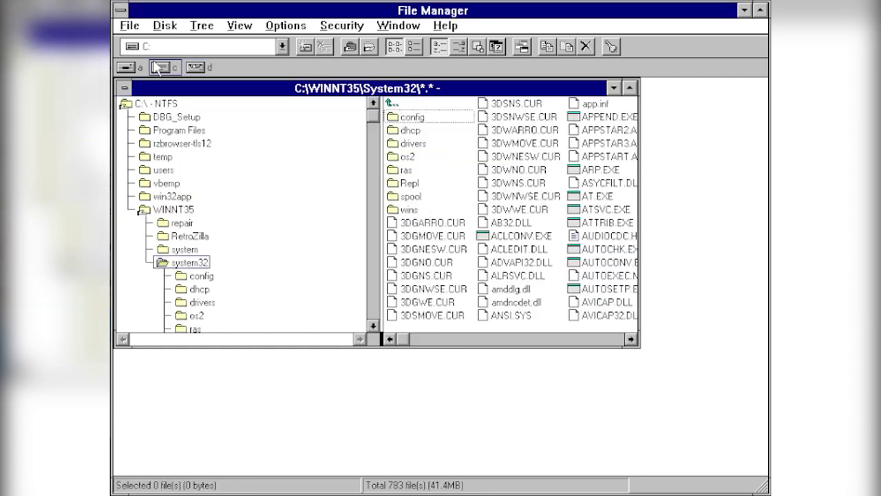
click(176, 131)
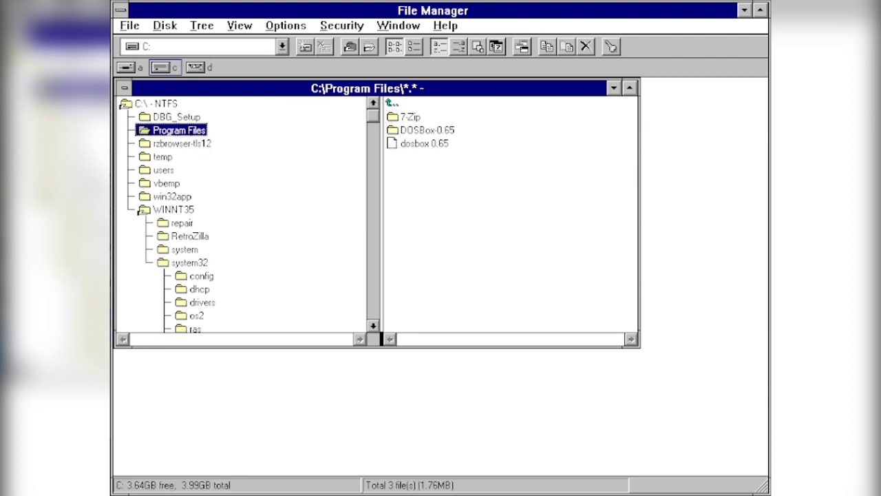
double_click(448, 145)
click(446, 288)
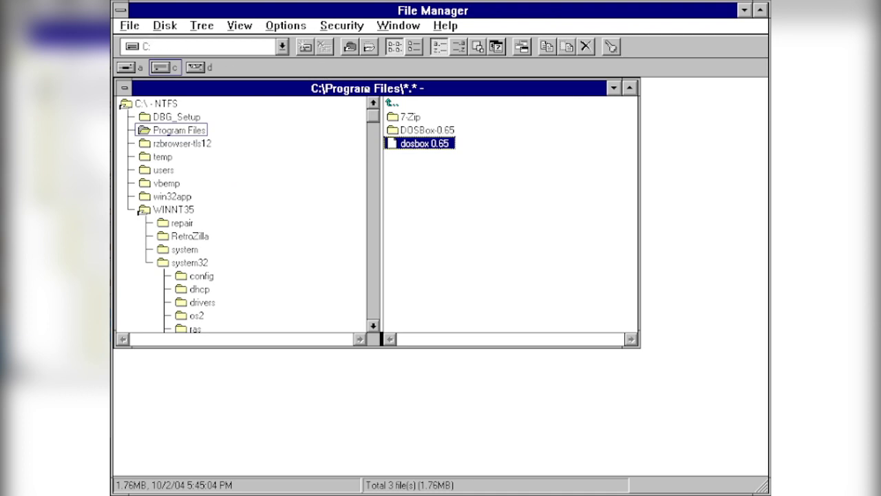
double_click(413, 130)
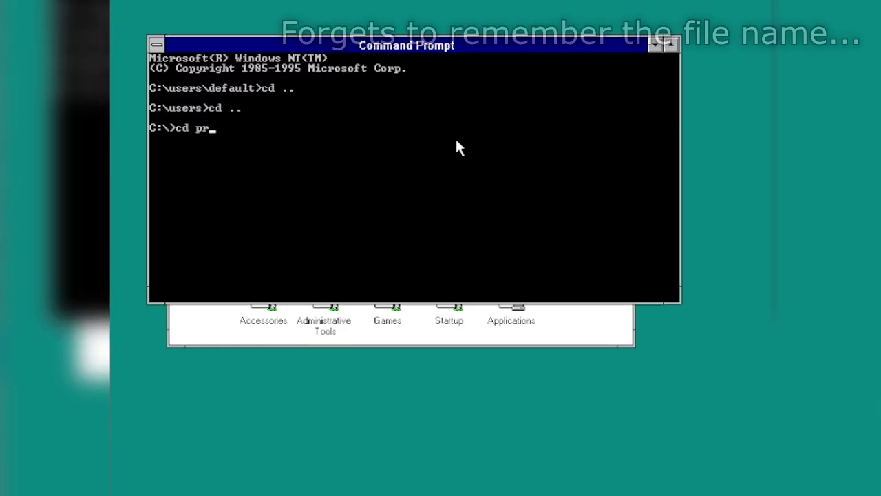
- At the command prompt, list the "program files" directory and rename the file "dosbox 0.65" to opengl32.dll
key(BackSpace)
key(BackSpace)
text("program files")
key(Return)
text(dir)
key(Return)
text(ren "dosbox)
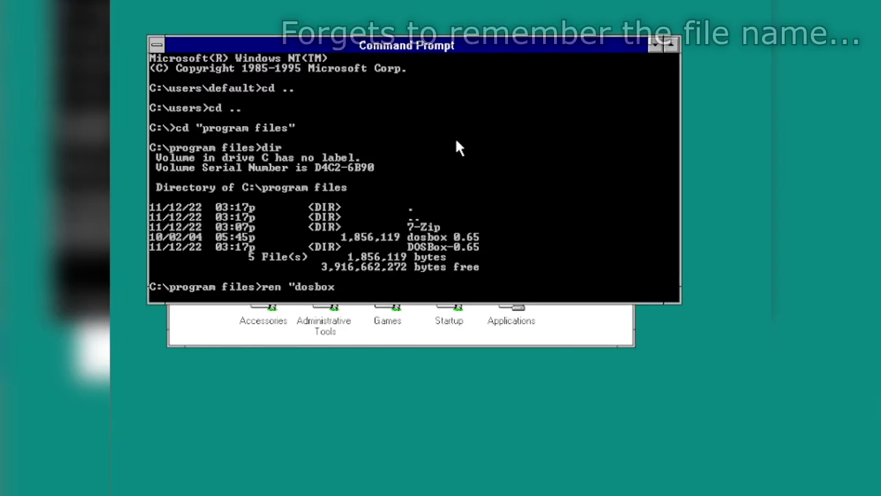
text( 0.65" opengl32.dll)
key(Return)
- Try the commands move, mov, mve and mv without arguments to find the one for moving files
text(move)
key(Return)
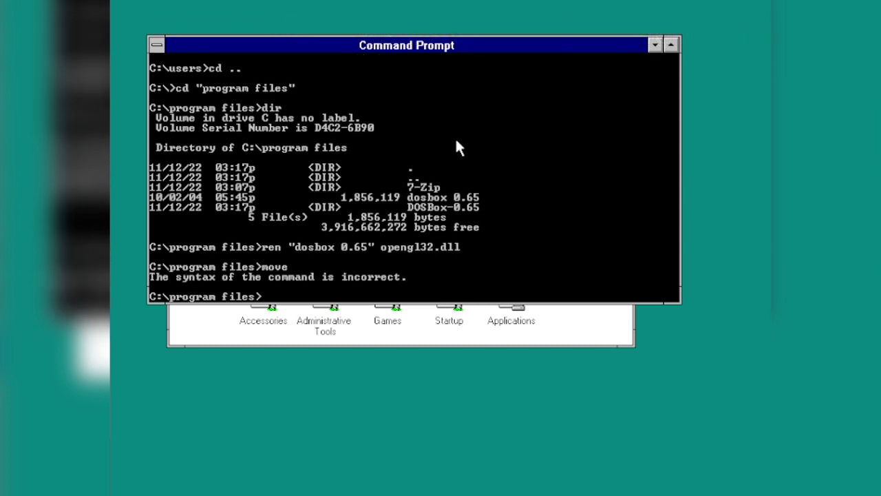
text(mov)
key(Return)
text(mve)
key(Return)
text(mv)
key(Return)
text(move)
key(Return)
- Move opengl32.dll to "c:\program files\dosbox-0.65" and close the Command Prompt
text(move )
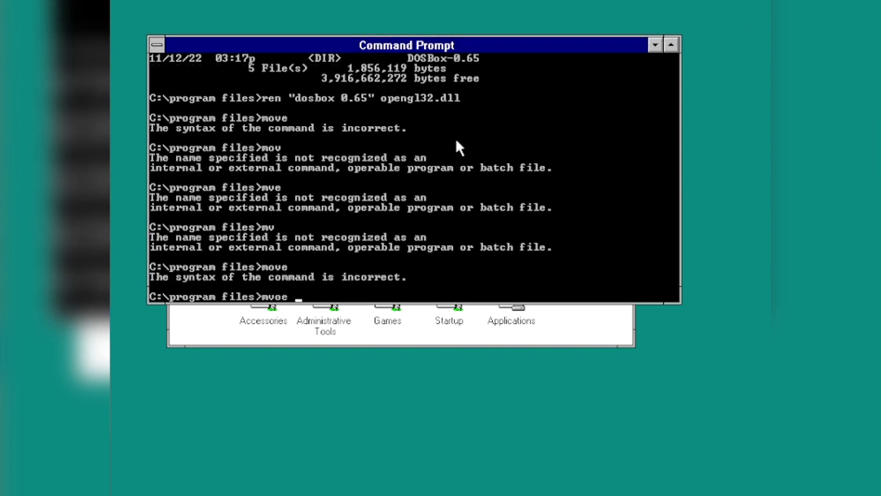
text(opengl32.dll ")
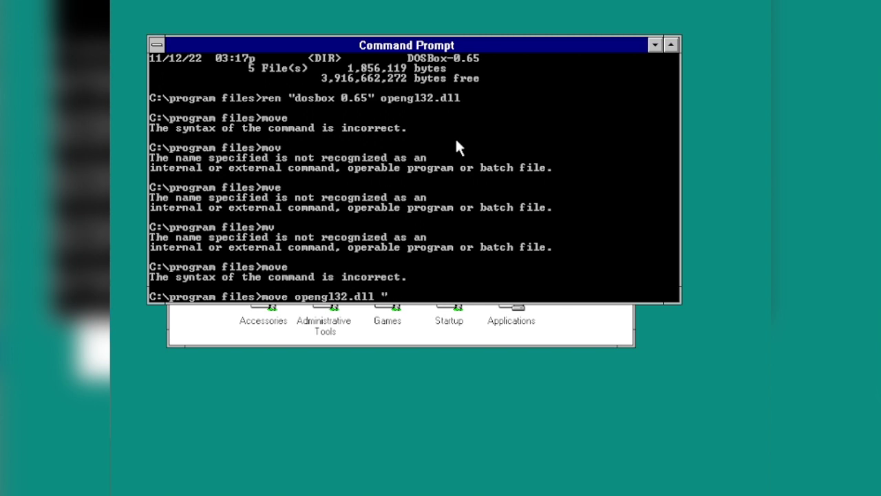
text(c:\program files\dosbox-0.65")
key(Return)
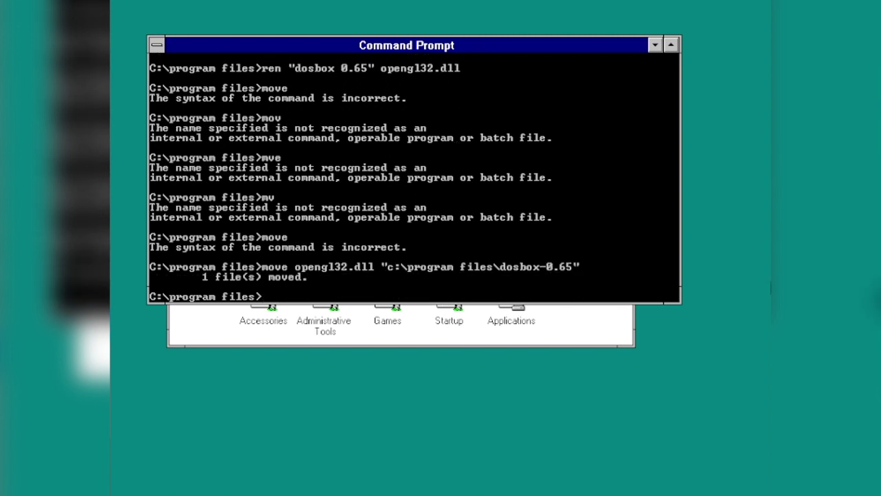
double_click(154, 49)
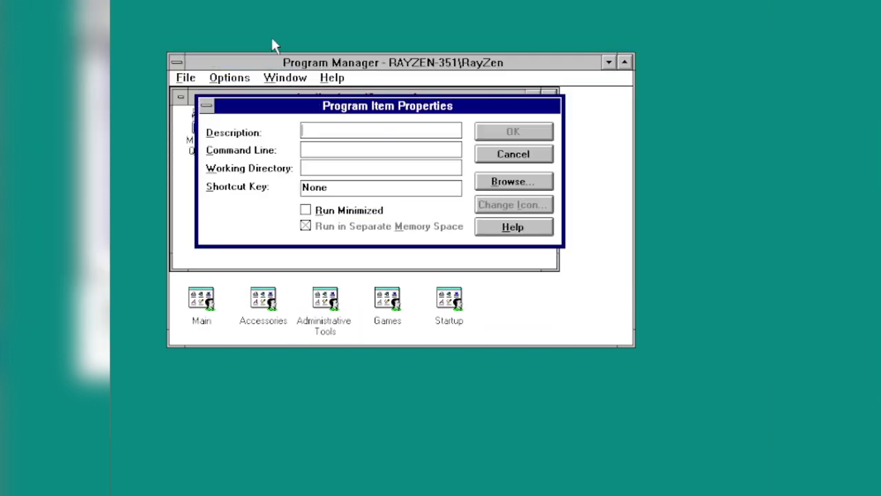
- Add a program item described "DOSBox" to the common Applications group, pointing to the DOSBox program under Program Files
text(DOSBox)
click(513, 181)
double_click(436, 196)
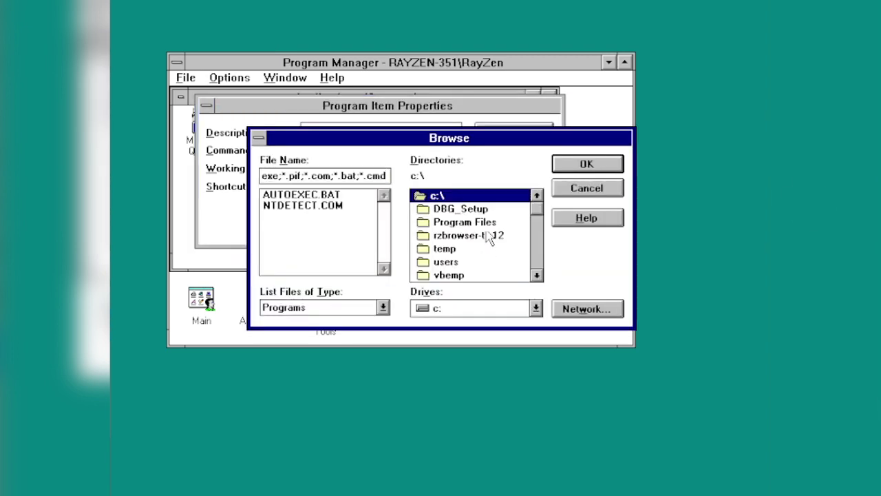
double_click(463, 241)
double_click(468, 222)
double_click(292, 195)
click(499, 132)
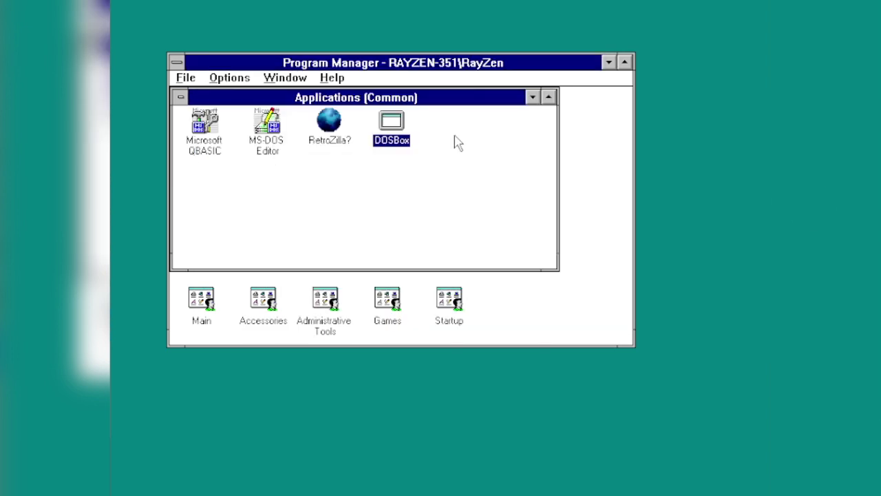
- Test DOSBox by running the command "dosbox" and toggling full-screen mode, and close it
double_click(409, 148)
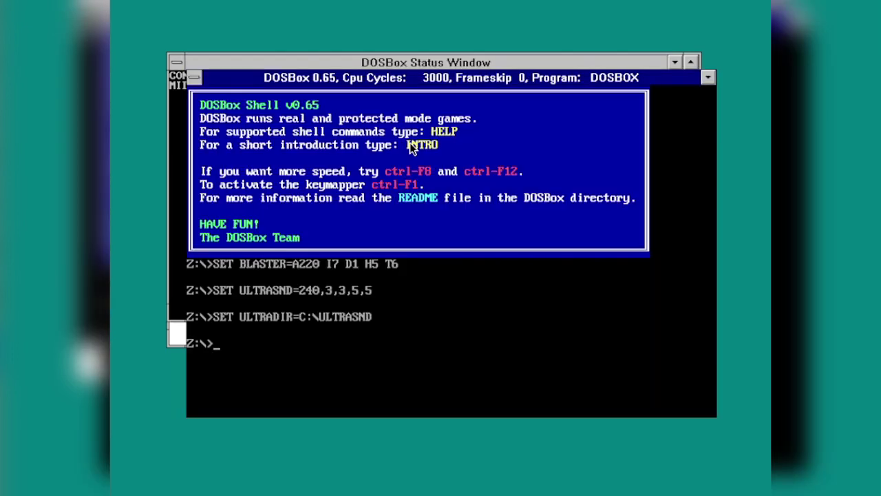
text(fodb)
text(sbox)
key(Return)
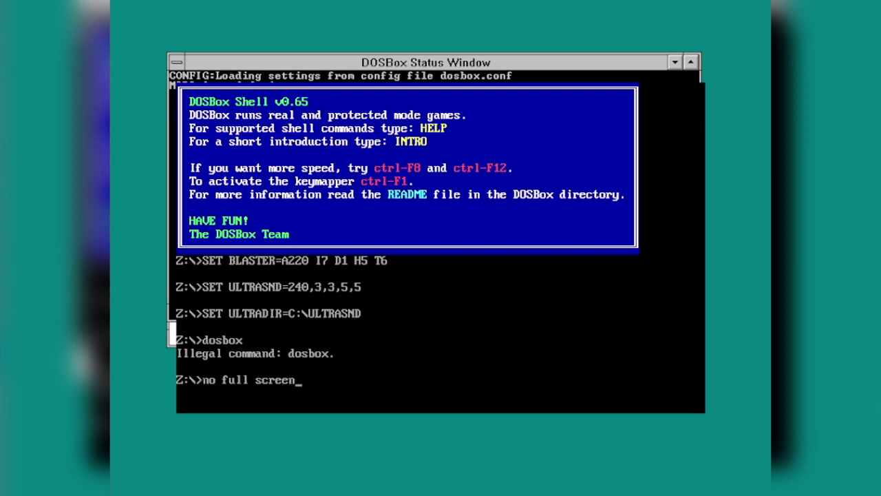
key(alt+Return)
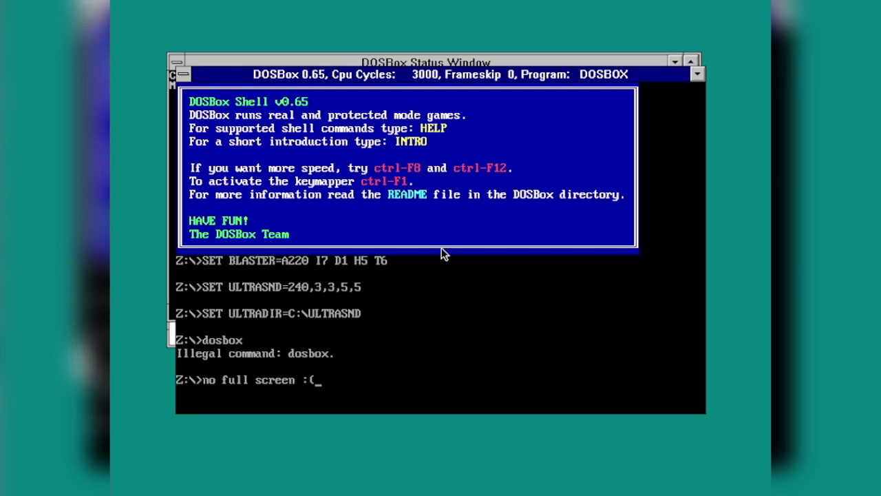
double_click(181, 72)
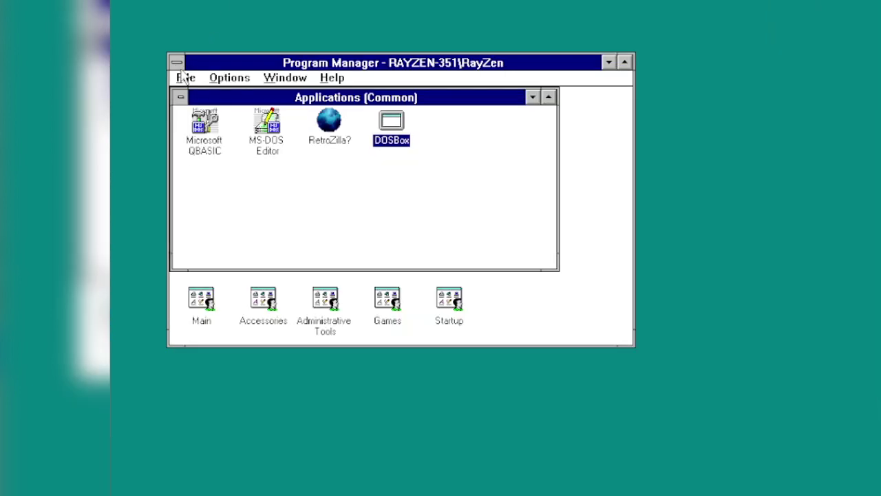
- Close the common Applications group and start Paintbrush from the Accessories group
double_click(181, 95)
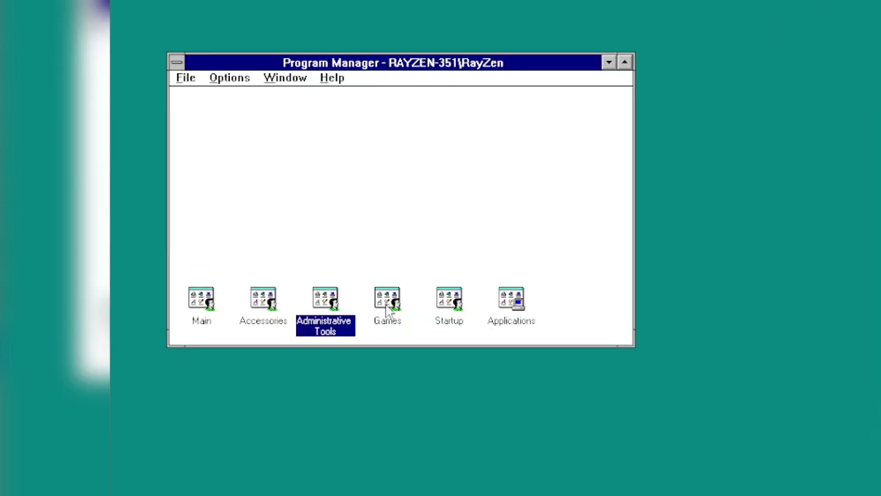
double_click(252, 298)
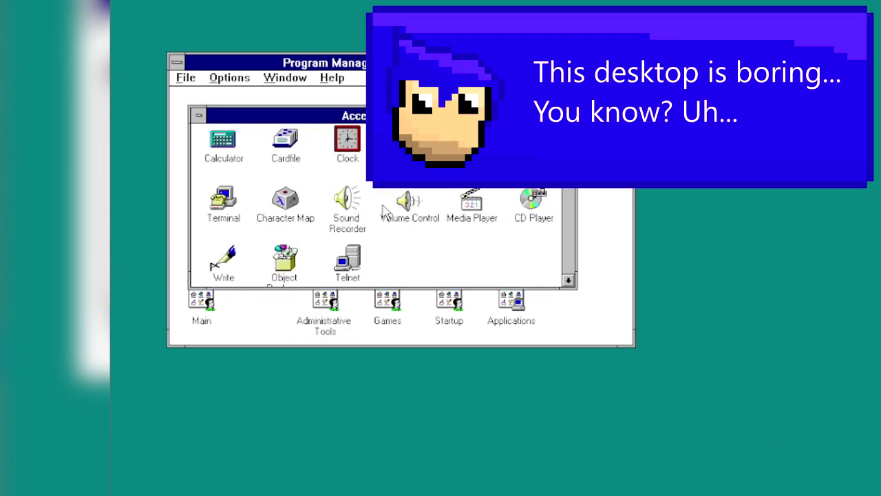
double_click(472, 145)
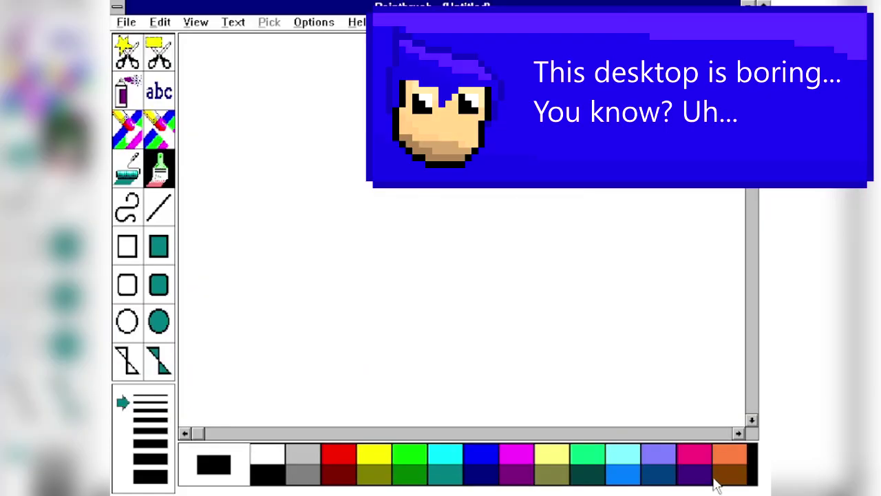
click(233, 22)
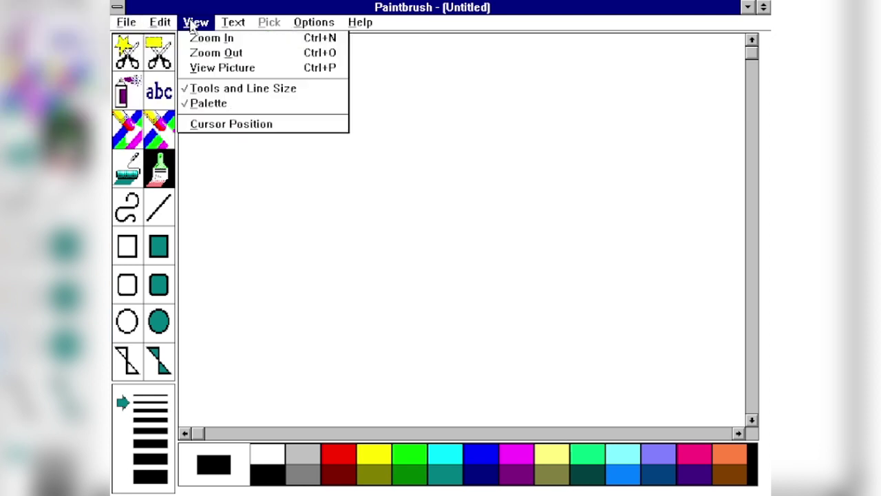
click(199, 38)
click(195, 22)
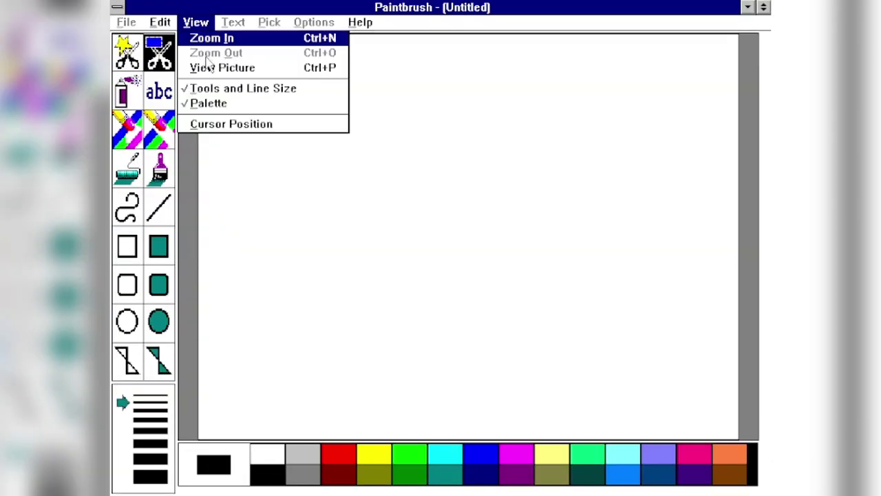
click(206, 39)
click(195, 22)
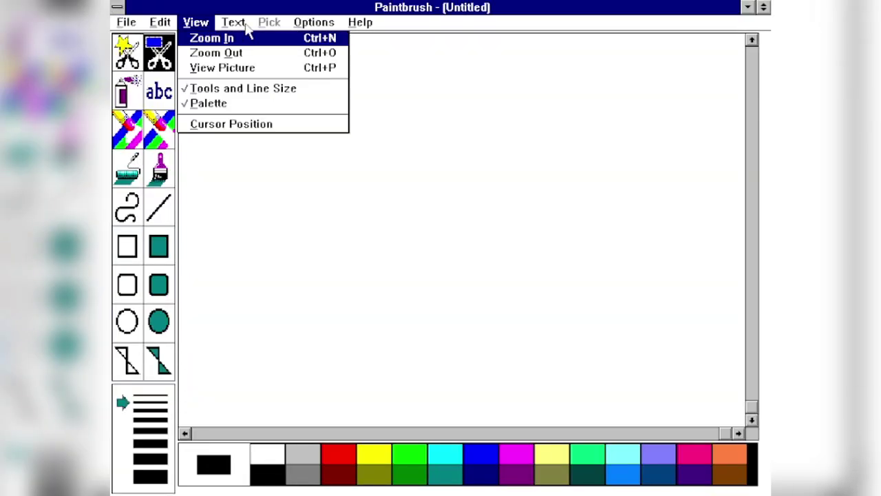
- Try a different canvas size in pels, discarding the changes to the untitled image
click(338, 35)
click(460, 251)
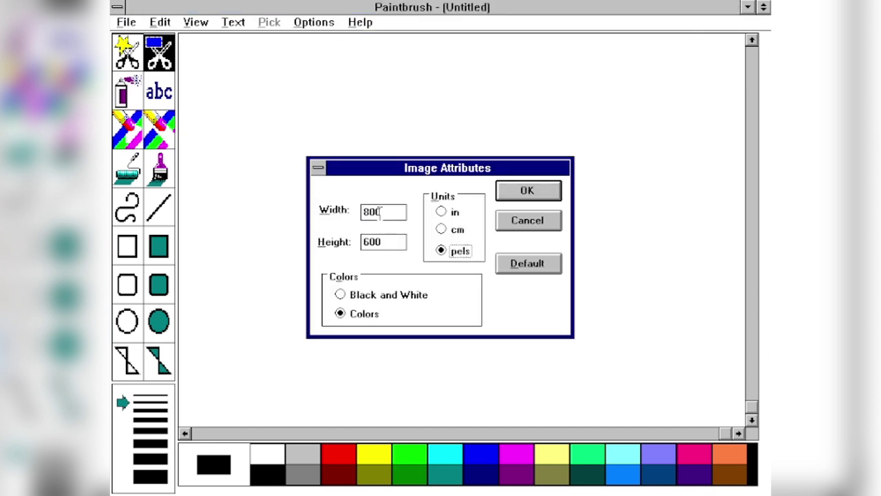
double_click(383, 211)
text(1280)
key(Tab)
text(720)
key(Return)
click(412, 285)
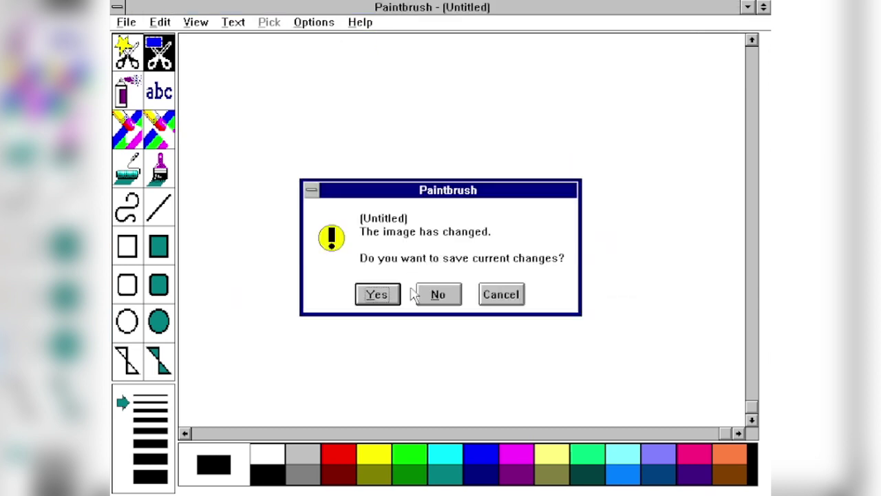
click(432, 293)
- Set the image size to 64 by 64 pels
click(232, 22)
click(338, 35)
text(64)
key(Tab)
text(64)
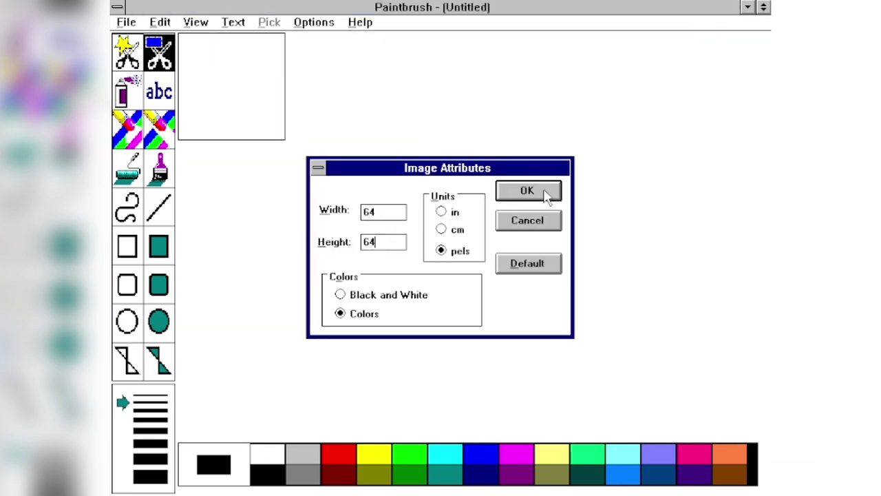
click(545, 192)
- Draw a small cartoon face with sunglasses in black using the Brush and fill the lenses
click(128, 247)
click(159, 168)
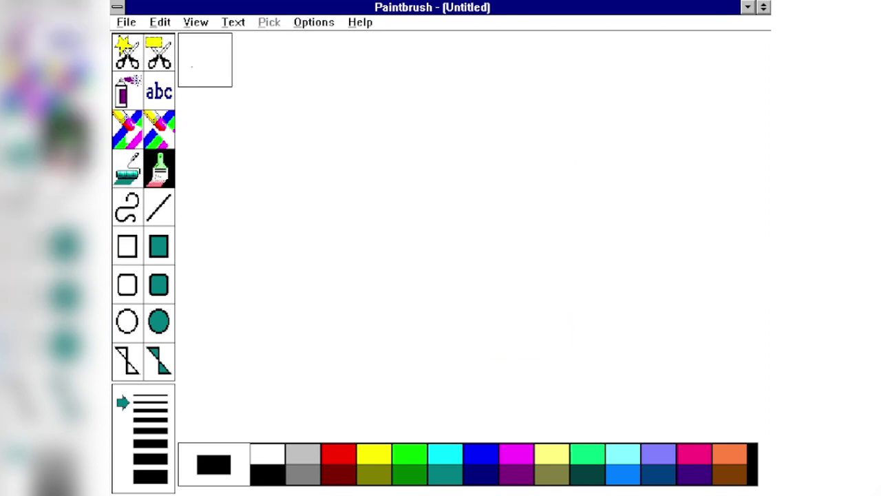
mouse_move(189, 56)
mouse_down()
mouse_move(222, 61)
mouse_move(187, 73)
mouse_move(223, 61)
mouse_up()
key(ctrl+z)
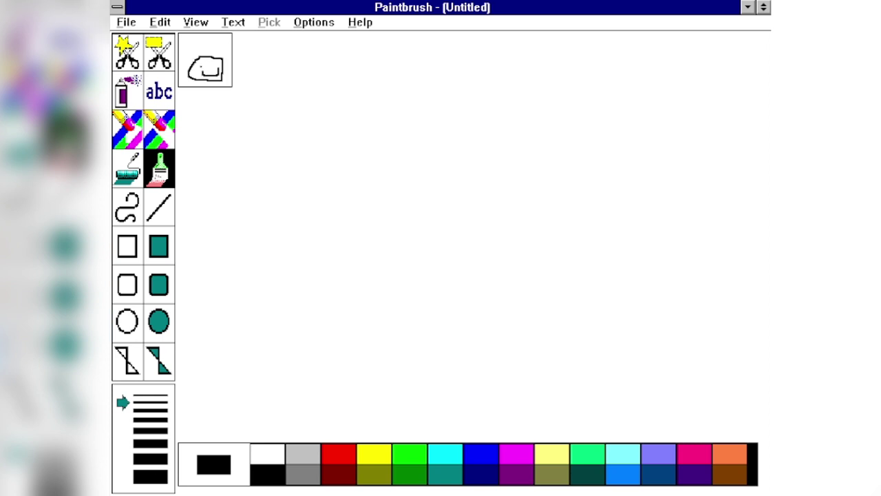
click(128, 168)
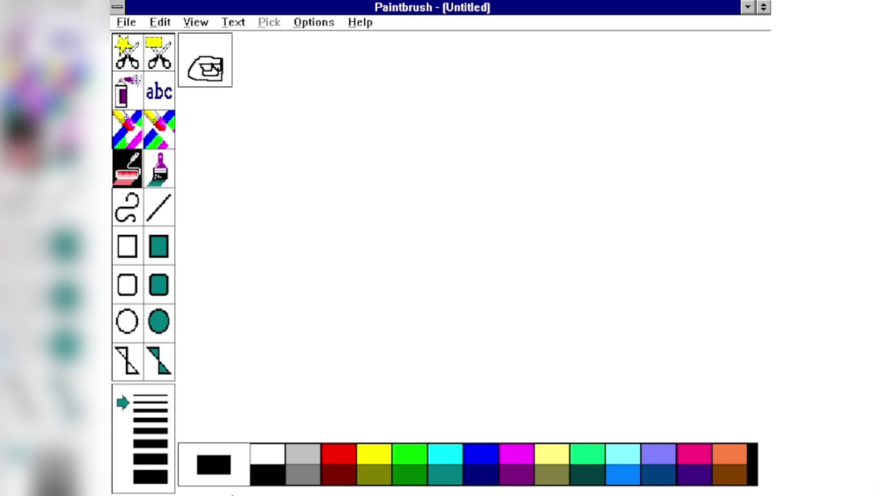
click(209, 63)
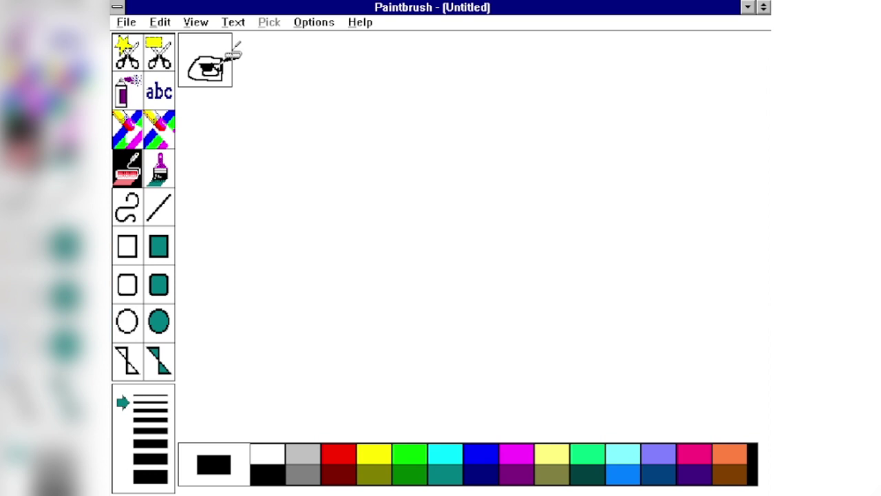
- Outline spiky blue hair above the face with the Brush and fill it with blue
click(474, 460)
click(158, 176)
mouse_move(200, 58)
mouse_down()
mouse_move(185, 65)
mouse_move(201, 42)
mouse_up()
click(127, 168)
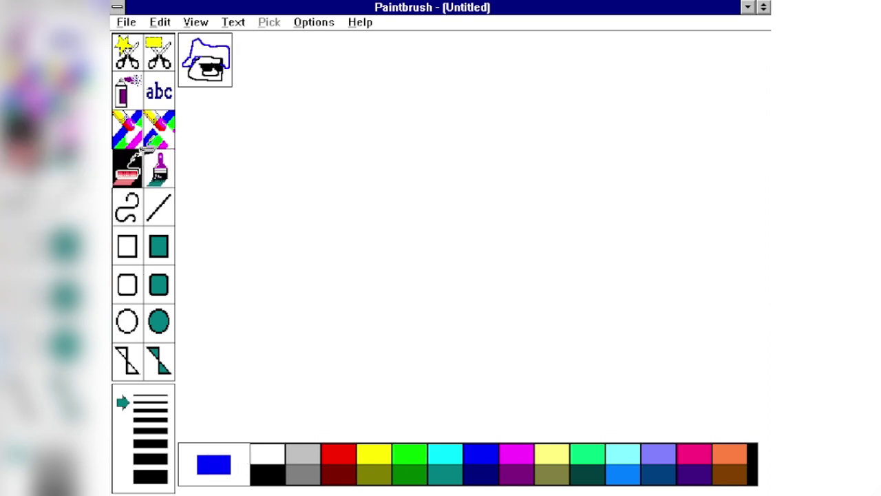
click(210, 47)
- Save the drawing as ray.bmp in the c:\winnt35 directory, as a 24-bit bitmap
click(126, 22)
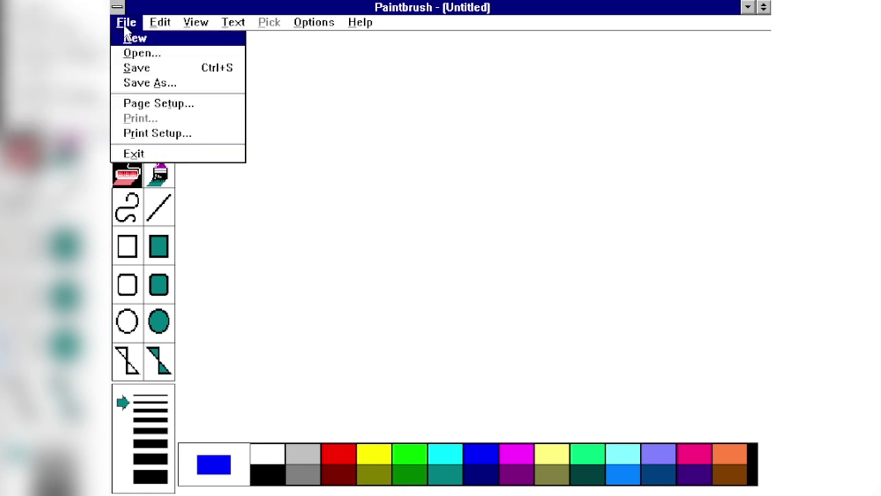
click(138, 82)
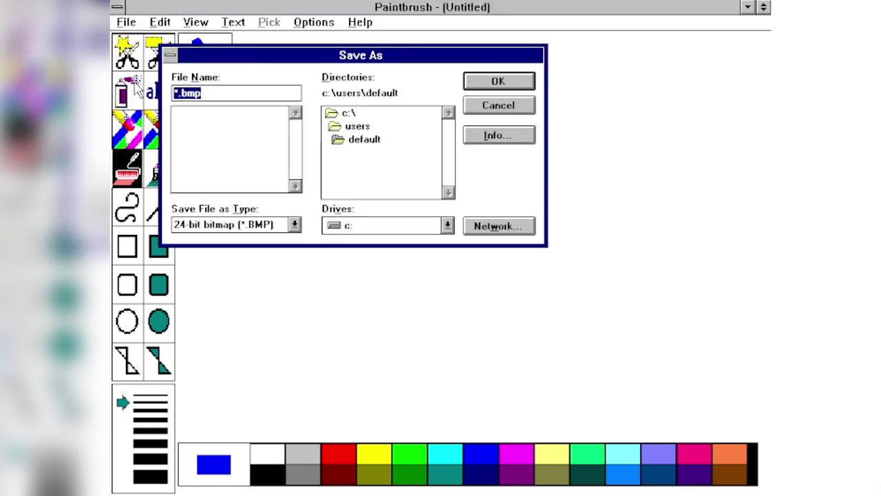
double_click(366, 116)
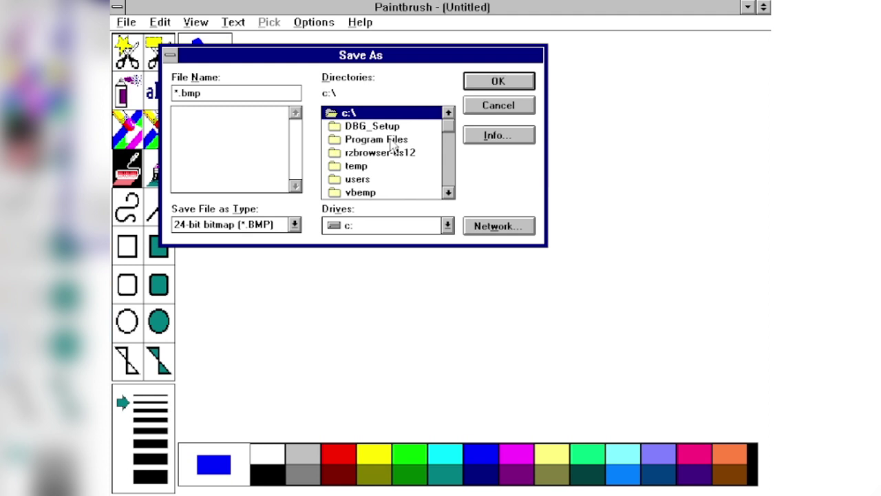
click(448, 192)
click(448, 193)
double_click(437, 193)
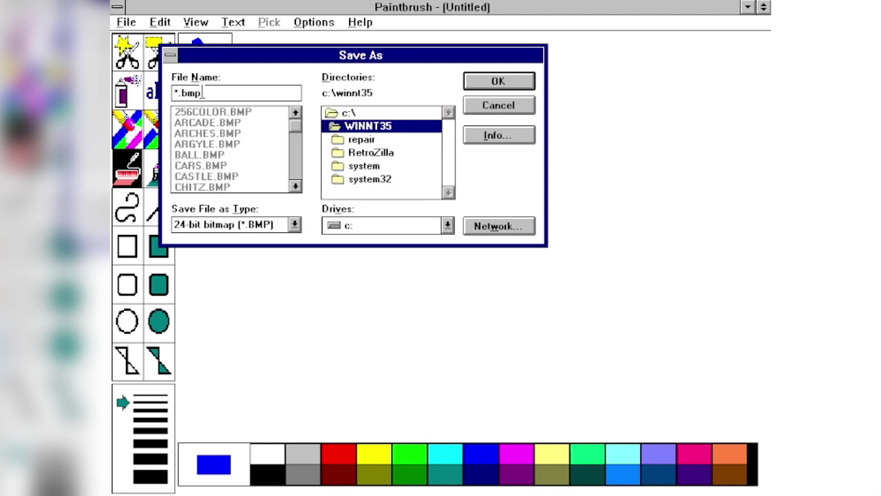
click(198, 92)
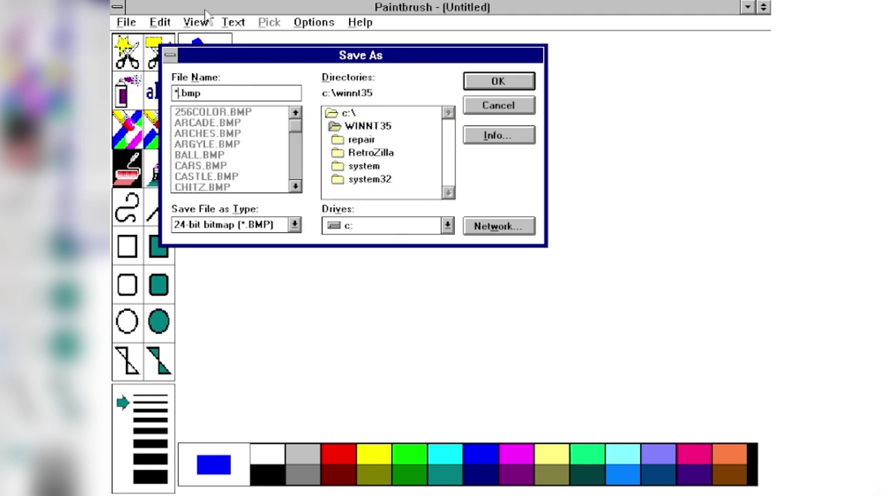
key(BackSpace)
text(ray)
key(Return)
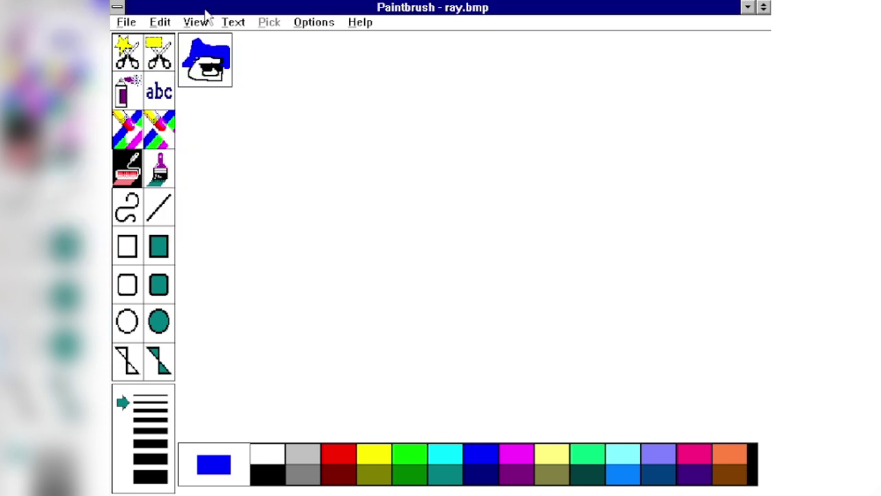
- Close Paintbrush and the Accessories group
double_click(115, 7)
click(199, 115)
click(205, 174)
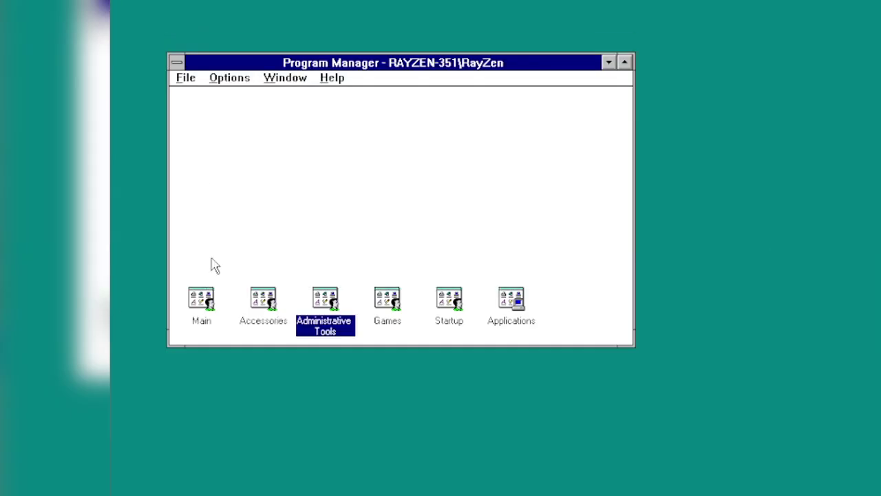
- Set ray.bmp as the wallpaper file in the Control Panel's Desktop settings
double_click(210, 304)
double_click(267, 128)
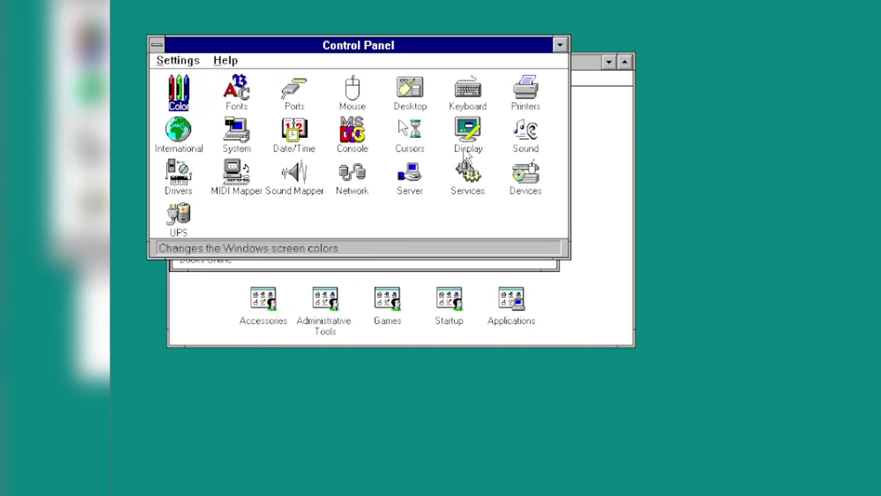
click(465, 138)
double_click(408, 97)
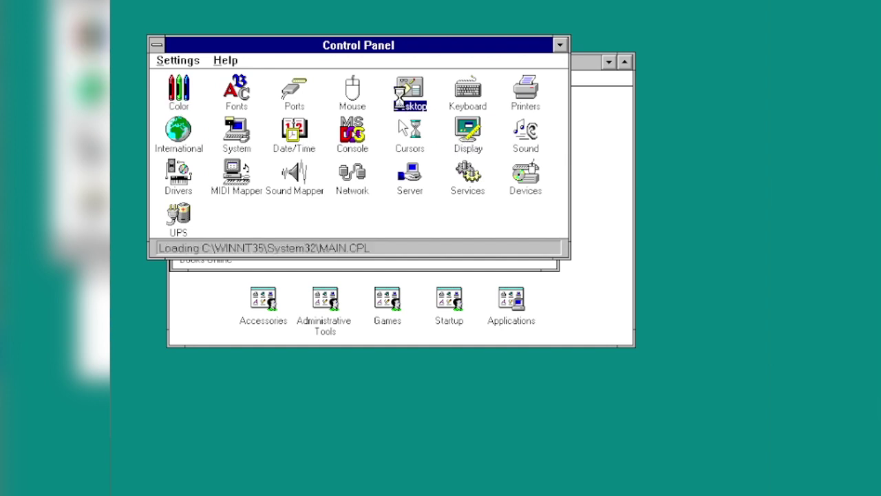
click(290, 297)
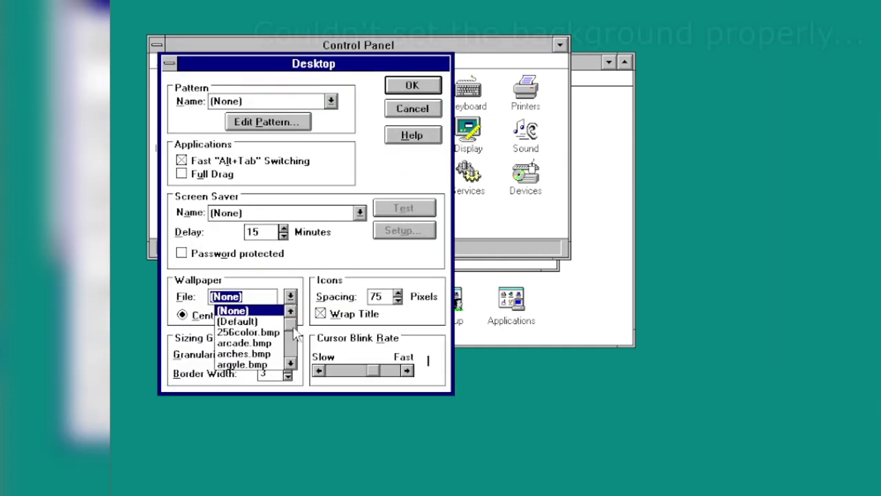
text(re)
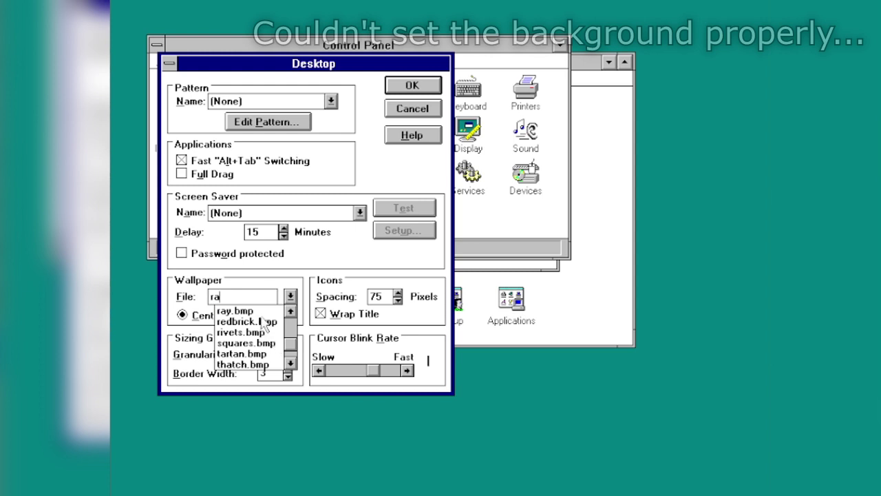
click(264, 322)
text(ray)
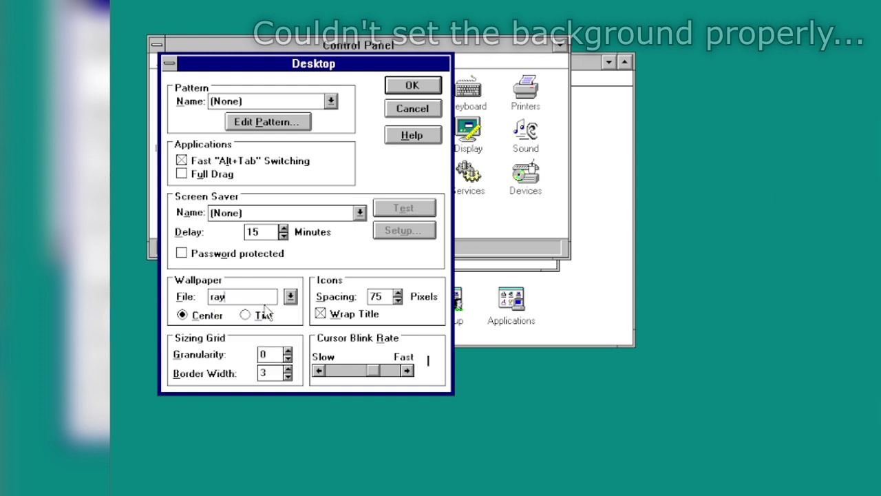
text(.bmp)
key(Return)
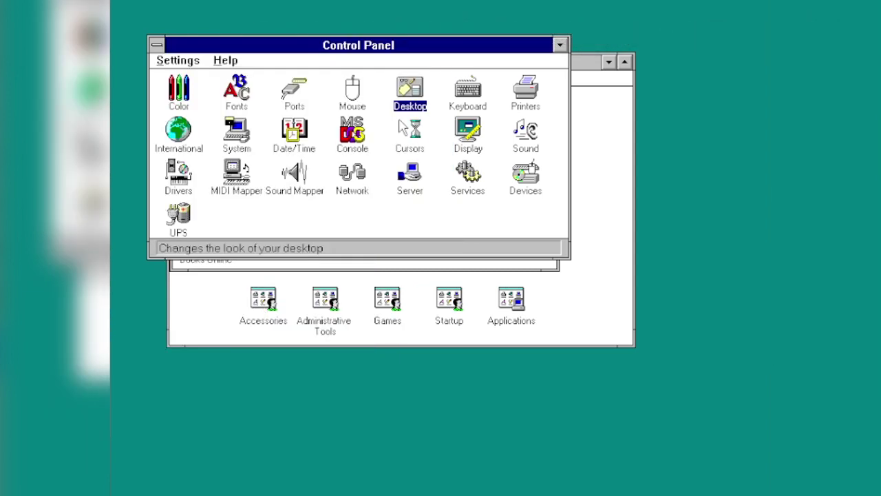
- Switch the wallpaper to Tile and close the Control Panel
double_click(421, 97)
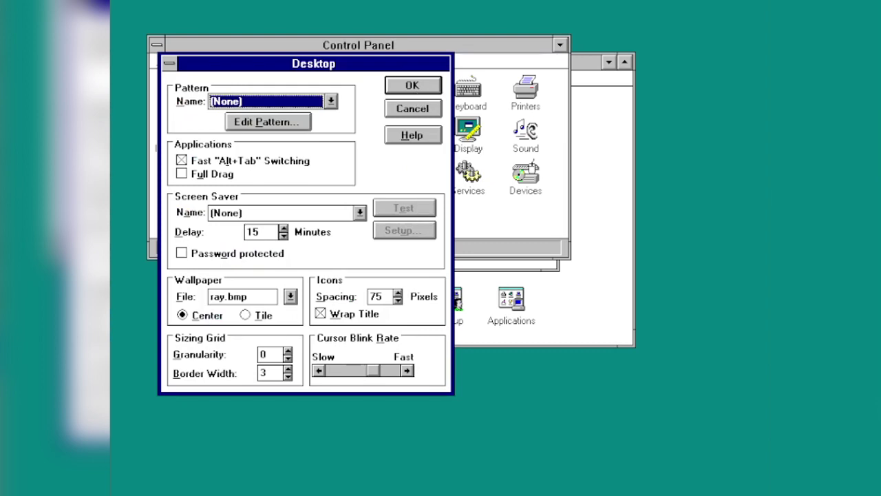
click(256, 315)
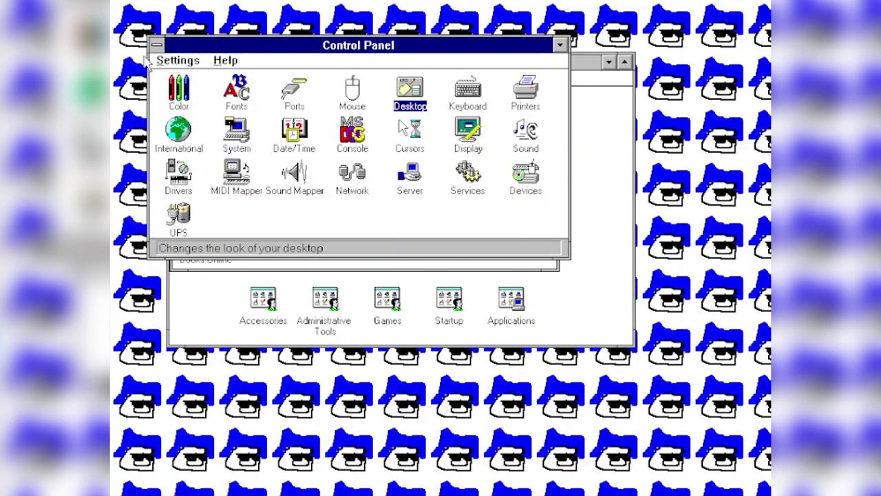
double_click(157, 47)
- Apply the Fluorescent color scheme from the Control Panel, and shift the Program Manager window closer to the desktop's centre
double_click(265, 128)
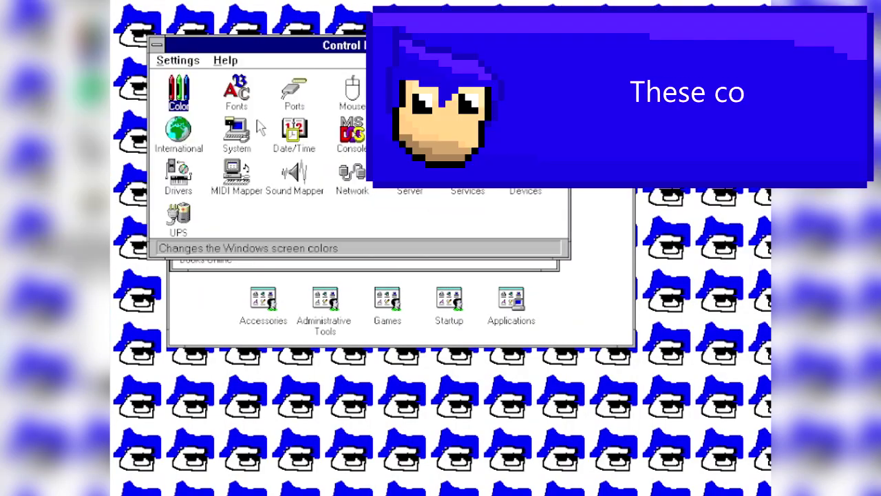
double_click(181, 96)
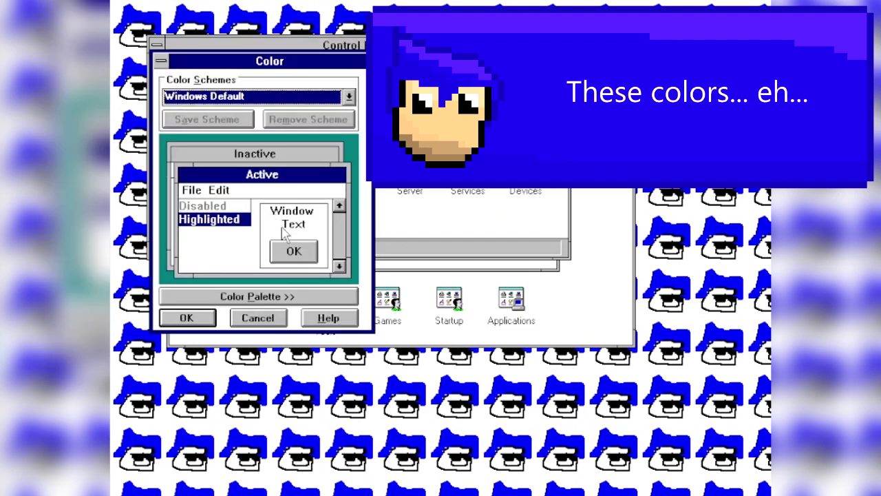
key(a)
key(d)
key(f)
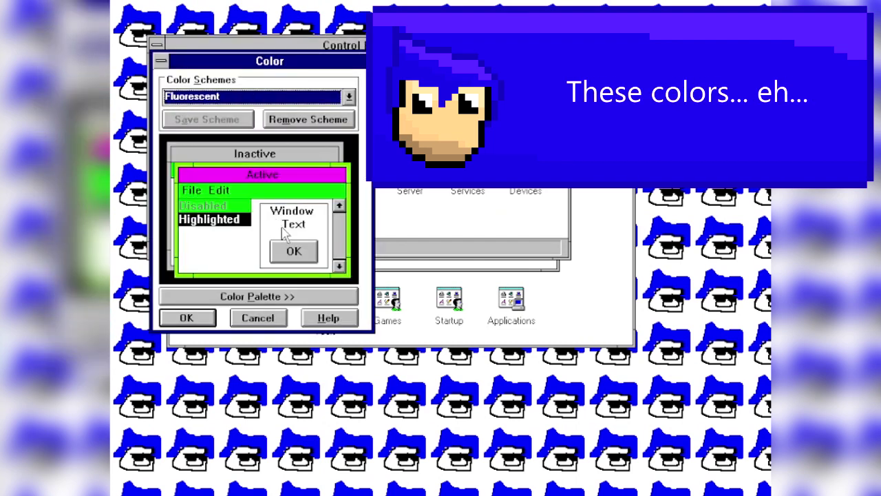
key(Return)
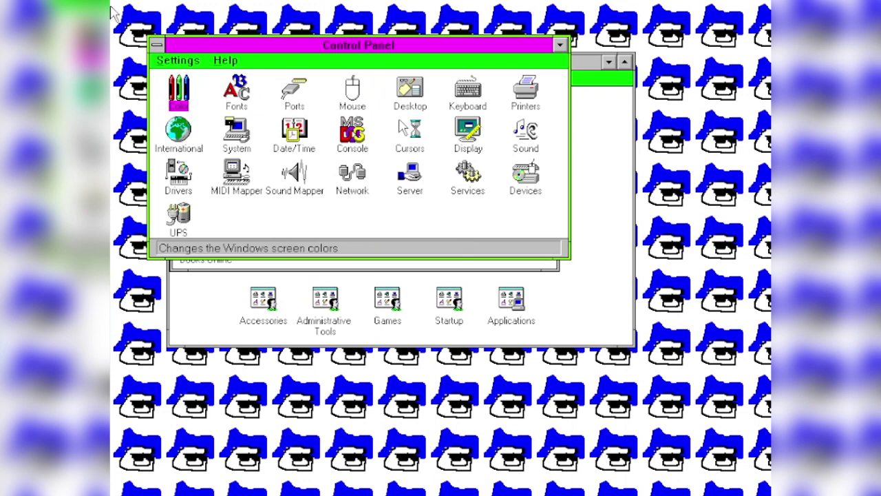
double_click(157, 45)
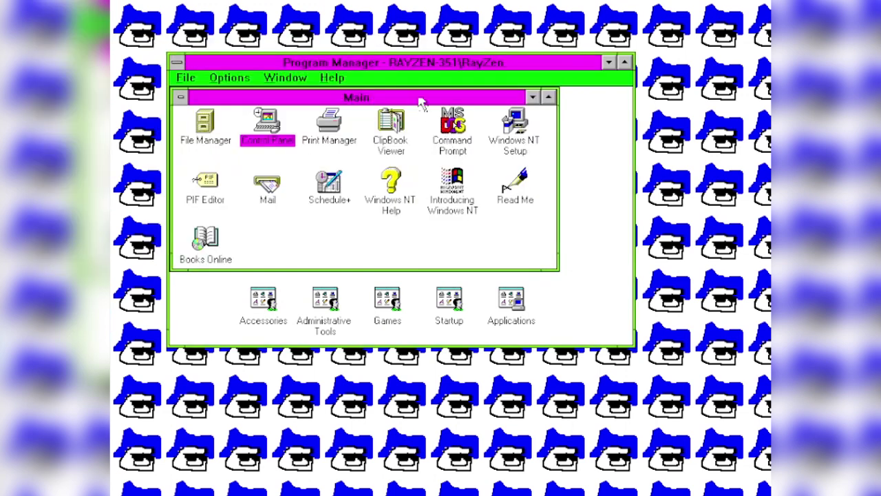
drag(406, 69, 460, 106)
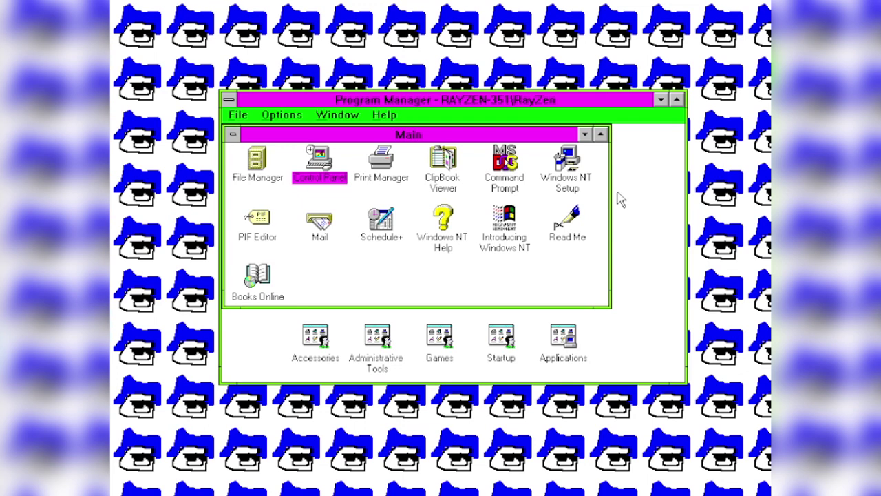
- Open the Unreal CD on drive D in File Manager and start its setup program
double_click(264, 167)
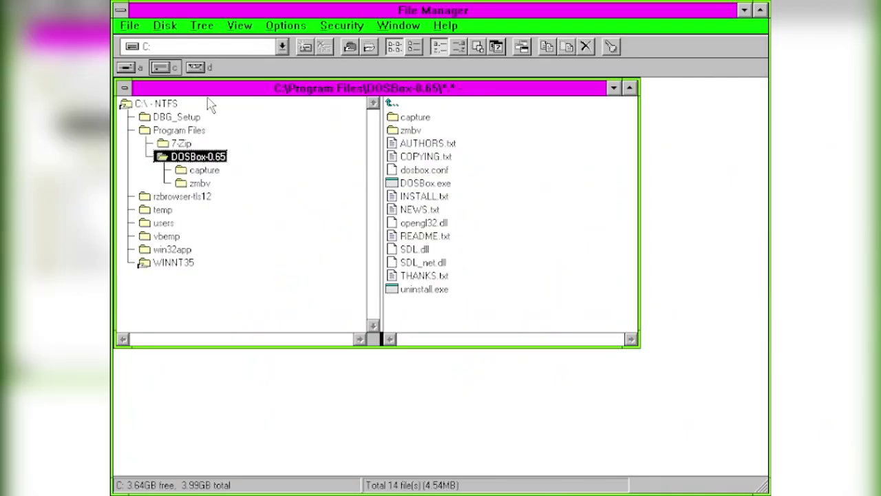
click(197, 67)
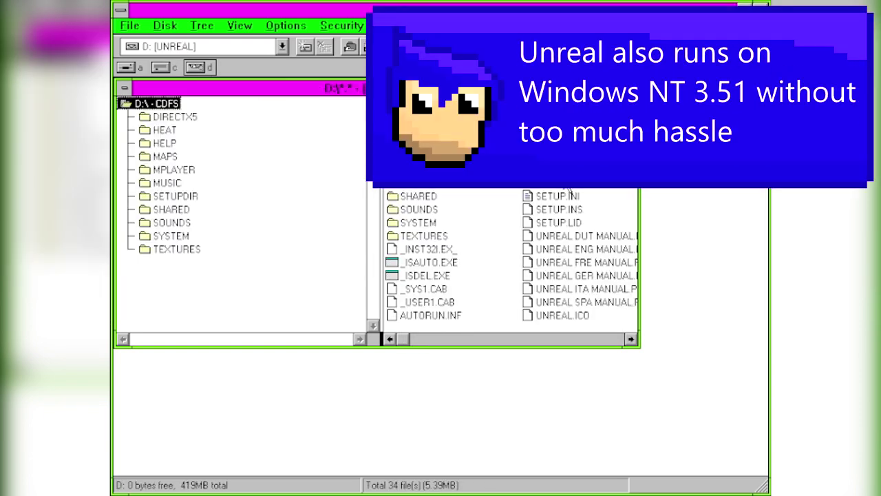
double_click(563, 187)
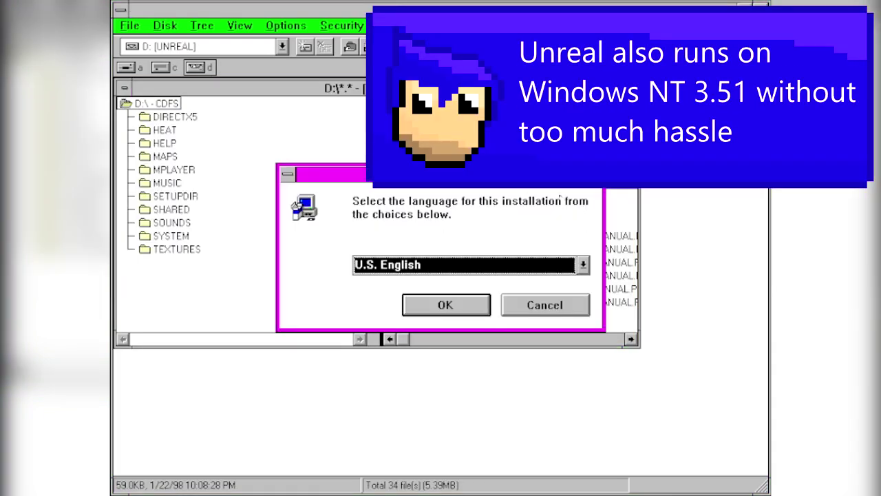
- Run the Unreal setup in U.S. English with the DirectX 5 and UnrealEd components deselected
click(445, 308)
click(533, 376)
click(374, 227)
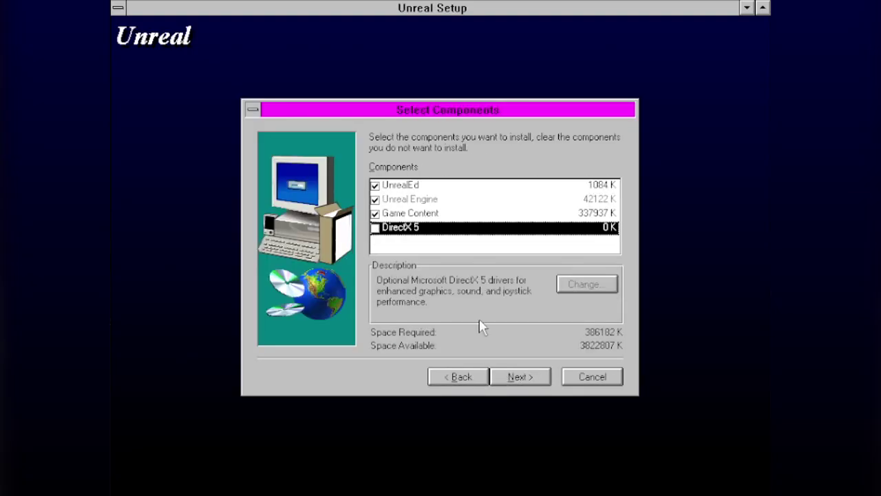
click(374, 185)
click(504, 379)
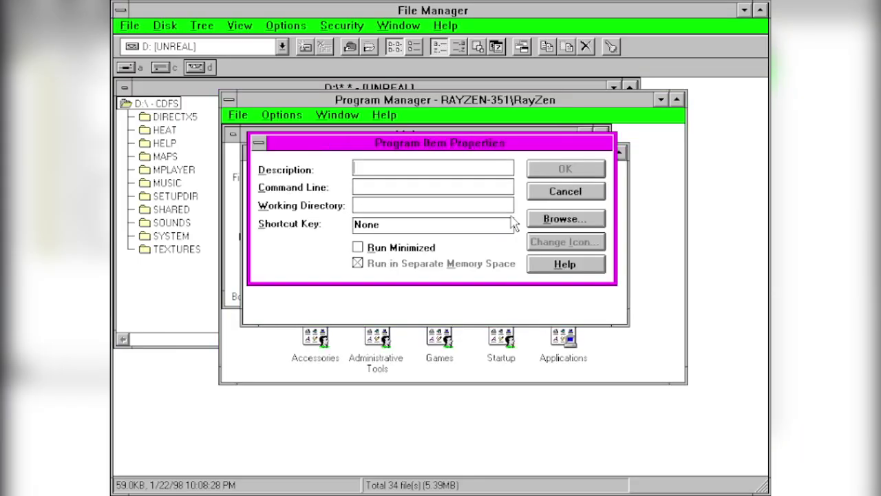
- Create a program item in the Unreal group that points to Unreal.exe in c:\unreal\system
click(558, 216)
double_click(572, 246)
click(588, 312)
click(588, 311)
click(588, 312)
double_click(505, 299)
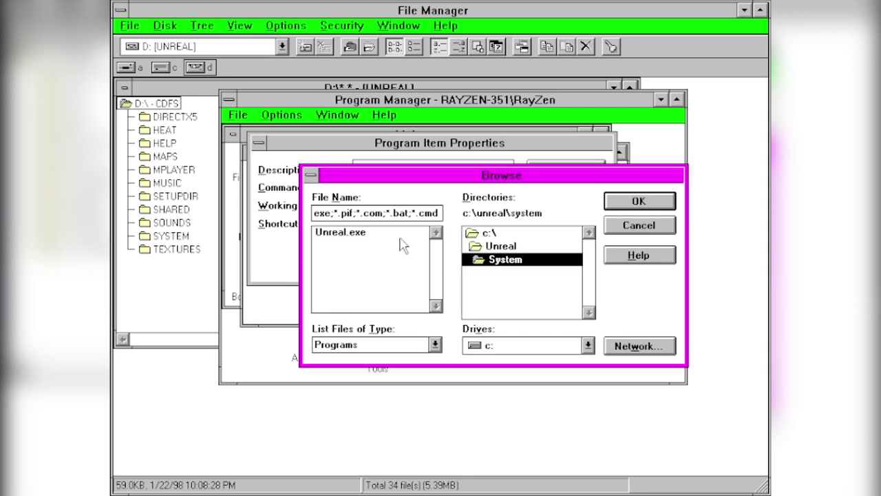
double_click(344, 230)
click(566, 169)
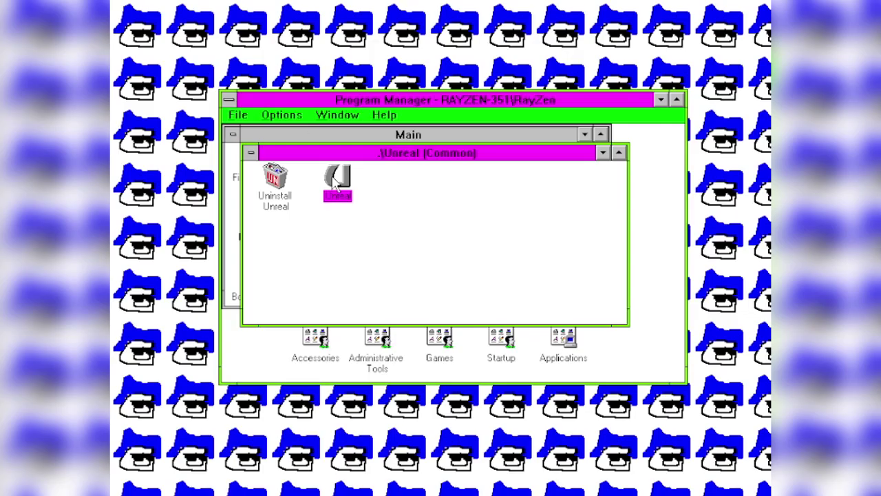
- Launch Unreal from its new program item and open Customize Controls in the game's options
double_click(337, 181)
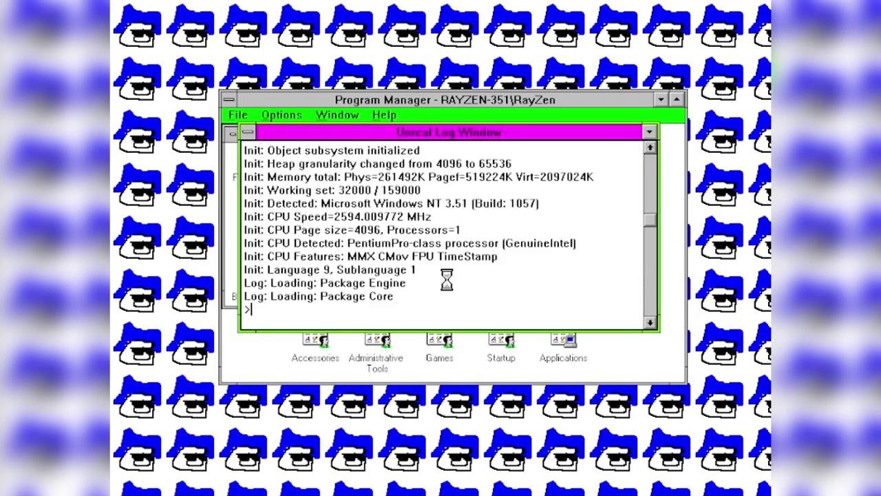
key(Down)
key(Down)
key(Down)
key(Down)
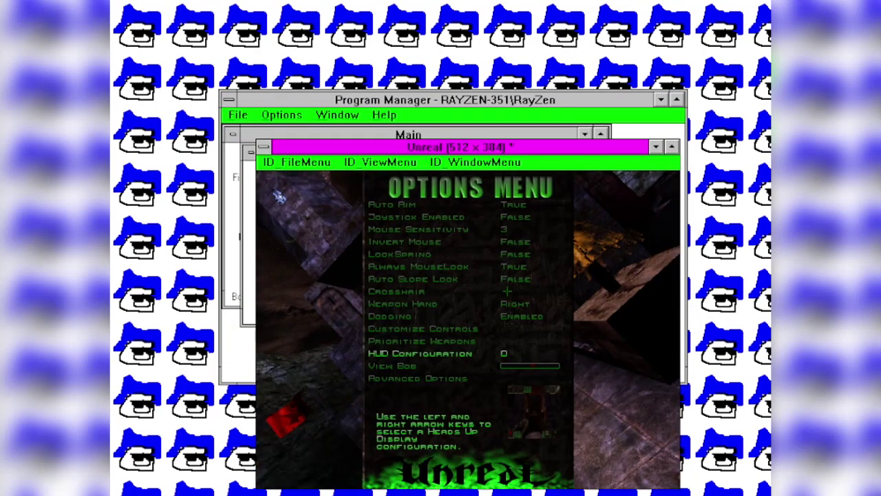
key(Up)
key(Up)
key(Return)
- Look through the key bindings assigned to the movement, item and view controls
key(Down)
key(Down)
key(Down)
key(Down)
key(Down)
key(Down)
key(Down)
key(Down)
key(Down)
key(Down)
key(Down)
key(Down)
key(Down)
key(Down)
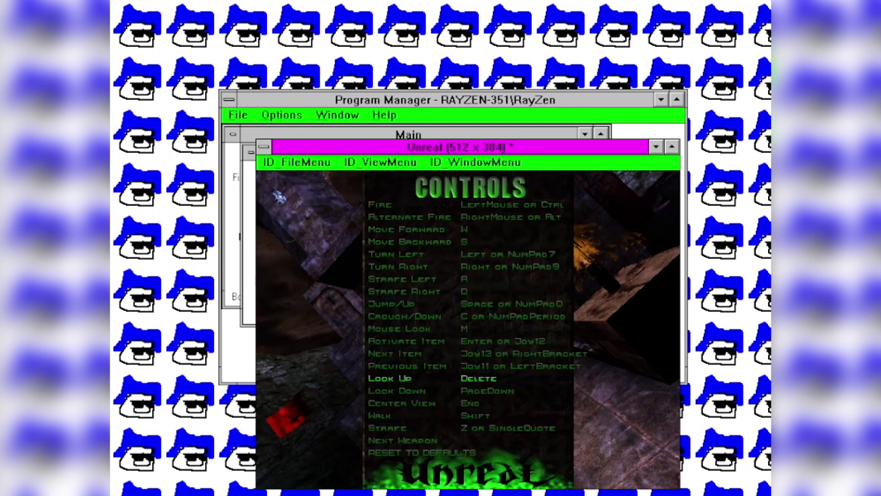
key(Up)
key(Up)
key(Up)
key(Up)
key(Down)
key(Down)
key(Escape)
- Examine the Audio/Video settings, including fullscreen mode, resolution, texture detail and music volume
key(Down)
key(Return)
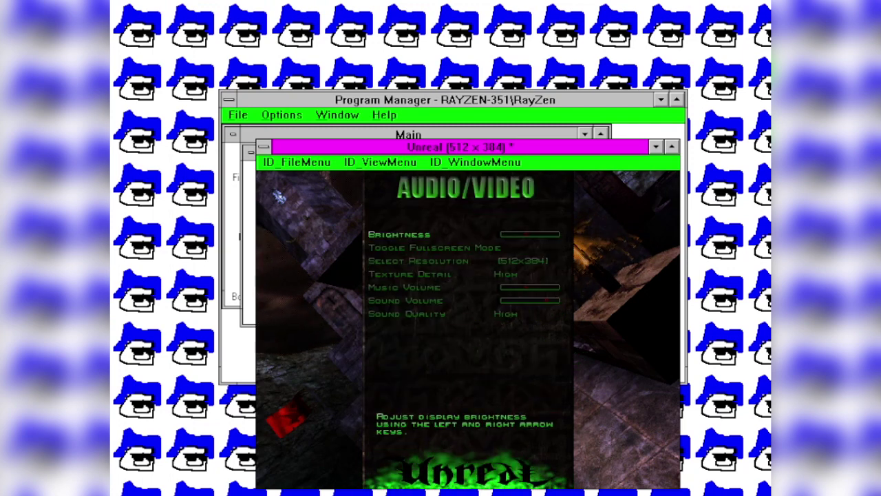
key(Down)
key(Down)
key(Down)
key(Down)
key(Up)
key(Up)
key(Up)
key(Up)
key(Escape)
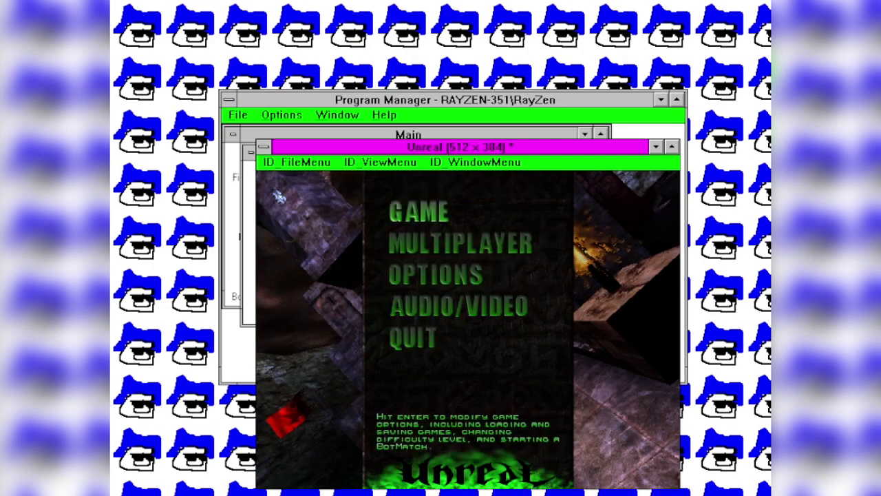
- Set Unreal's display resolution to 640x480 in the Audio/Video settings
key(Return)
key(Down)
key(Down)
key(Return)
key(Escape)
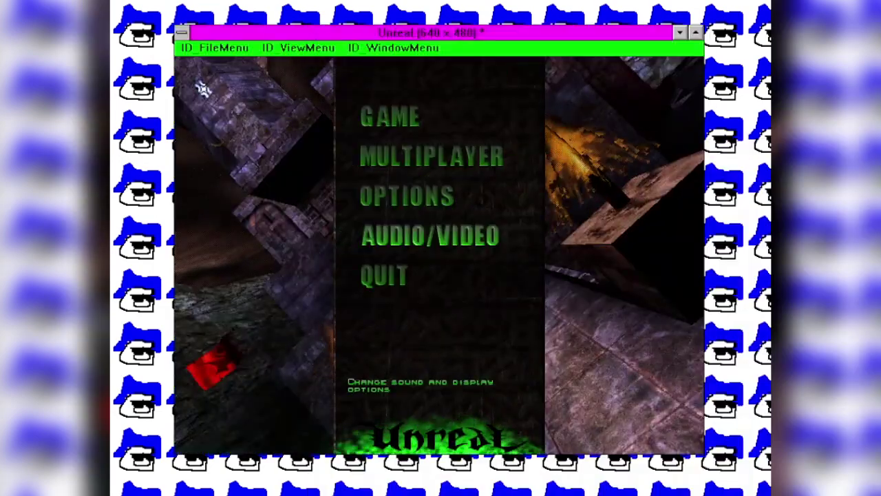
- Start a new single-player game in Unreal
key(Up)
key(Up)
key(Up)
key(Return)
key(Up)
key(Return)
key(Up)
key(Return)
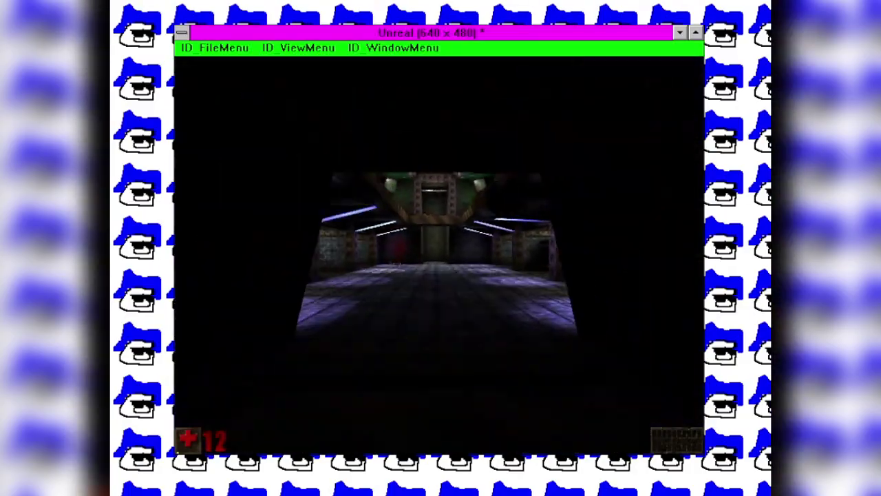
- Play the game, walking forward and turning to explore the surroundings
key(Up)
key(Up)
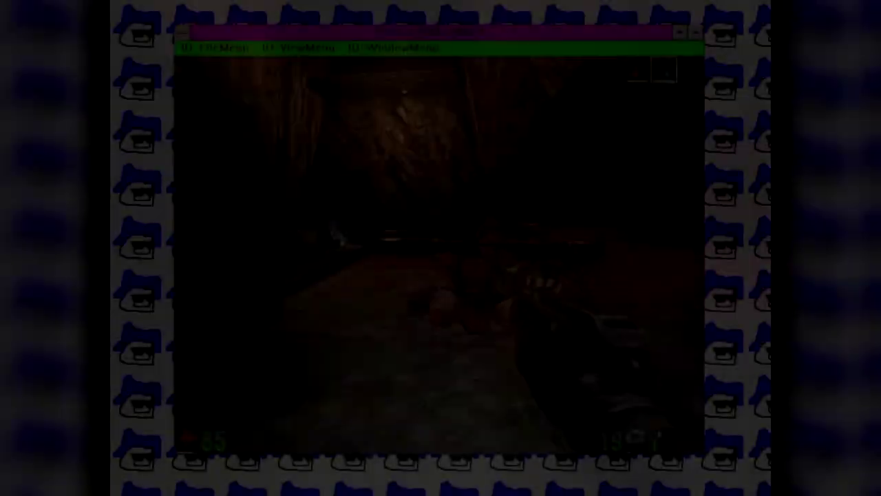
key(Left)
key(Left)
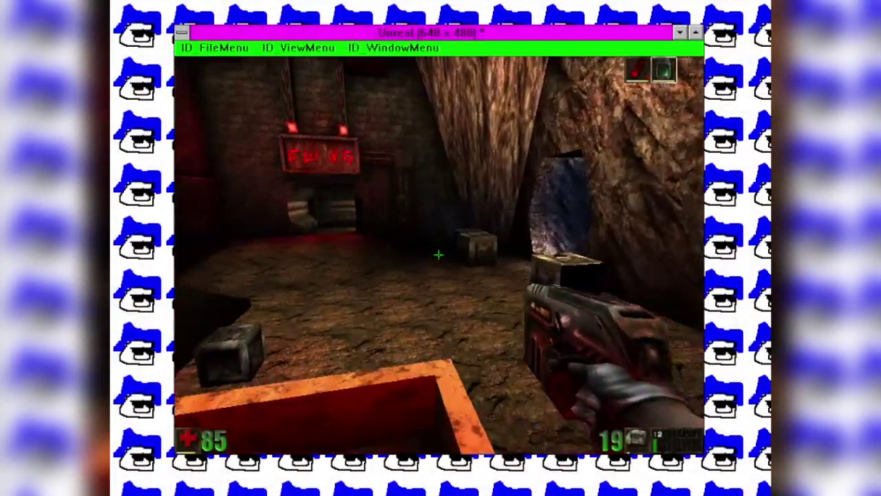
- Look through the Game options and the Save Game slots, leaving without saving
key(Escape)
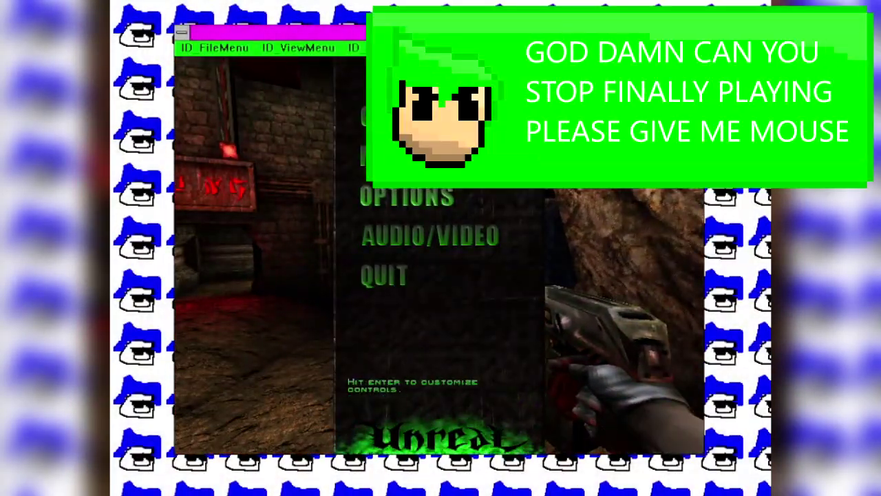
key(Up)
key(Up)
key(Return)
key(Down)
key(Up)
key(Up)
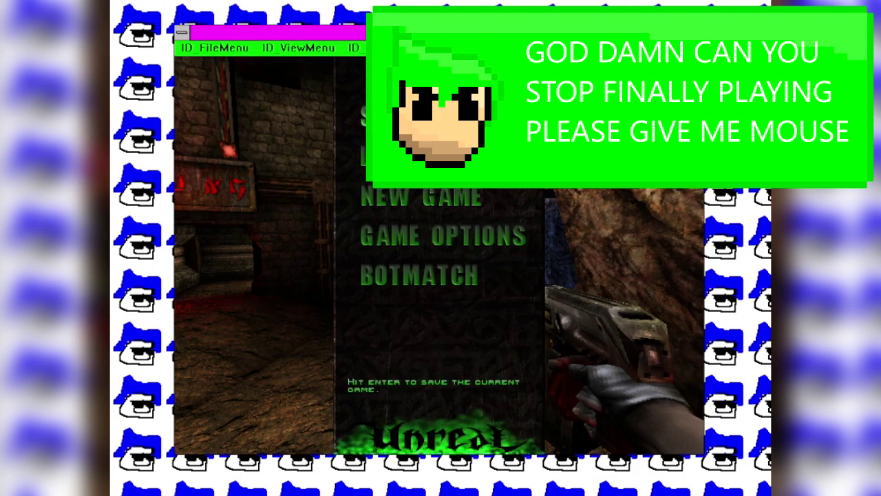
key(Return)
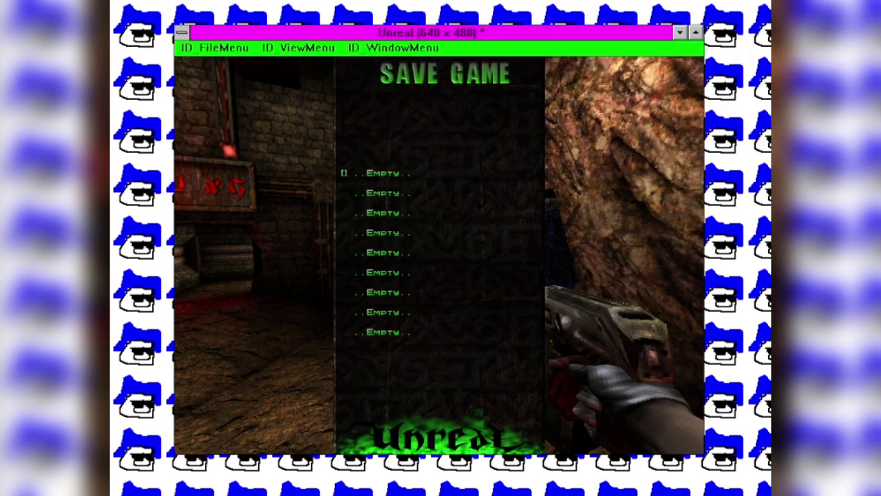
key(Escape)
key(Right)
key(Escape)
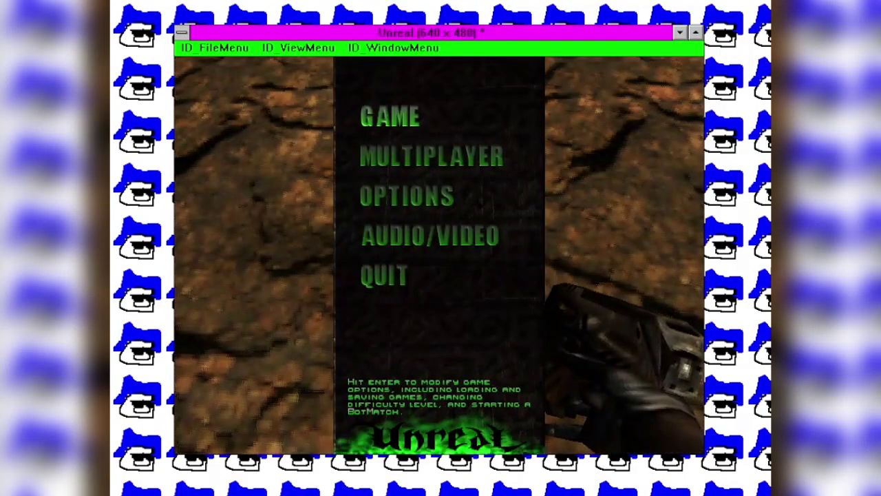
- Quit Unreal and confirm leaving the game
key(Down)
key(Down)
key(Down)
key(Down)
key(Return)
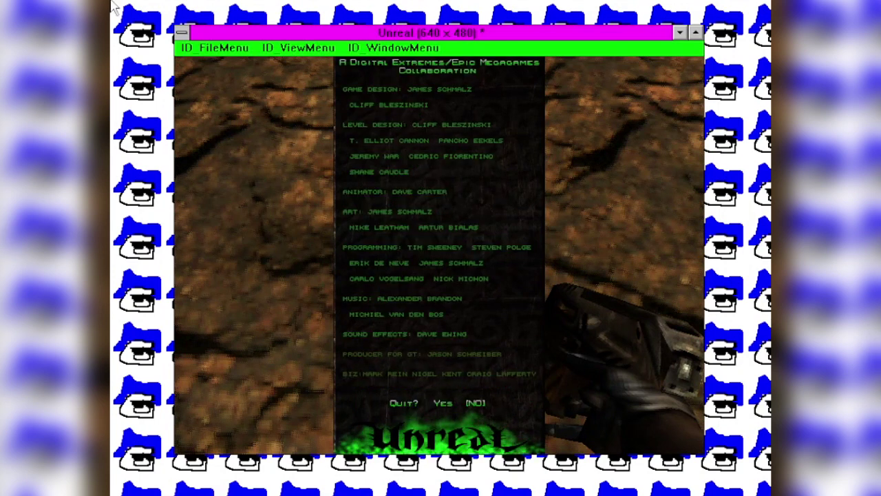
key(Left)
key(Return)
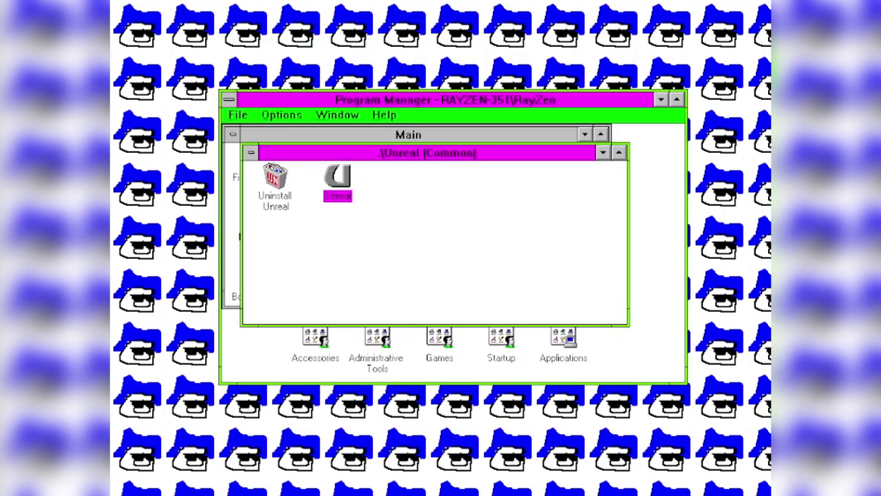
- Push the Unreal and Main group windows and the Administrative Tools icon beyond Program Manager's visible area
key(ctrl+F4)
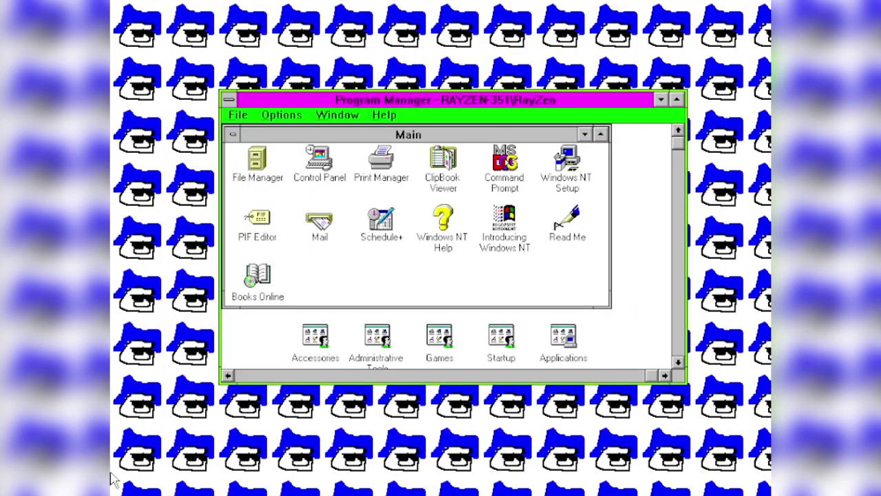
key(ctrl+F4)
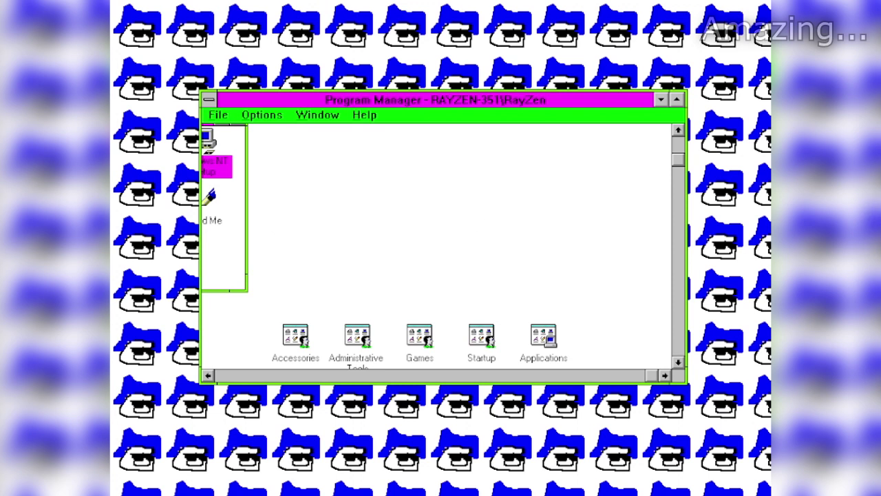
drag(356, 337, 208, 338)
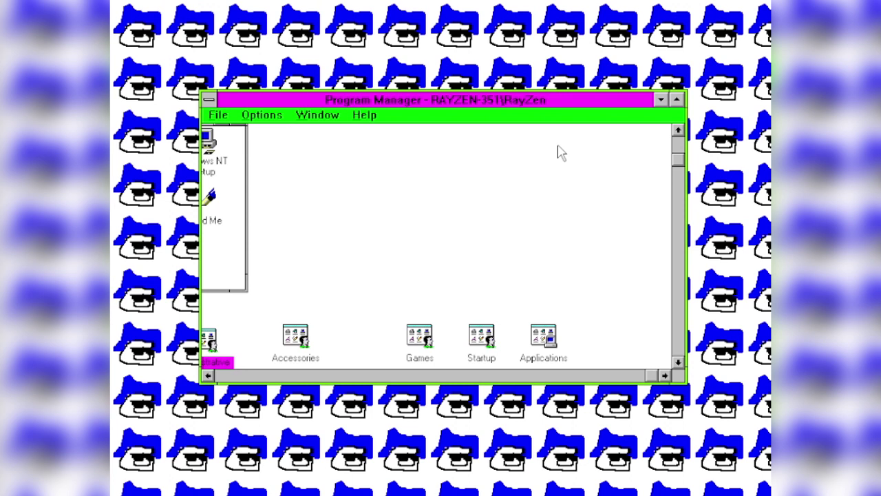
click(217, 117)
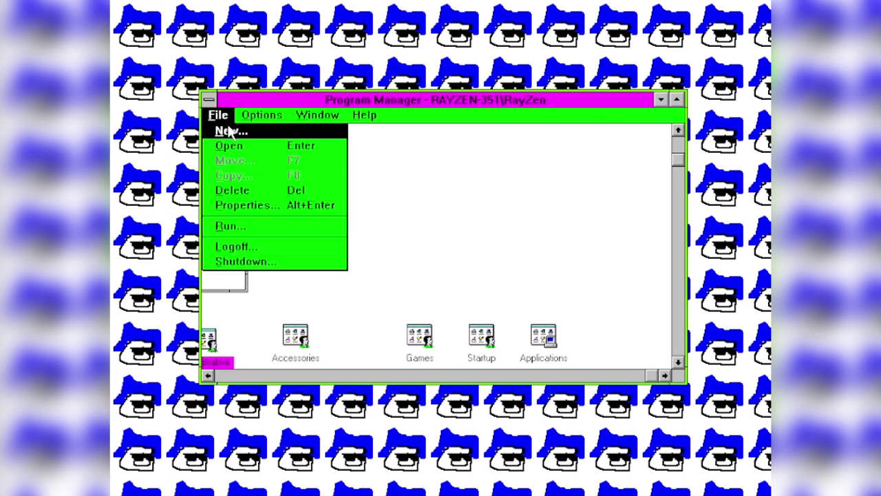
click(331, 165)
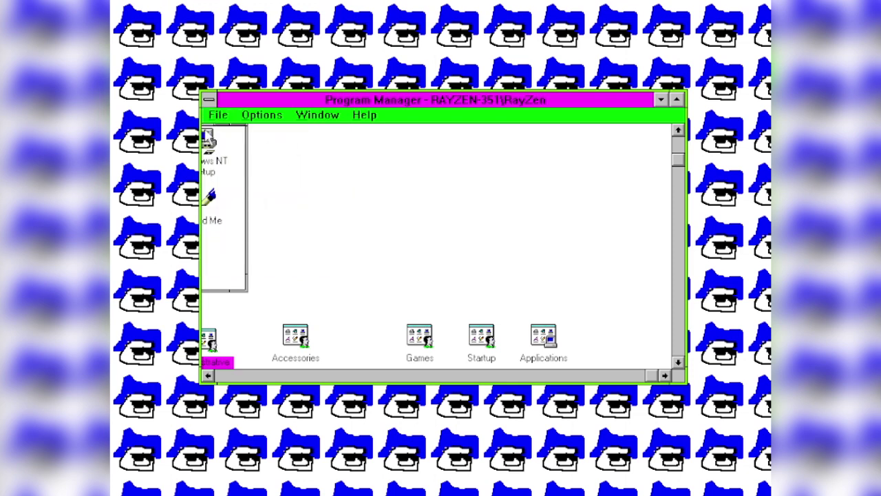
- Bring the Main group window and the Administrative Tools icon back into view, and minimize Main
drag(212, 135, 588, 153)
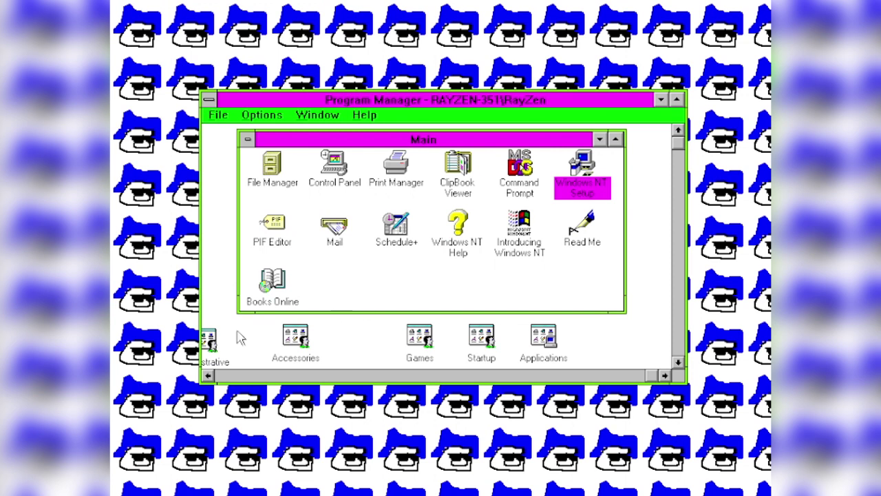
drag(221, 340, 242, 338)
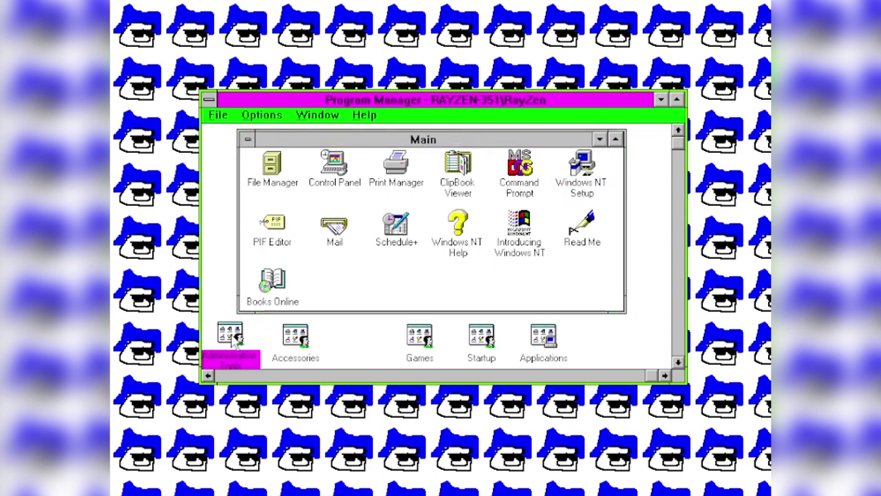
click(247, 138)
click(260, 196)
click(250, 330)
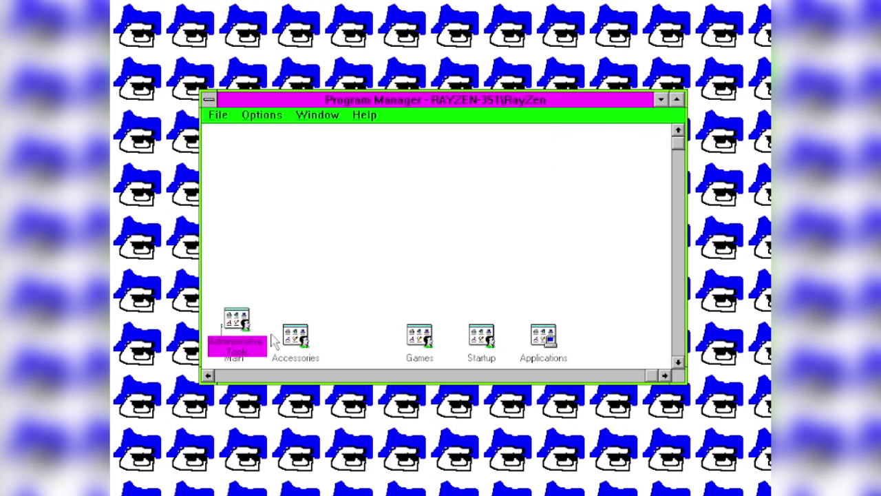
- Place the Administrative Tools icon between Accessories and Games, and adjust the Accessories icon's height in the row
drag(295, 339, 353, 330)
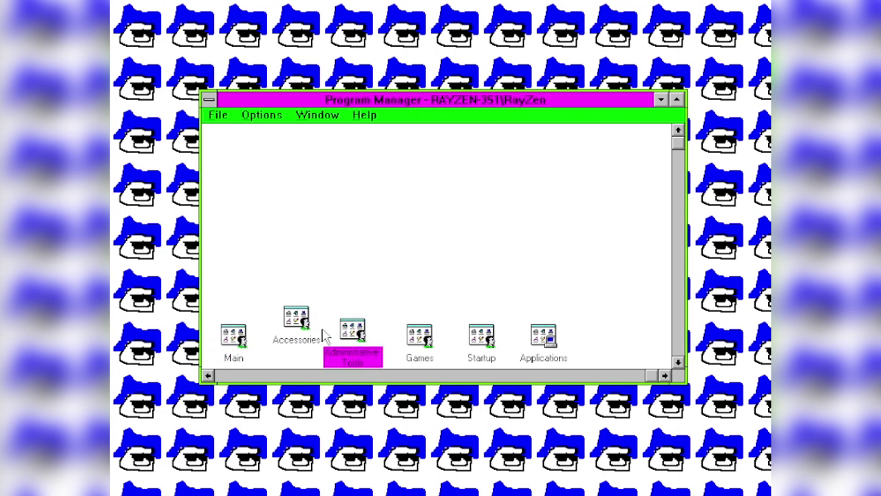
drag(297, 318, 296, 326)
drag(352, 330, 351, 320)
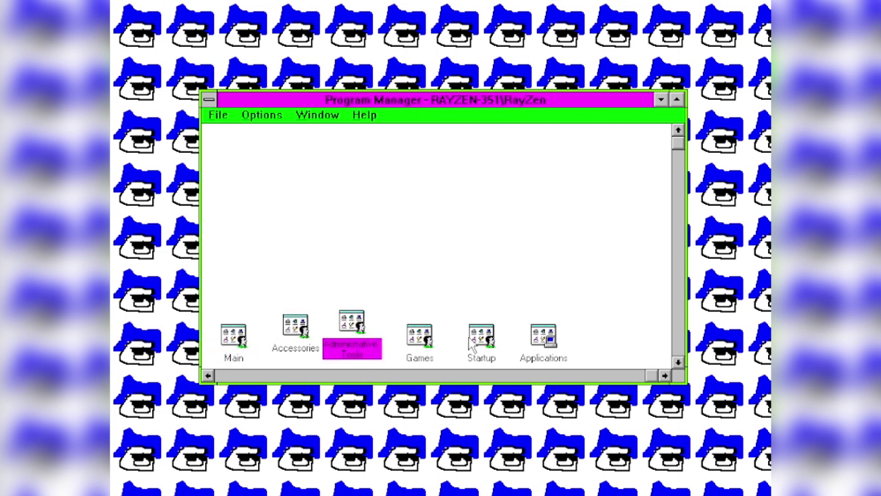
- Move the Unreal group window back into view and reduce it to an icon
click(678, 362)
click(678, 362)
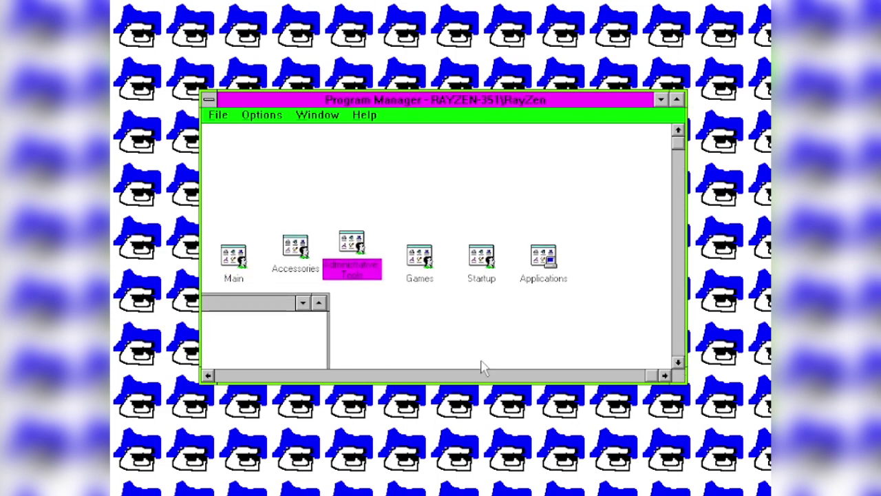
drag(220, 321, 674, 174)
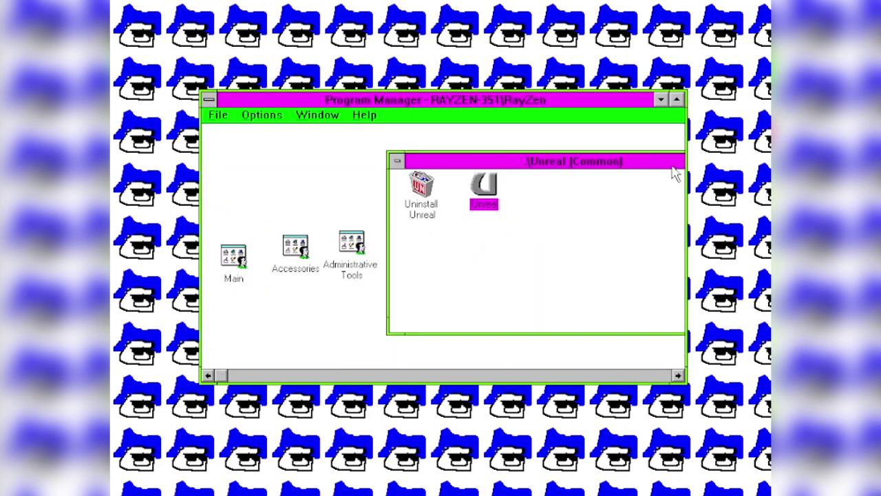
double_click(395, 163)
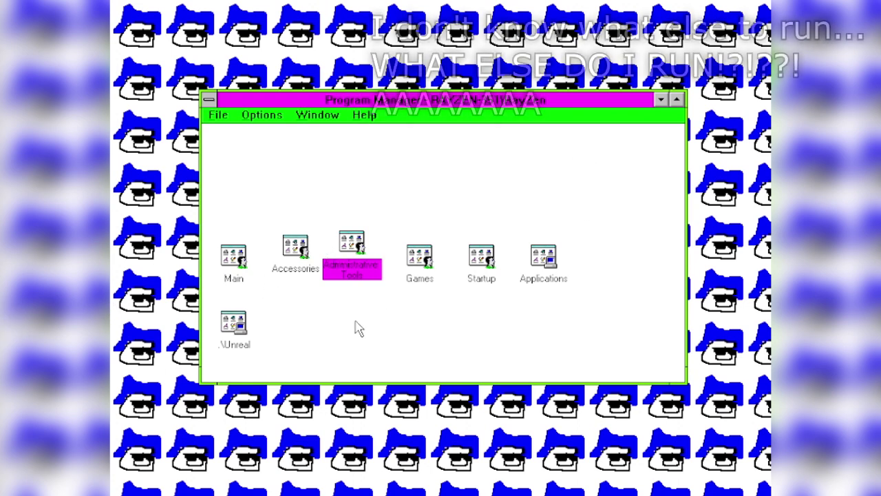
- Start Minesweeper from the Games group and uncover squares in the minefield's top row
double_click(420, 259)
double_click(348, 234)
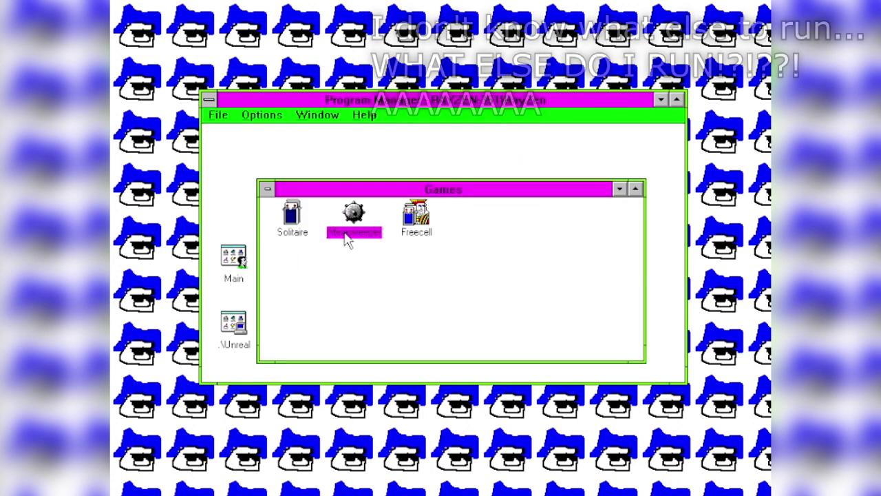
click(189, 120)
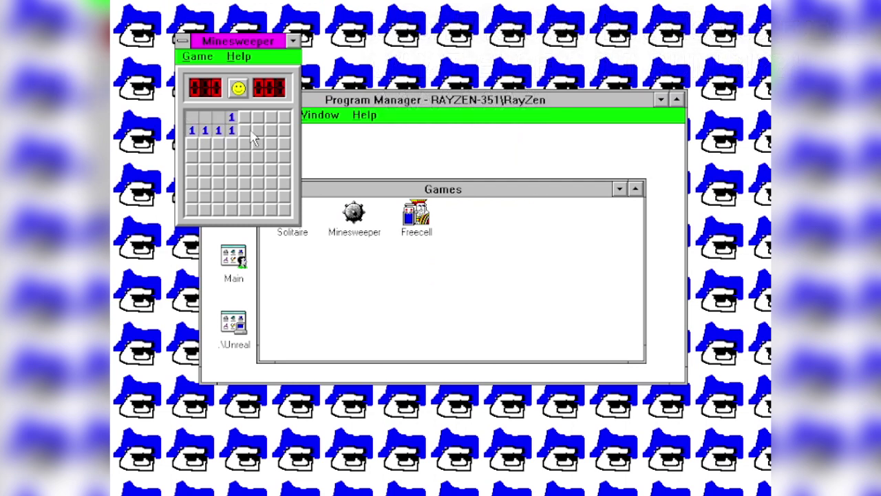
click(244, 118)
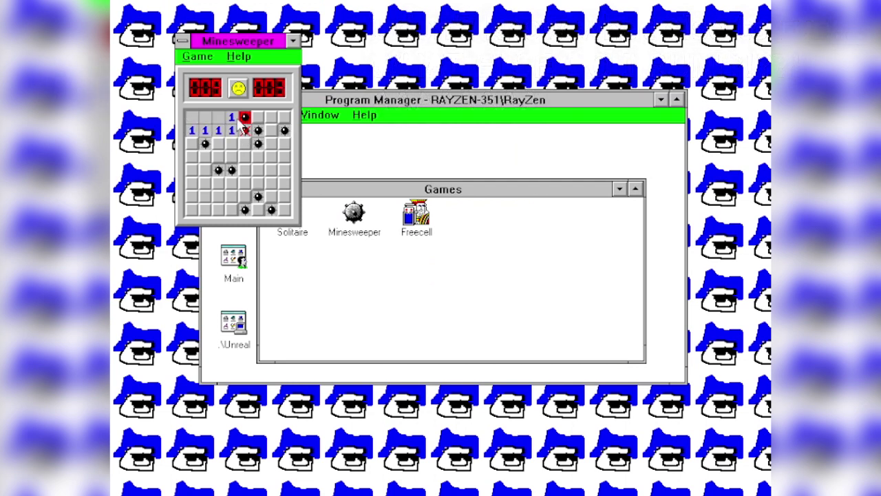
click(239, 90)
click(191, 130)
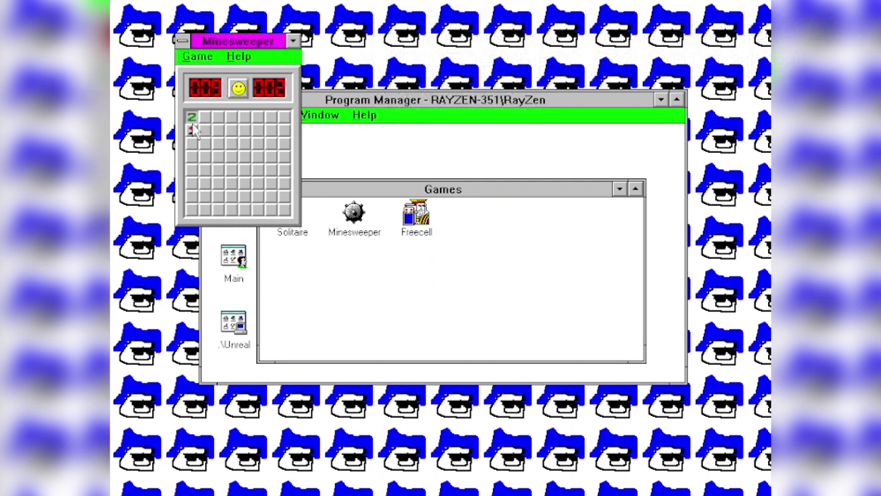
click(205, 130)
- Start a new Minesweeper game, uncover the upper-left corner, flag the fourth column's mines in rows four and five, and clear the neighbouring squares
click(239, 93)
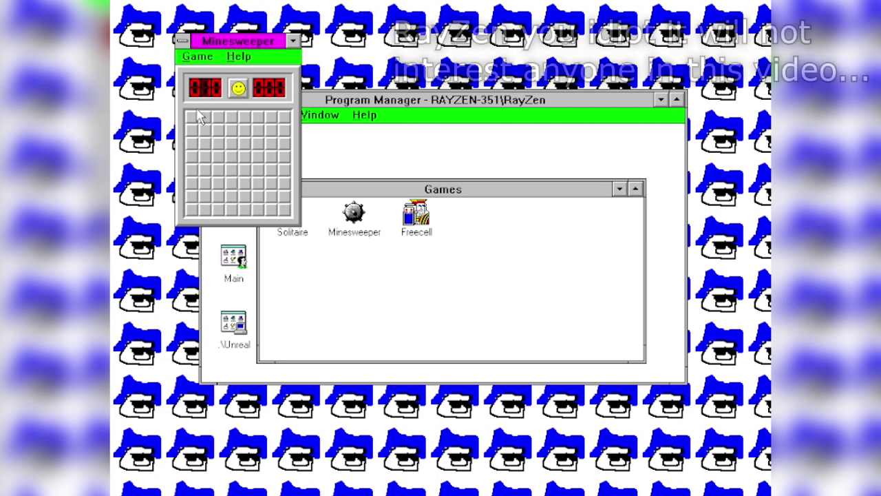
click(192, 122)
right_click(231, 169)
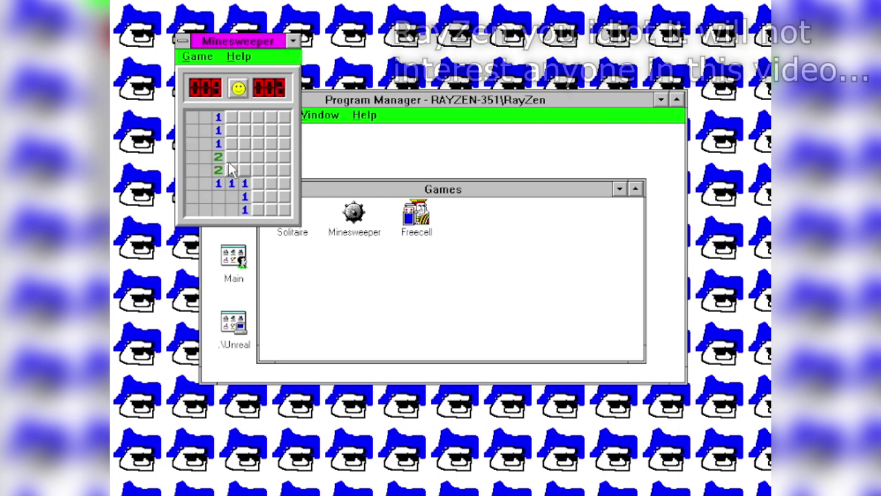
right_click(231, 156)
click(232, 130)
click(231, 144)
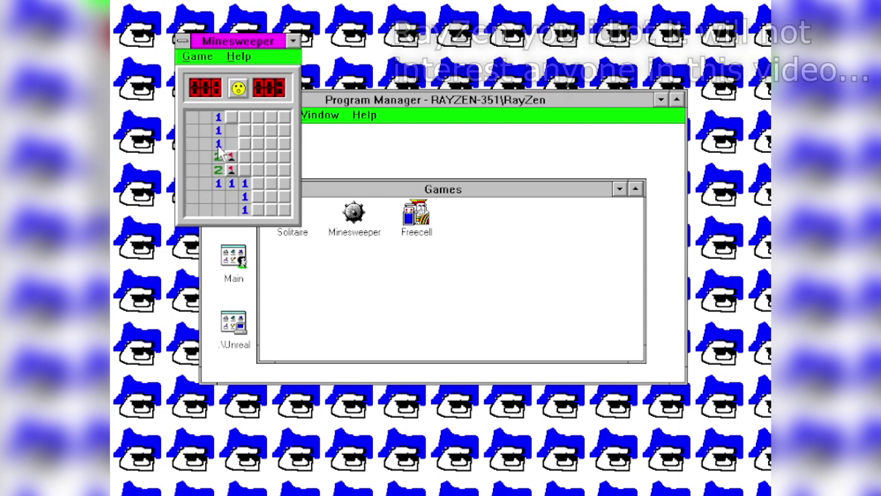
middle_click(246, 180)
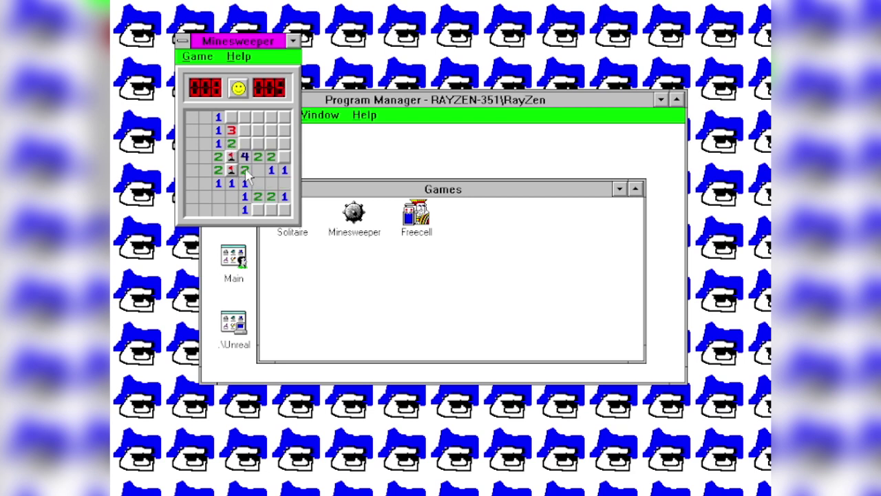
- Flag the mines in the minefield's upper four rows and uncover all safe squares there
right_click(284, 156)
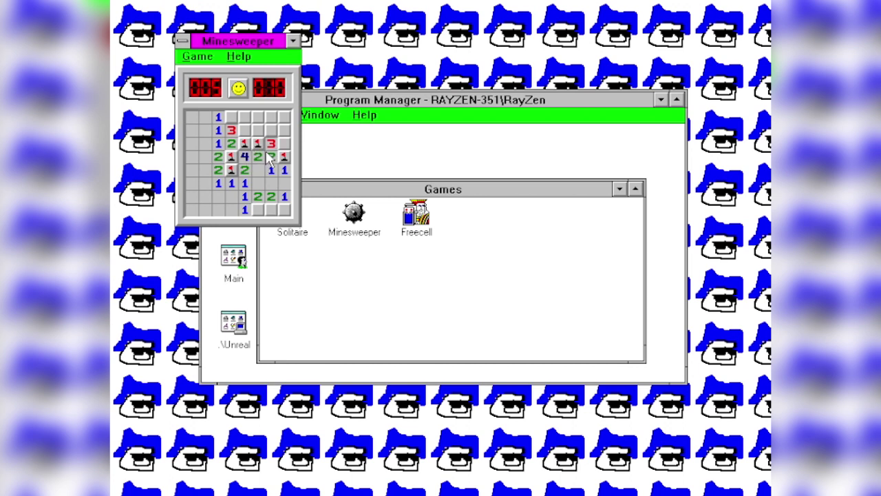
middle_click(272, 157)
middle_click(271, 143)
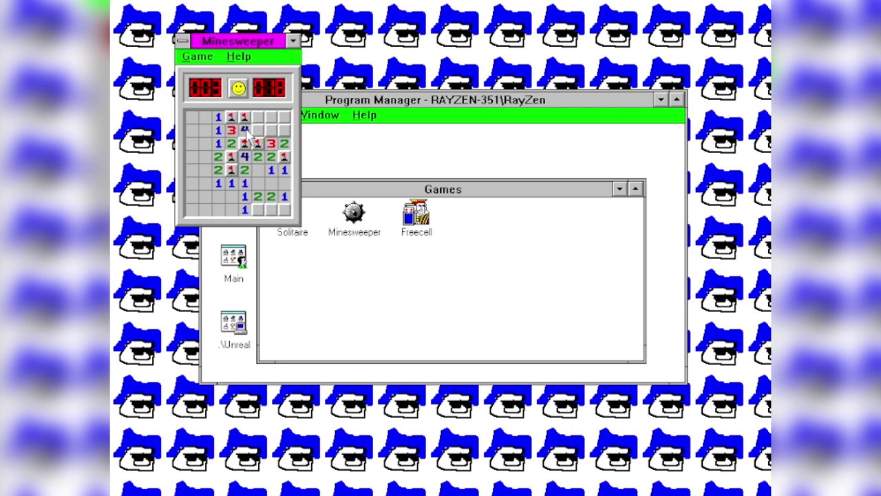
click(257, 131)
click(257, 117)
click(271, 117)
click(270, 130)
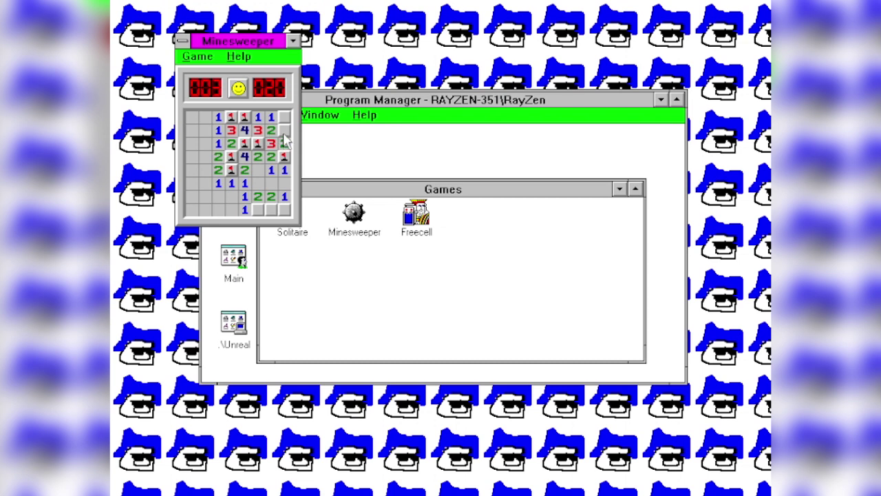
click(285, 143)
click(284, 117)
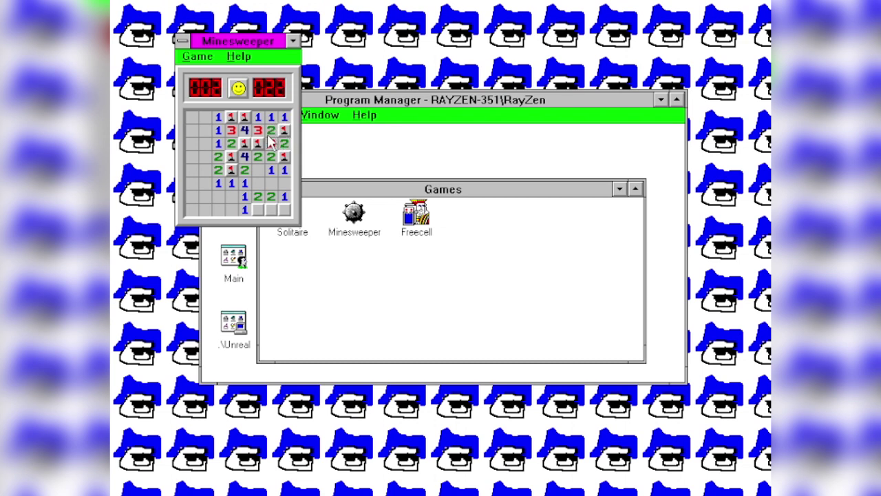
- Flag the sixth and seventh squares of the minefield's last row and uncover the remaining corner square
right_click(257, 210)
right_click(270, 210)
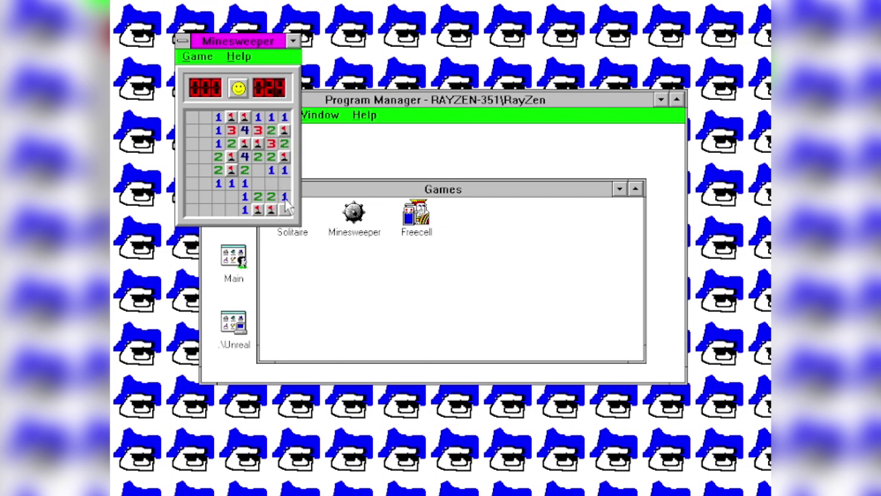
click(285, 209)
- Enter the player's name for the fastest beginner time and dismiss the Fastest Mine Sweepers list
text(R)
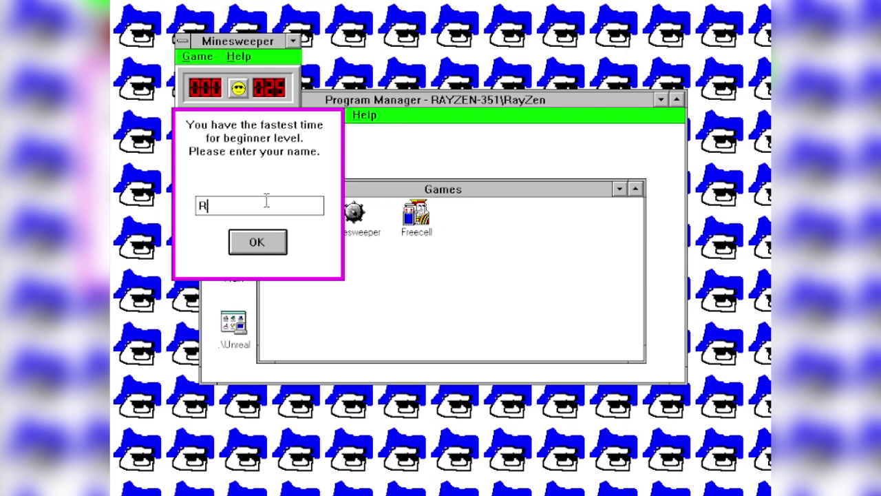
text(ayZen)
key(Return)
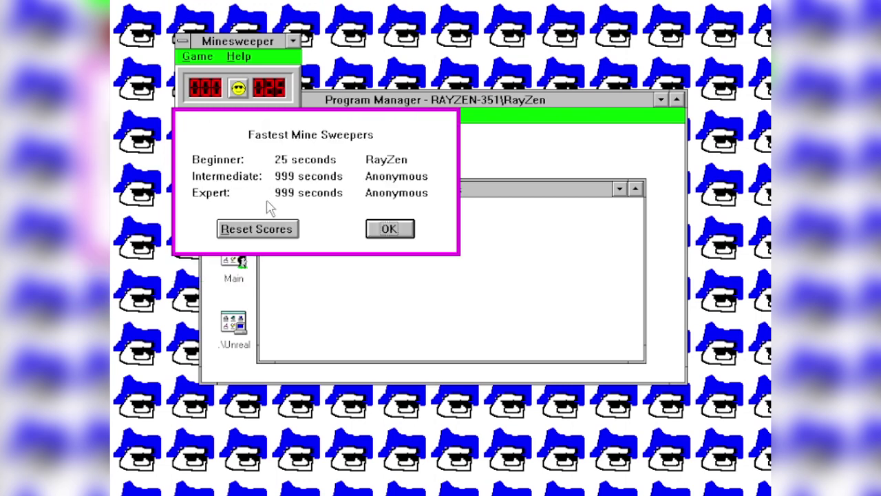
click(390, 229)
- Start another Minesweeper game, uncover both upper corners, flag the sixth square of row three, and uncover the square beside it
click(238, 87)
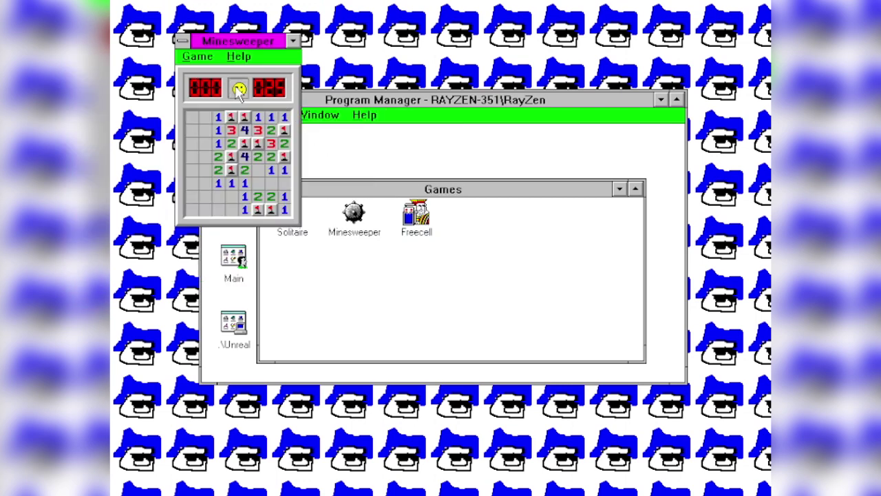
click(193, 117)
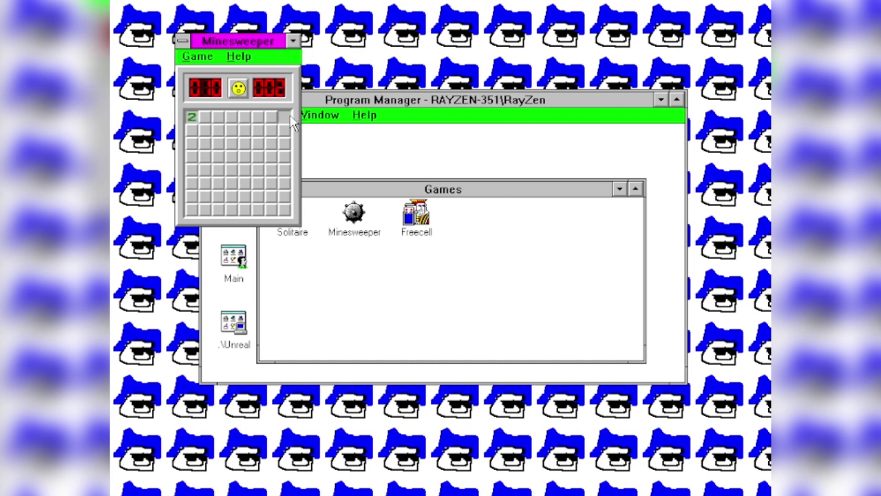
click(283, 119)
click(271, 157)
right_click(258, 143)
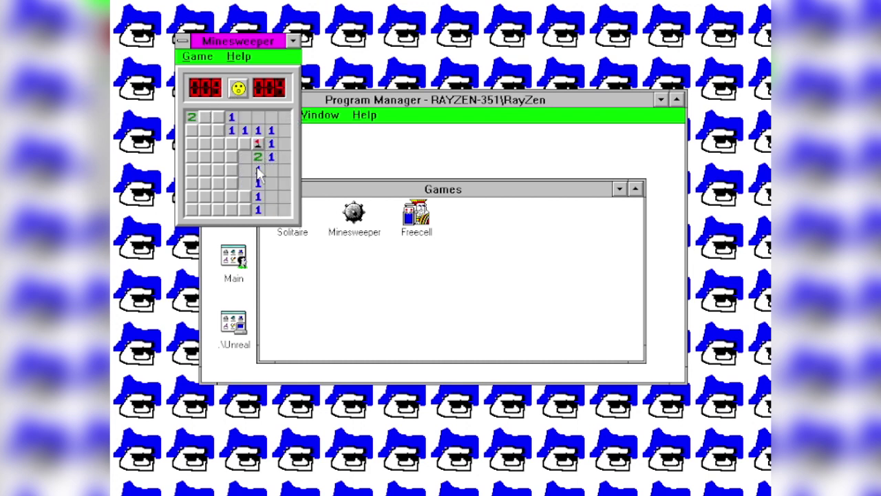
click(246, 142)
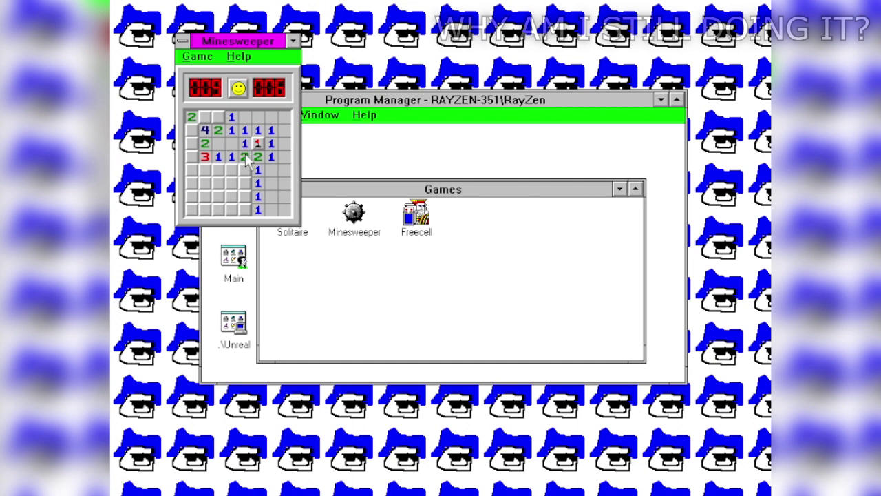
- Flag the fifth column's mines in rows five and eight and uncover the safe squares around them
right_click(245, 171)
click(233, 172)
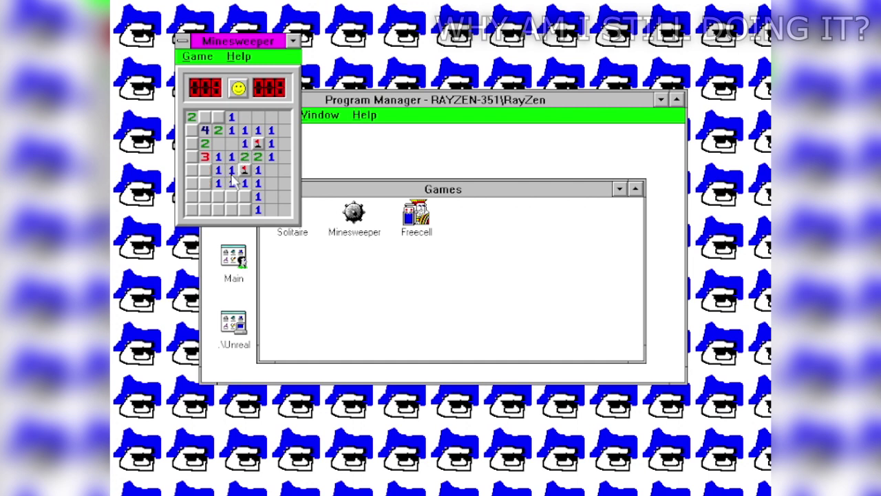
click(241, 197)
right_click(244, 209)
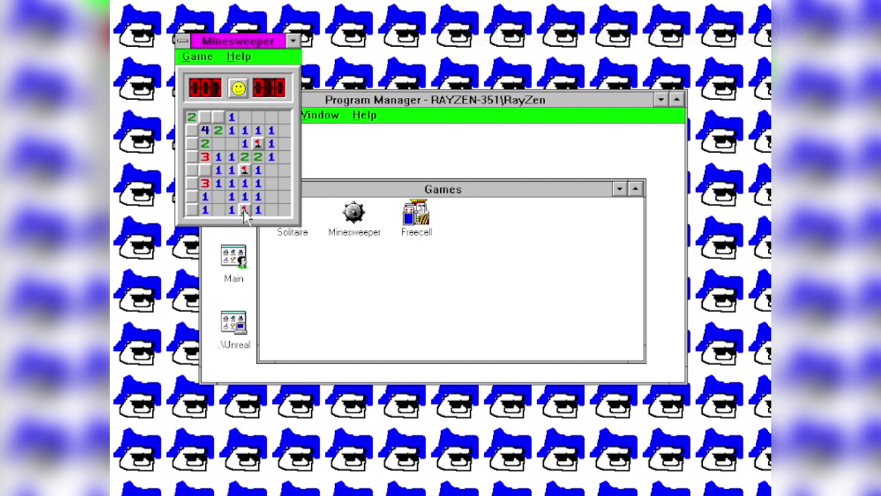
- Flag the remaining mines along the minefield's first two columns and top row, and uncover the last safe squares
right_click(206, 174)
right_click(191, 143)
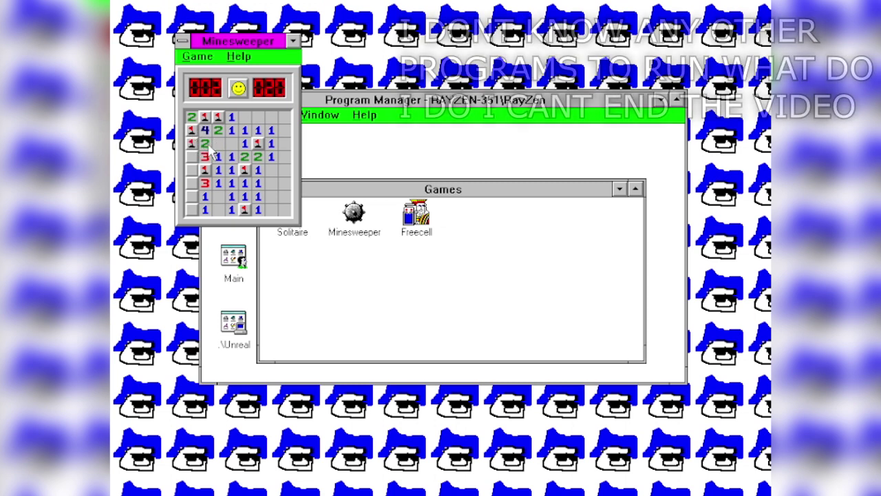
click(191, 156)
right_click(192, 169)
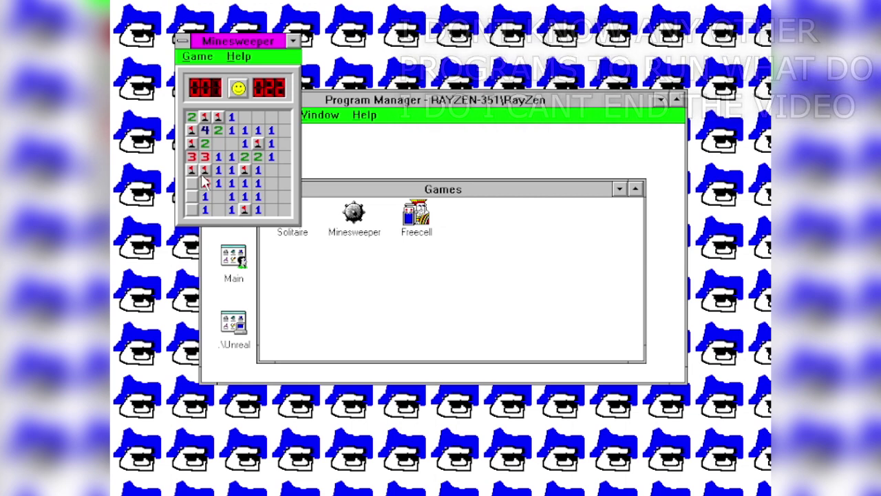
click(204, 183)
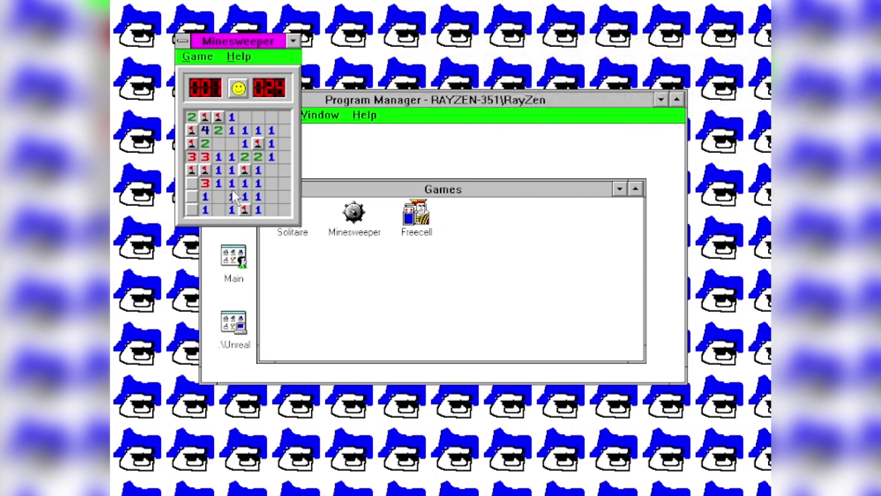
middle_click(206, 185)
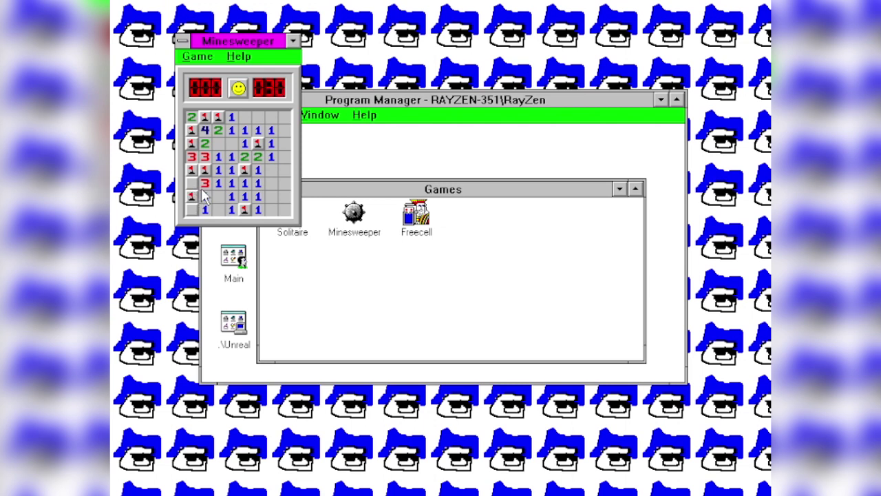
click(192, 183)
click(192, 209)
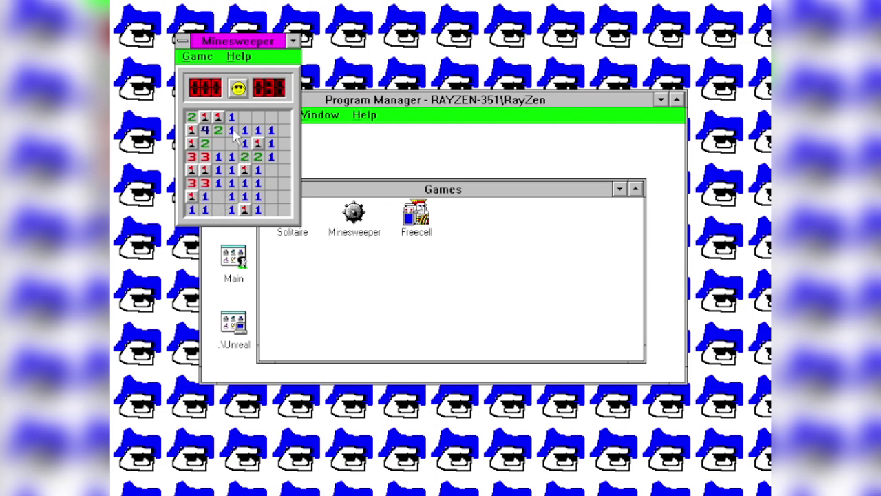
- Close Minesweeper and the Games group window
double_click(182, 41)
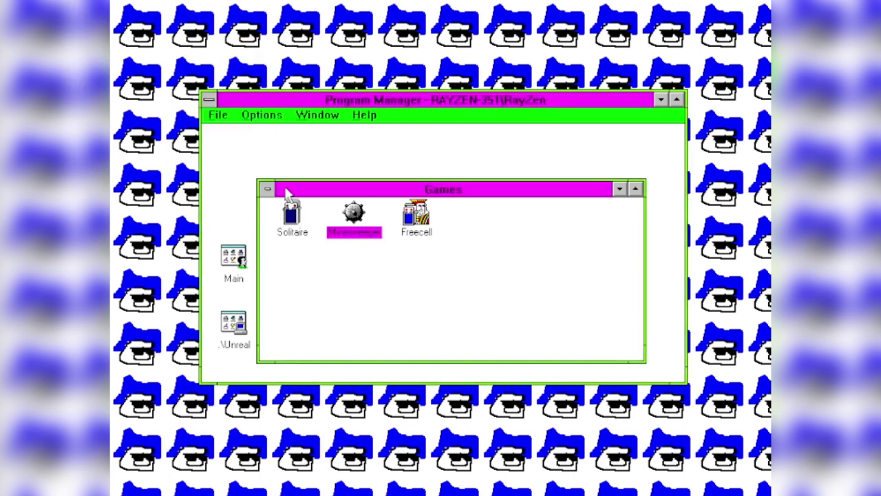
click(267, 188)
click(275, 249)
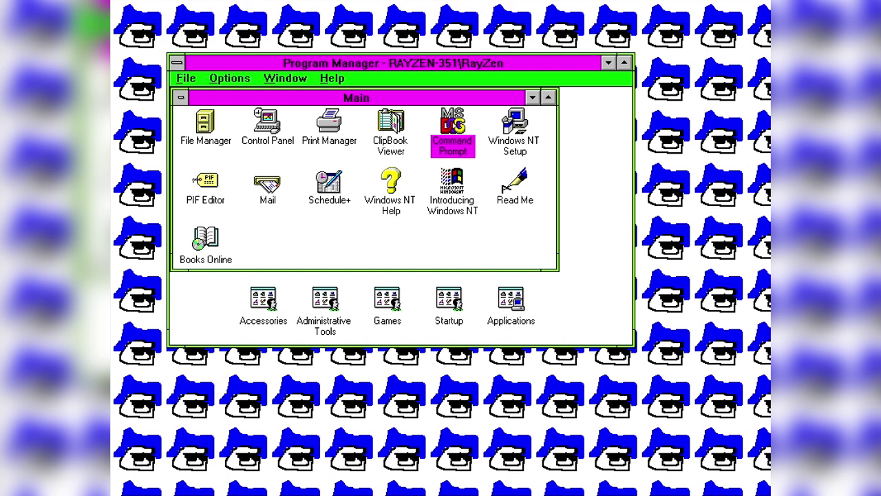
- Reduce the Main and Unreal group windows to icons, and briefly open the Administrative Tools group
double_click(183, 102)
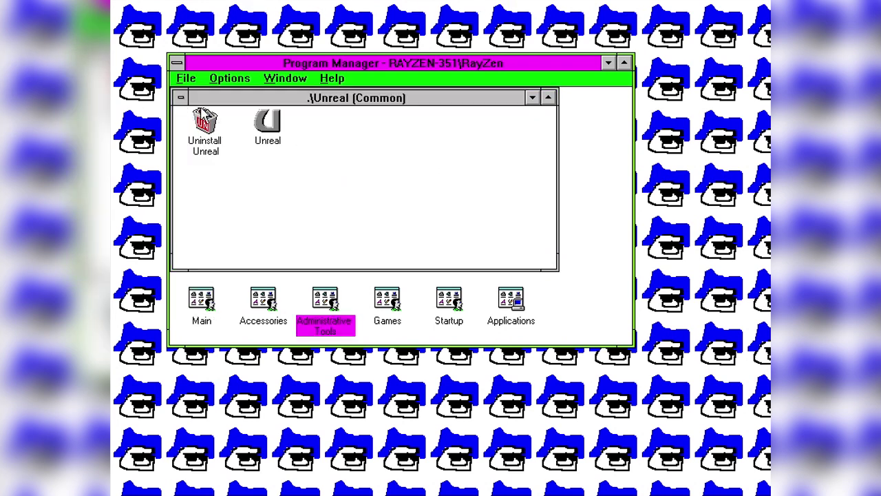
double_click(183, 103)
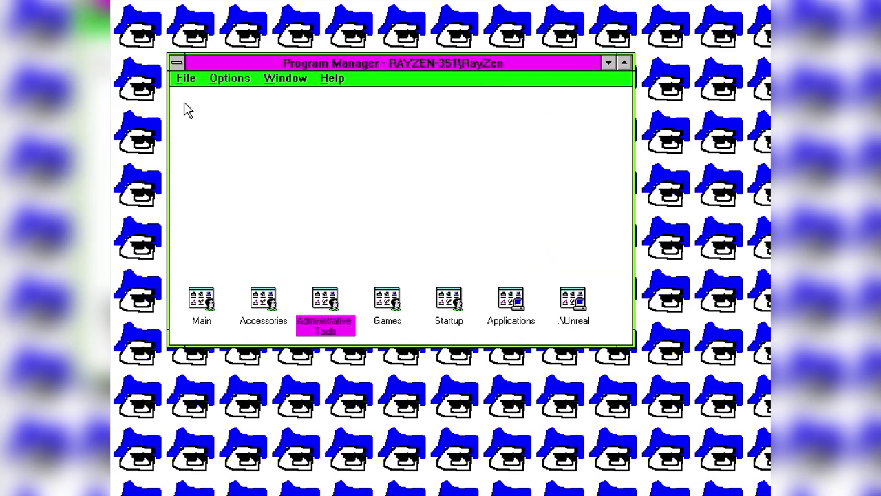
double_click(340, 323)
double_click(216, 134)
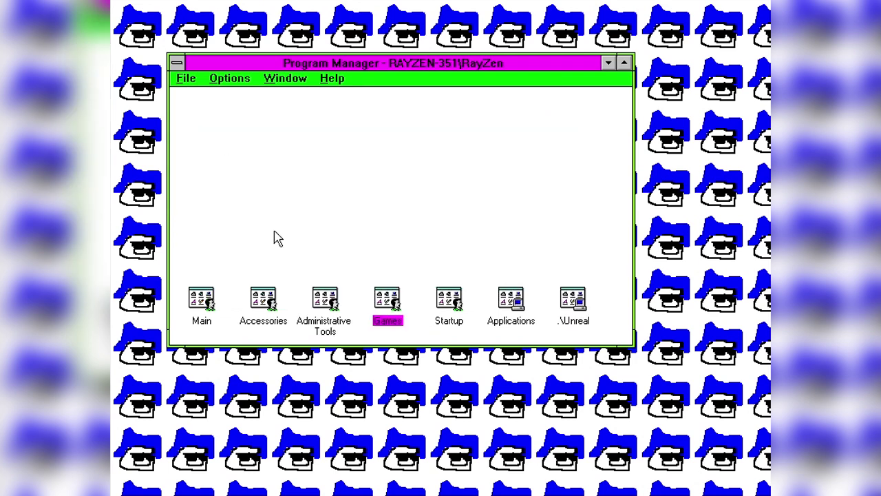
- Start RetroZilla from the Applications group and load razorback95.com
double_click(506, 317)
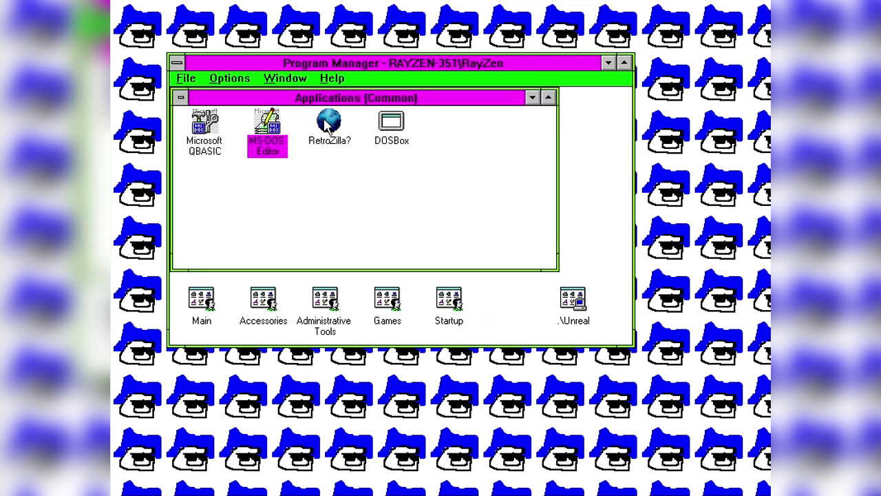
double_click(328, 124)
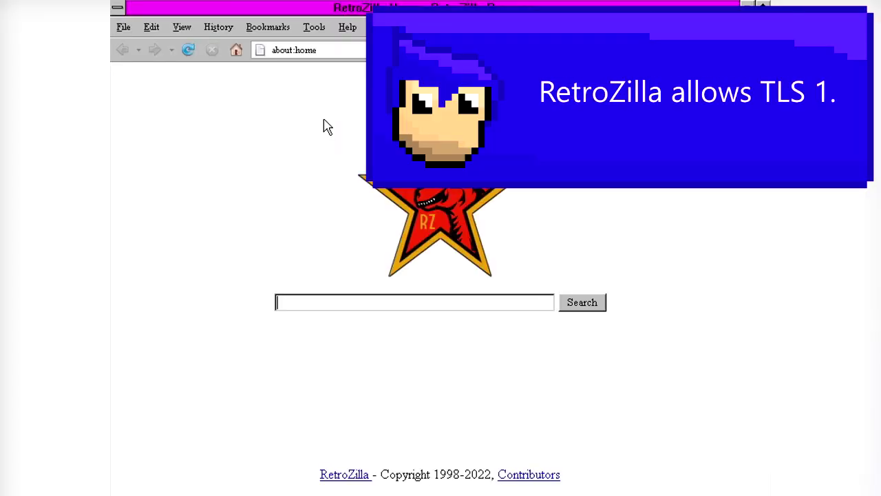
click(325, 51)
text(razorback95.com)
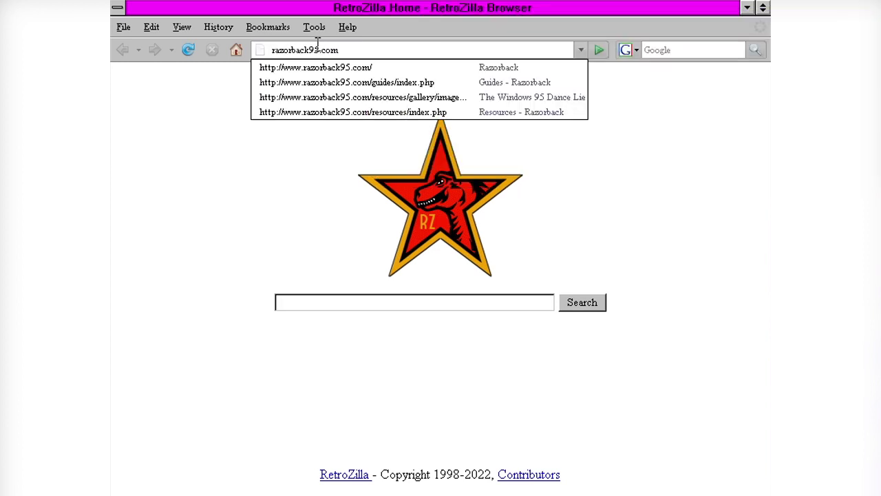
key(Return)
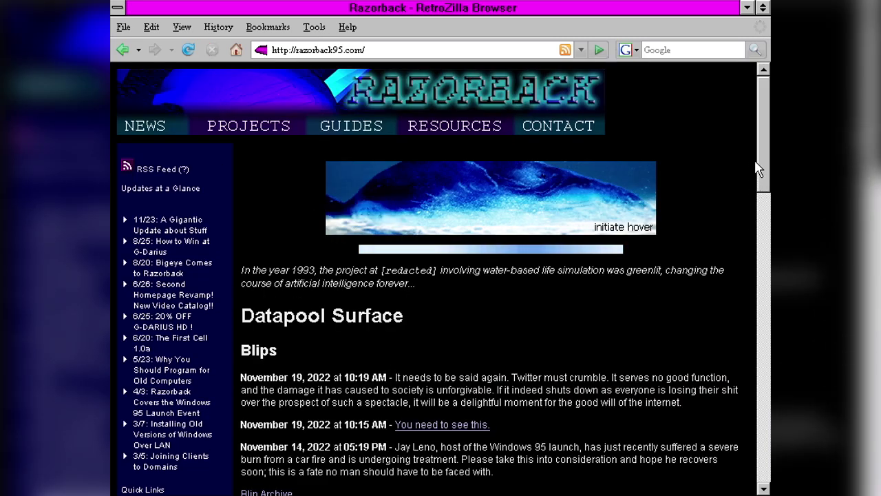
- Look through the Razorback home page, then open its News section and read down the latest articles
scroll(764, 207, down, 3)
drag(765, 211, 765, 168)
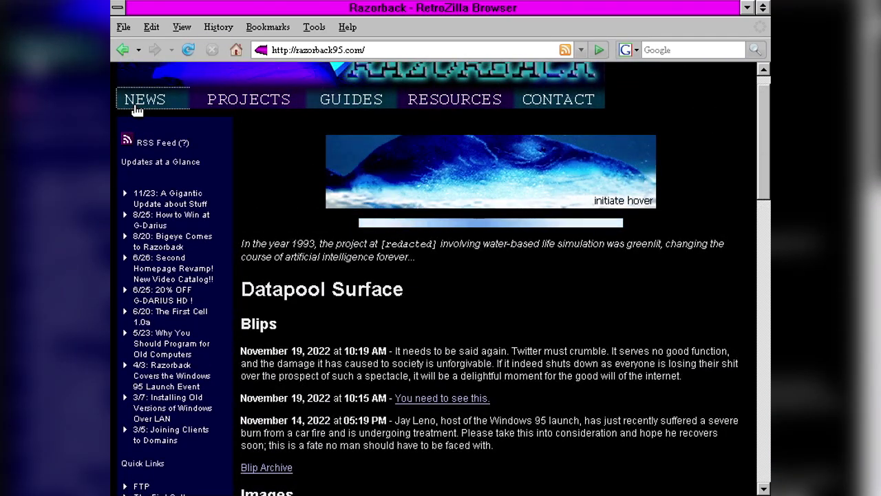
click(140, 101)
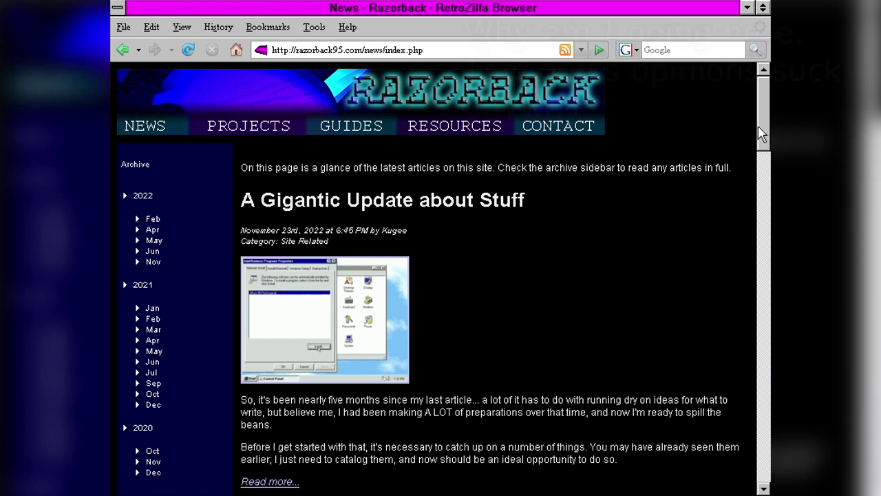
drag(760, 134, 765, 163)
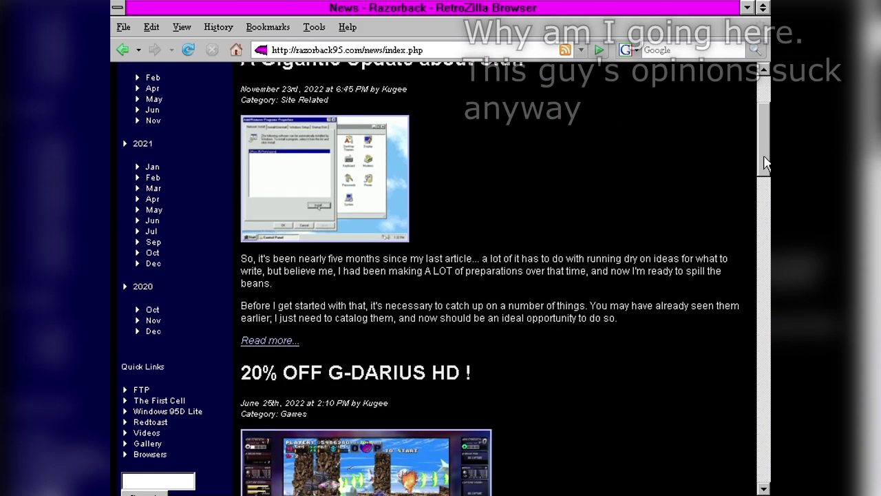
- Open the full article "A Gigantic Update about Stuff" and read through it down to the comment form
click(261, 342)
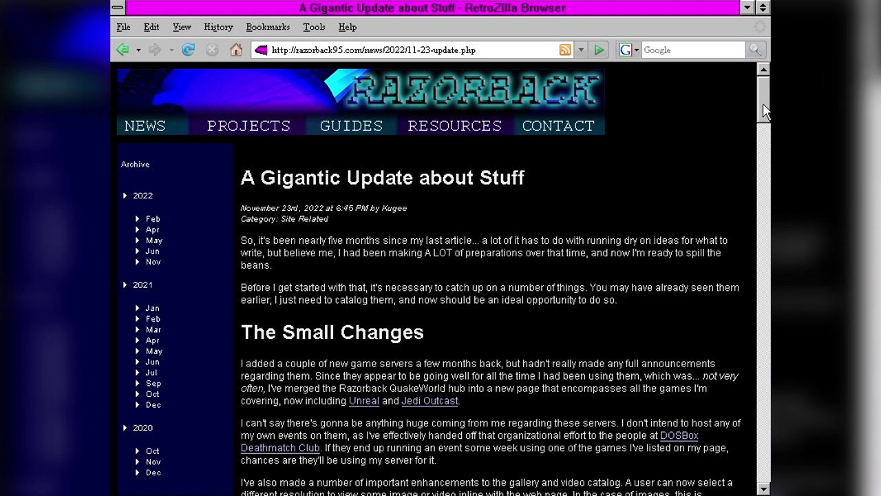
scroll(764, 121, down, 4)
drag(766, 125, 767, 141)
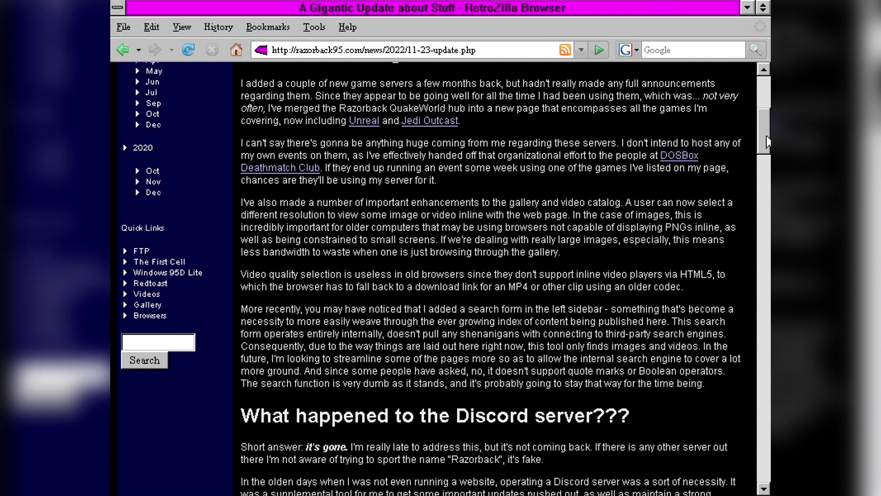
drag(766, 141, 762, 181)
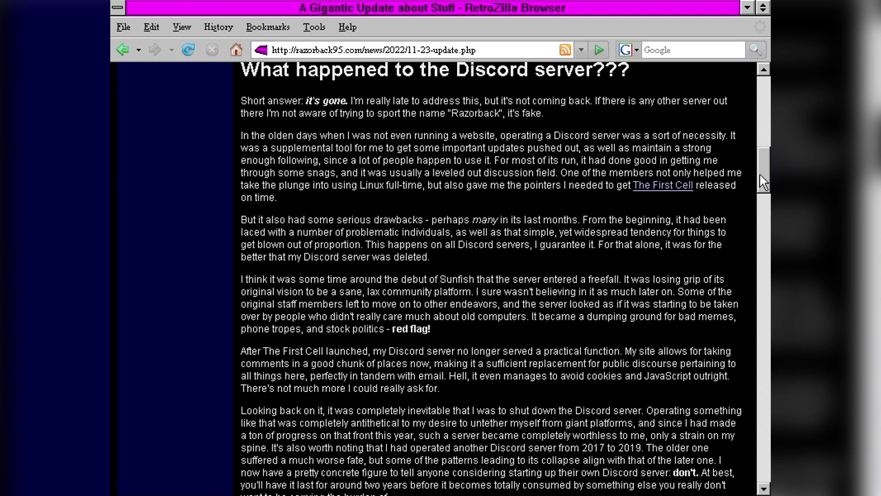
drag(763, 181, 763, 260)
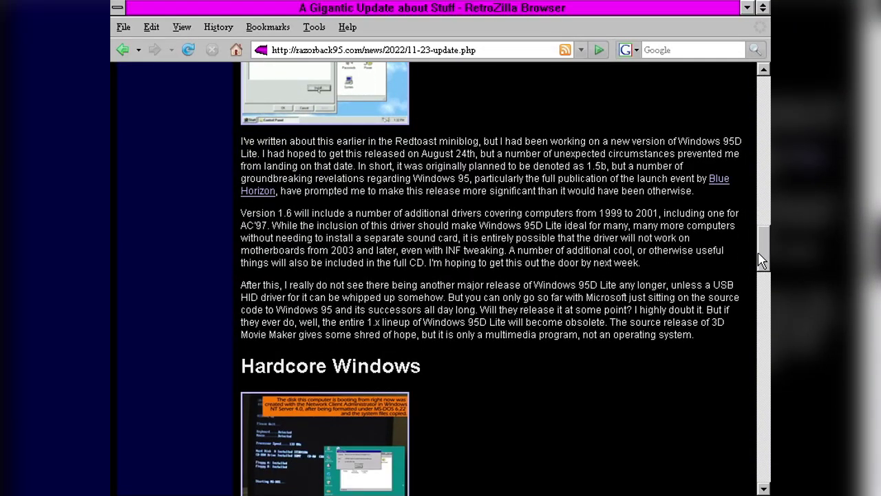
drag(760, 253, 760, 285)
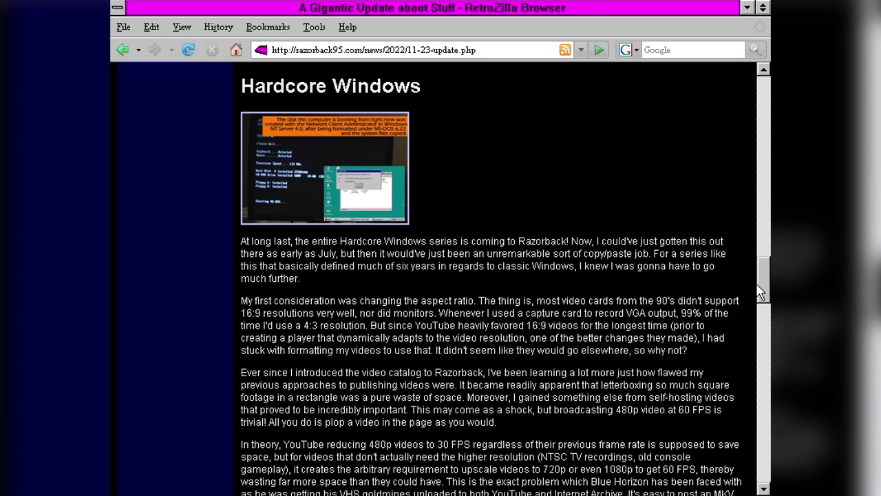
drag(760, 292, 739, 457)
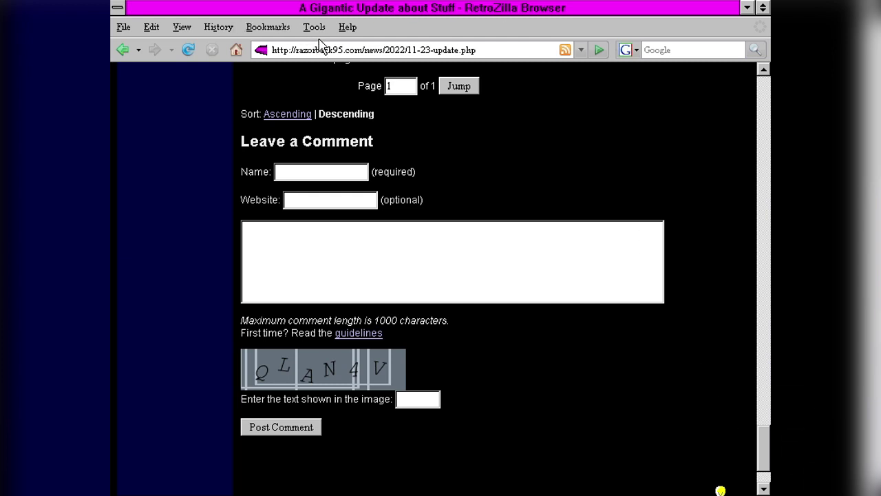
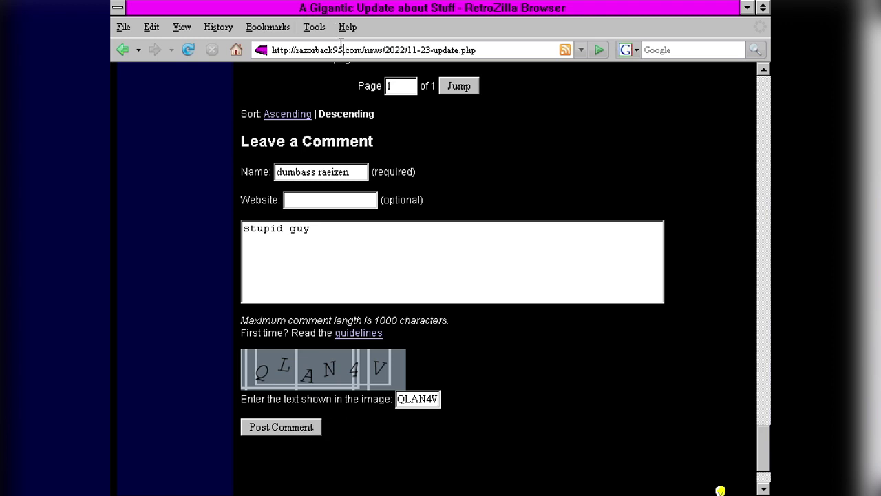
- Load the website toastytech.com
key(ctrl+l)
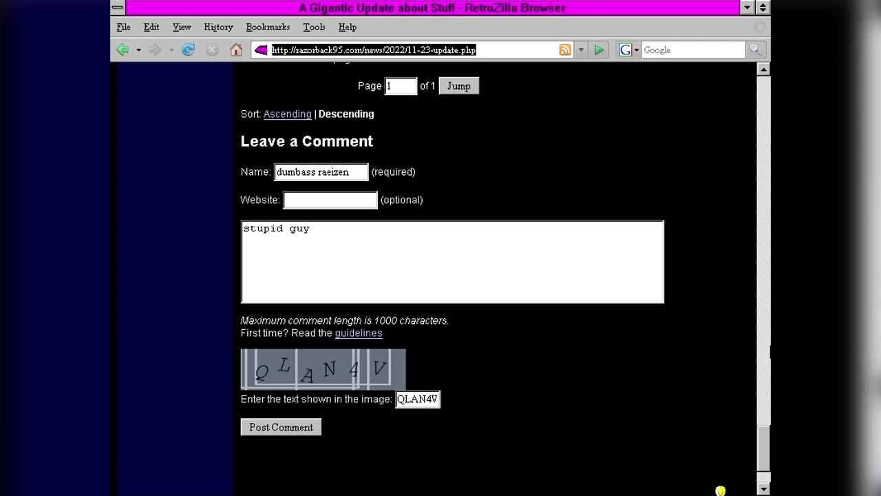
text(toastytech.co)
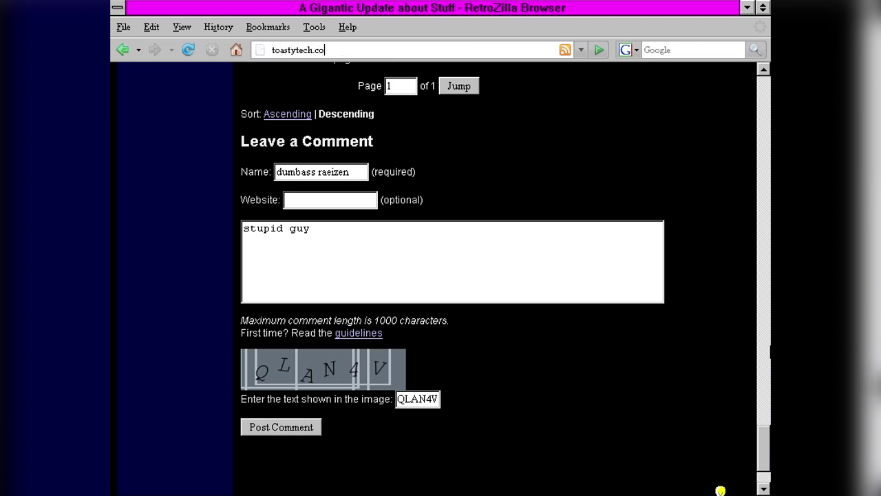
text(m)
key(Return)
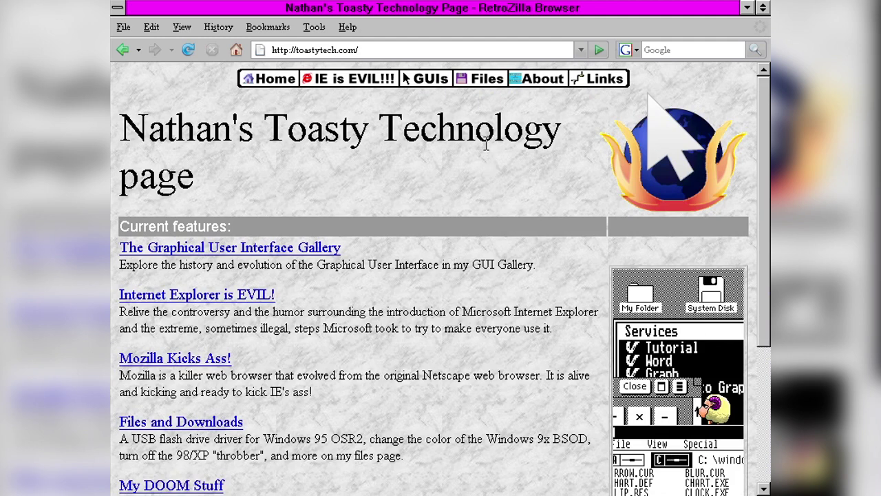
- Open the Microsoft Windows NT 3.51 page from the GUI gallery's Windows section and read it to the end
click(431, 79)
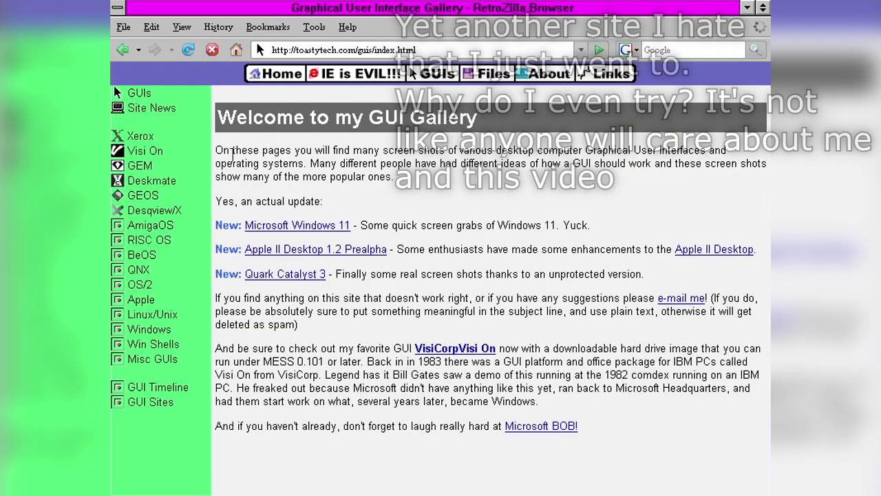
click(158, 334)
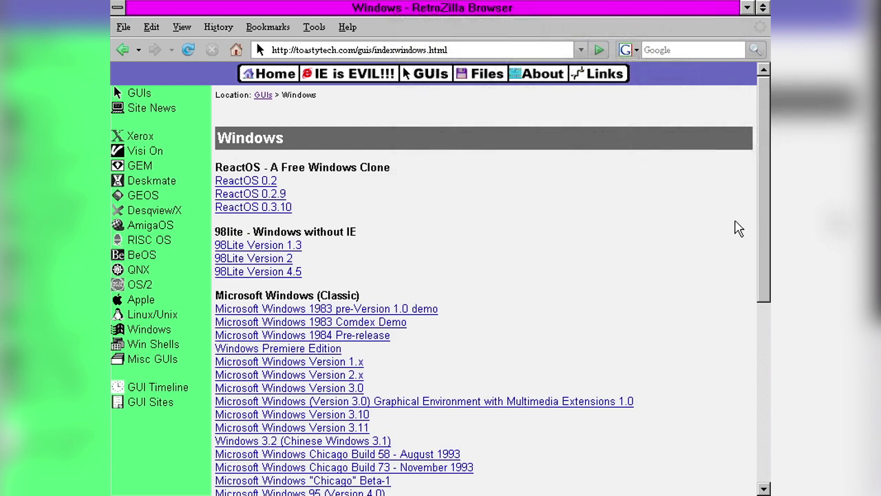
drag(762, 223, 768, 410)
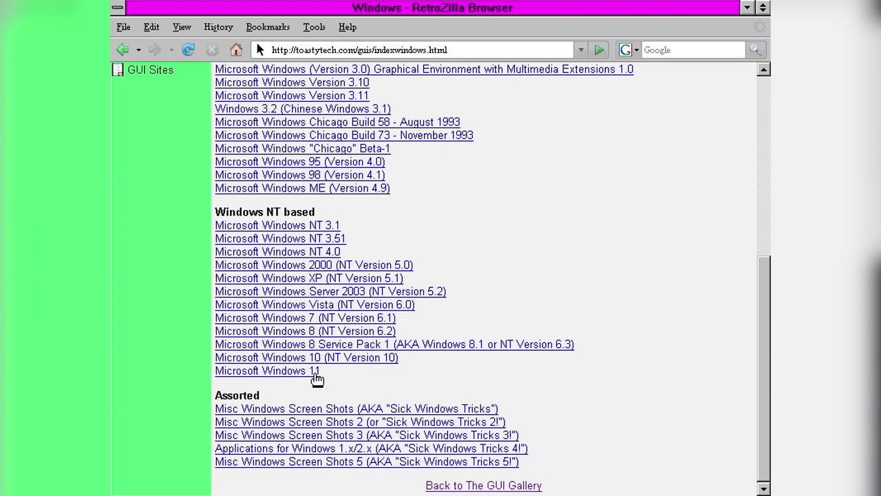
click(313, 241)
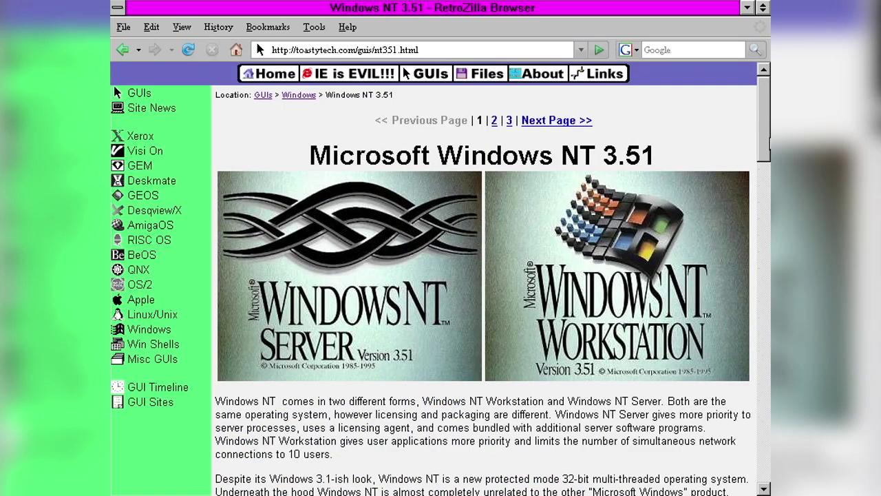
scroll(323, 254, down, 4)
scroll(482, 275, down, 6)
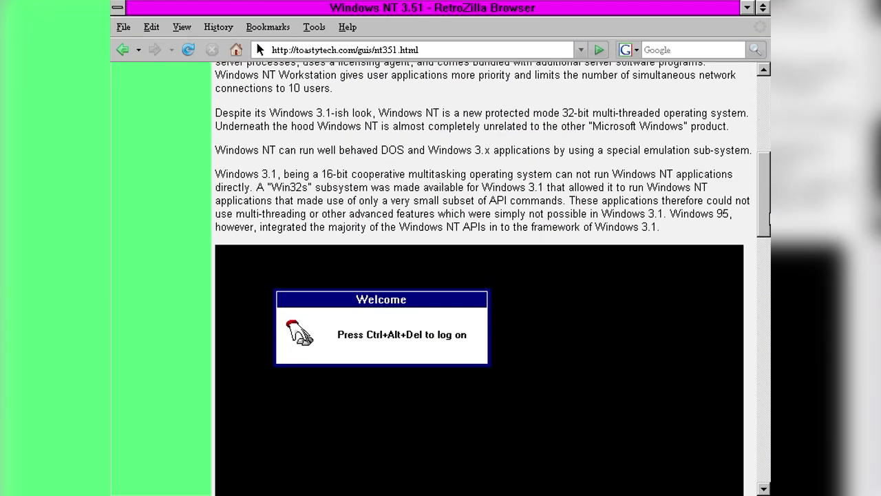
scroll(763, 313, down, 7)
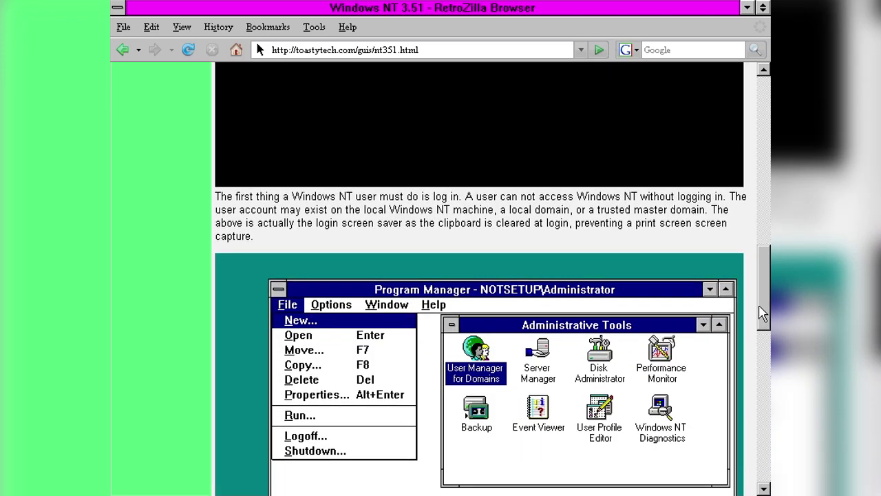
drag(762, 311, 763, 477)
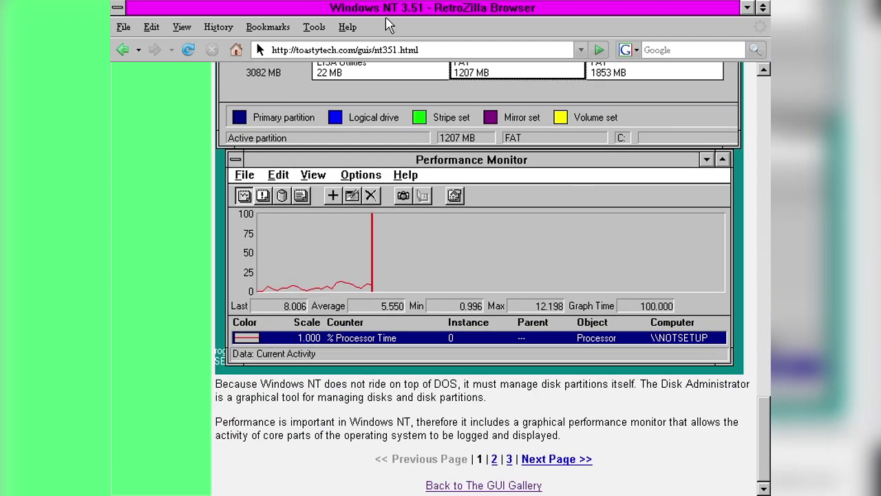
- Load frogfind.com and search it for "amogos"
click(381, 46)
text(frogfind.com)
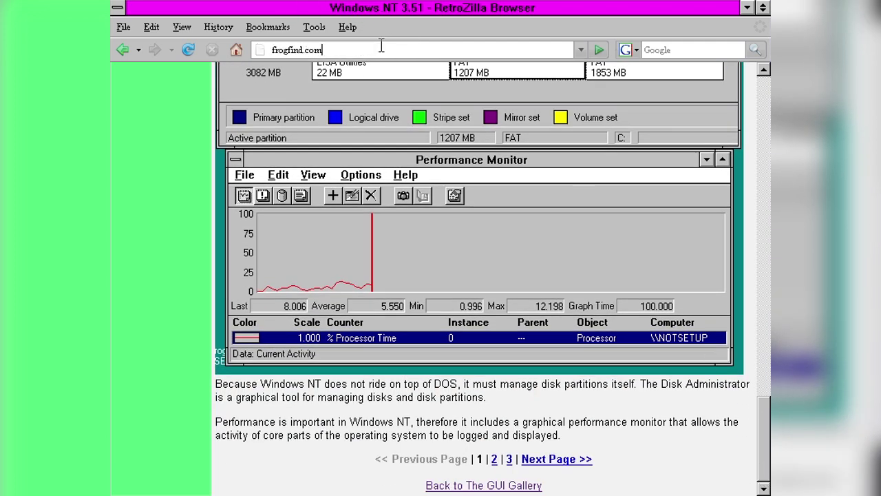
key(Return)
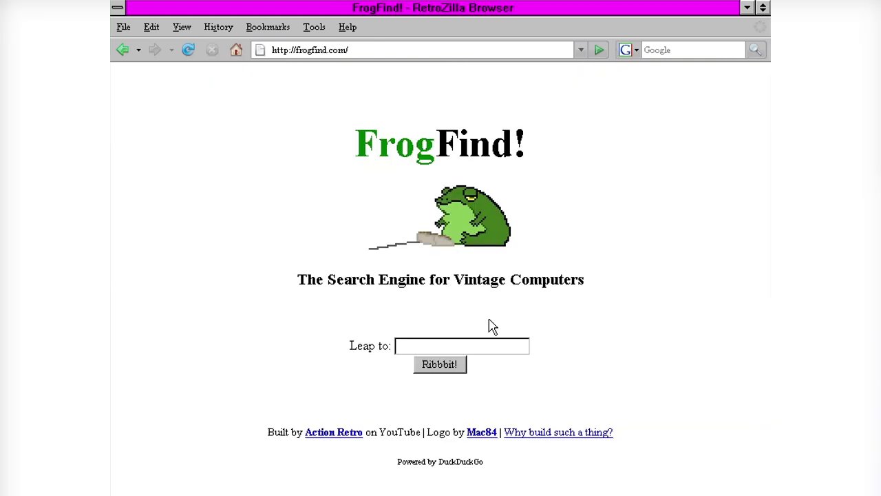
click(522, 338)
text(amogos)
key(Return)
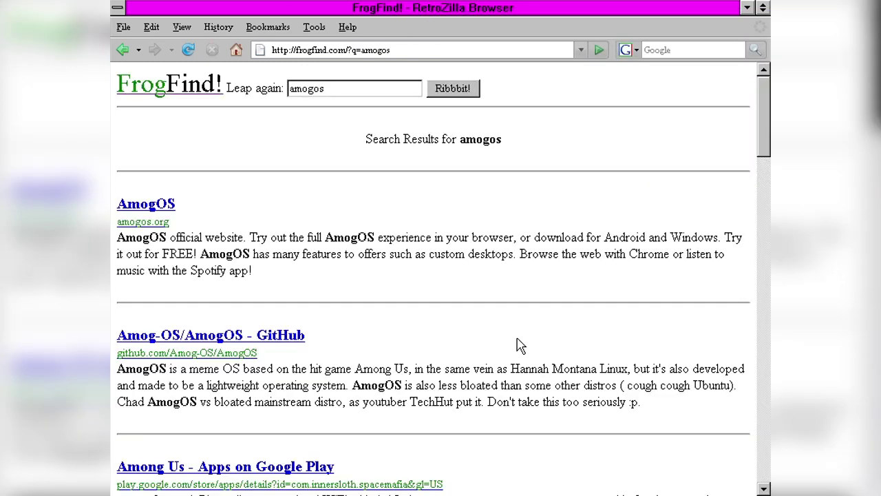
- Open the amogos.org result and read the AmogOS home page to the end
click(140, 208)
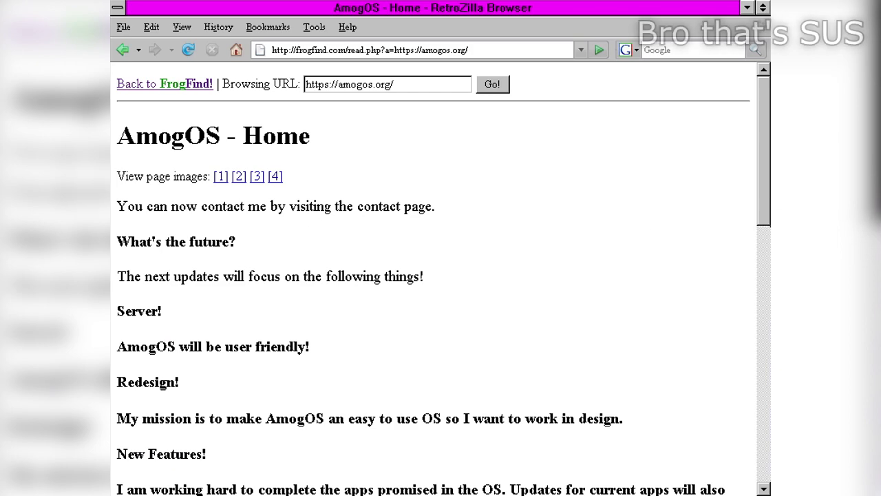
drag(766, 215, 766, 376)
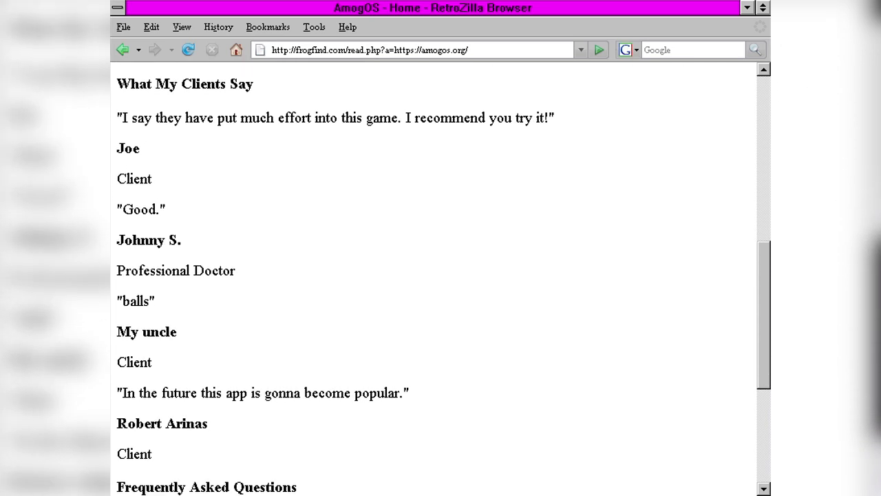
scroll(714, 418, down, 5)
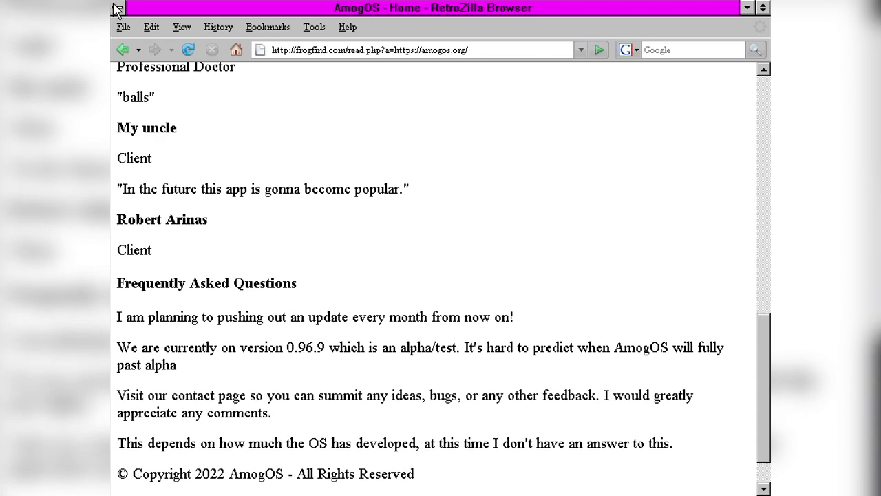
- Return to the search results, open the amogus.fandom.com wiki article on AmogOS and read it to the end
click(122, 49)
click(154, 50)
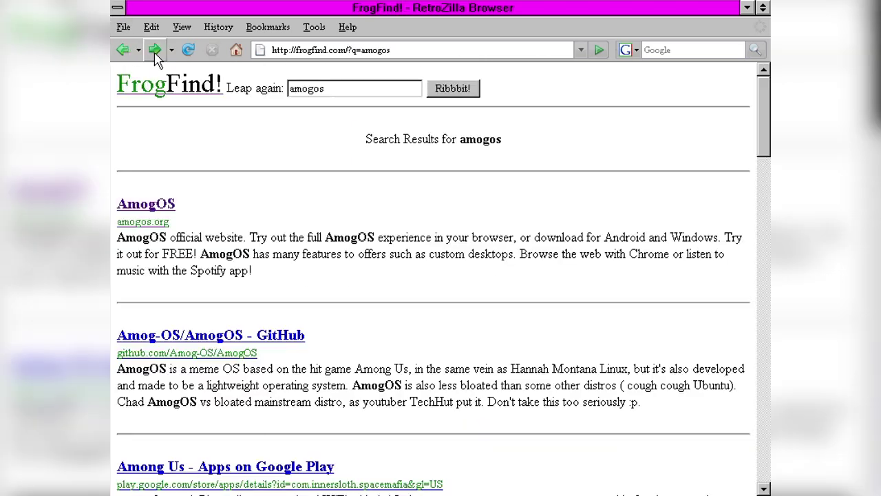
drag(764, 130, 766, 218)
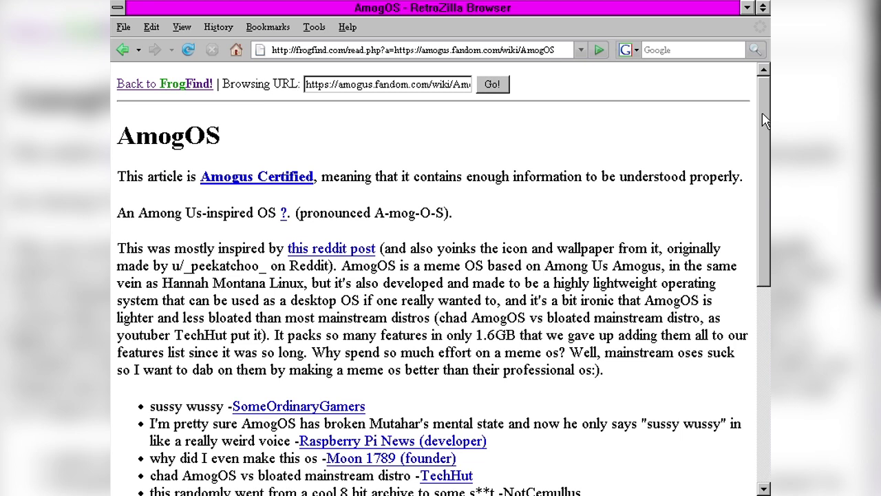
drag(764, 121, 764, 255)
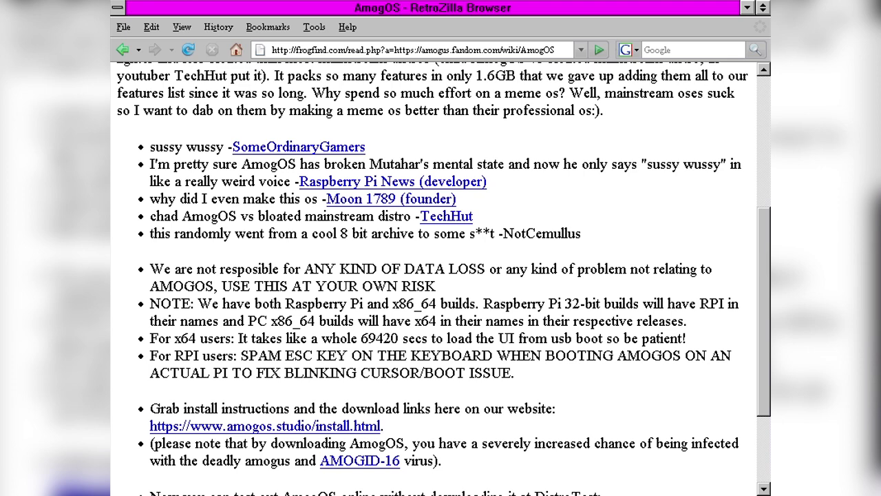
drag(764, 274, 763, 337)
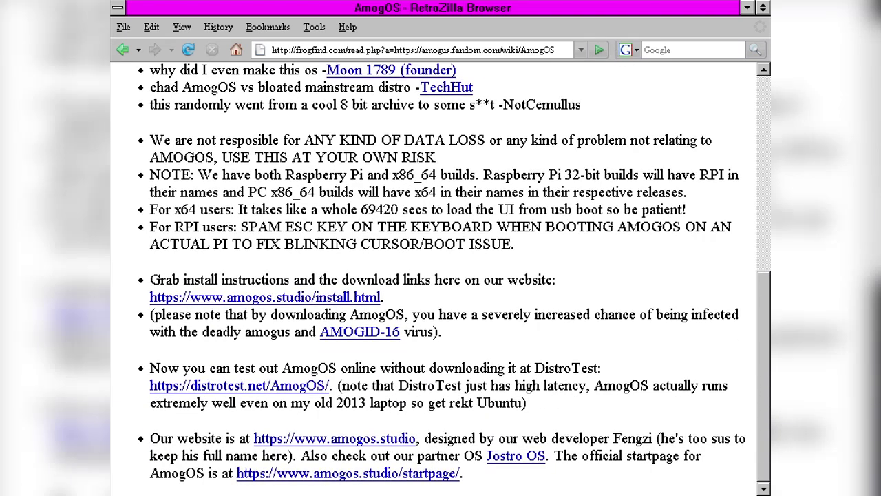
- Load the forum at forum.eclectic4un.me
click(443, 49)
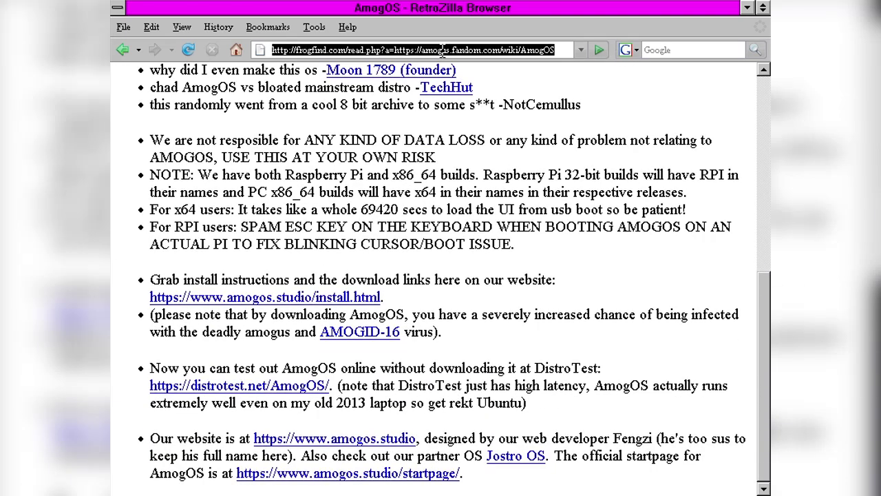
text(forum.ecle)
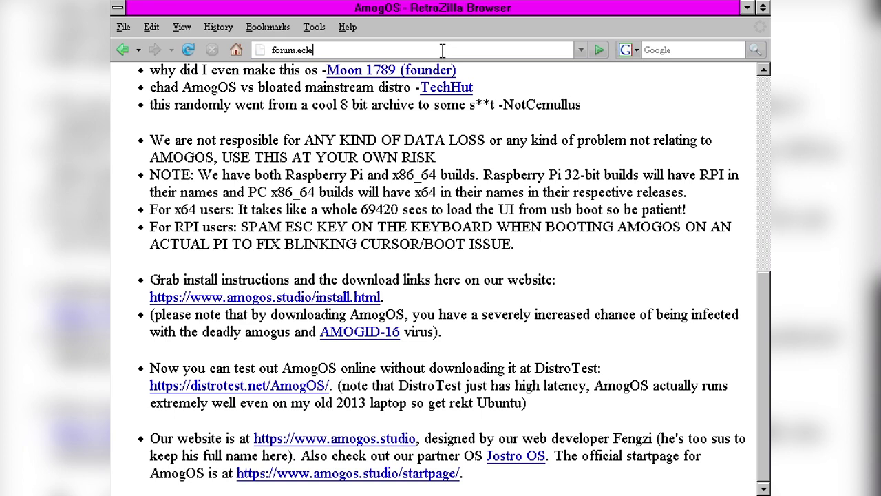
text(ctic4un.me)
key(Return)
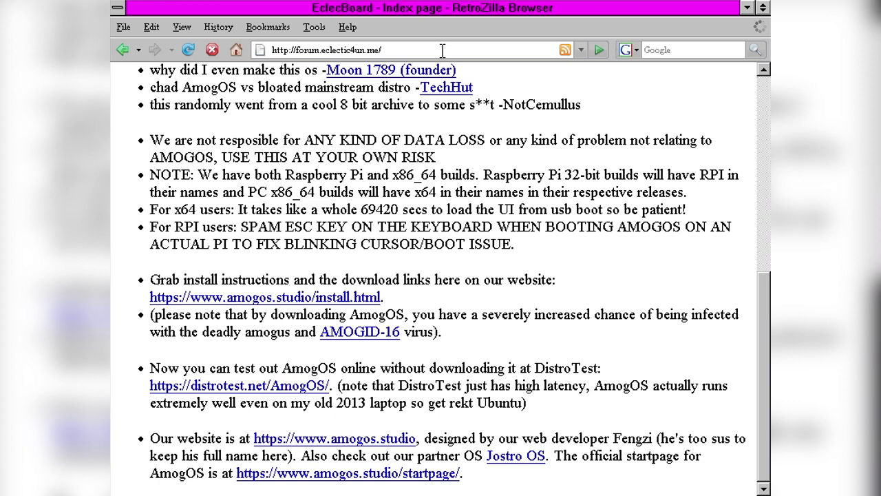